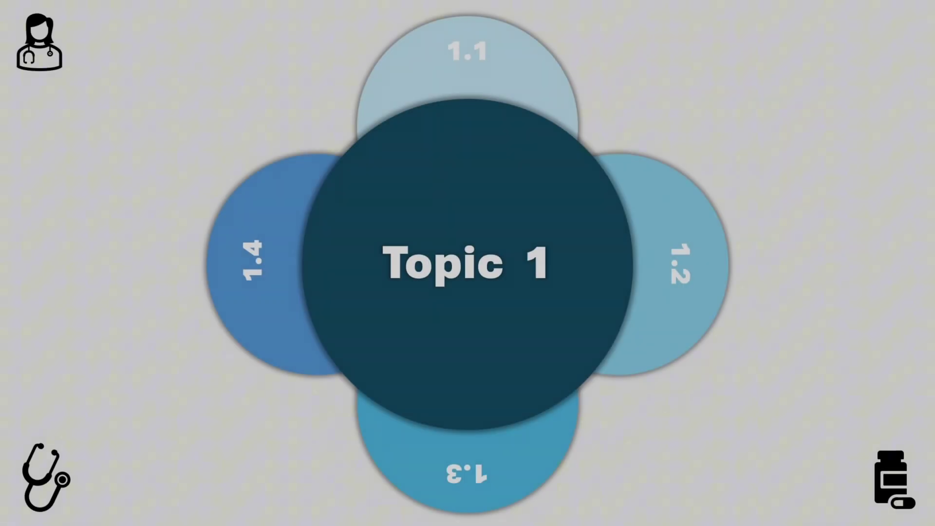
{"action": "key", "text": "Right"}
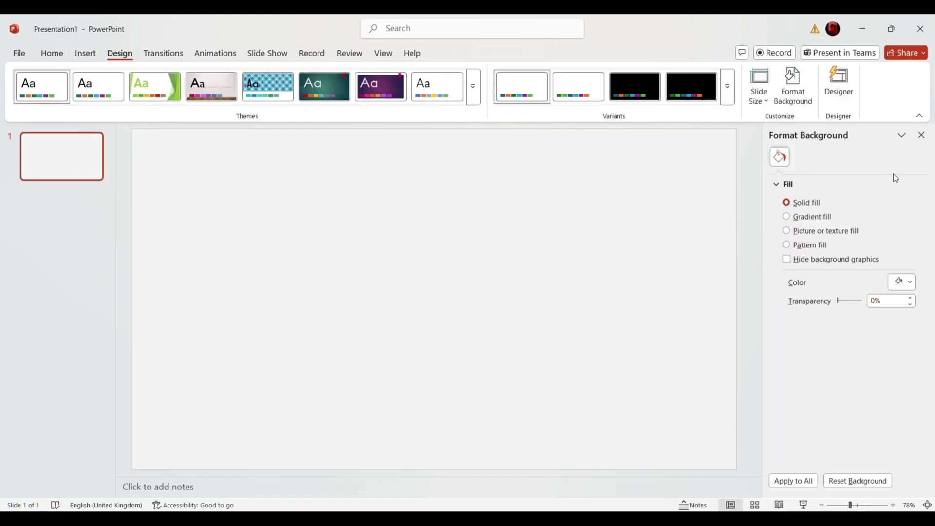
Draw a rounded rectangle near the slide top, round it fully into a pill and tilt it diagonally.
{"action": "left_click", "coordinate": [921, 135]}
{"action": "left_click", "coordinate": [84, 53]}
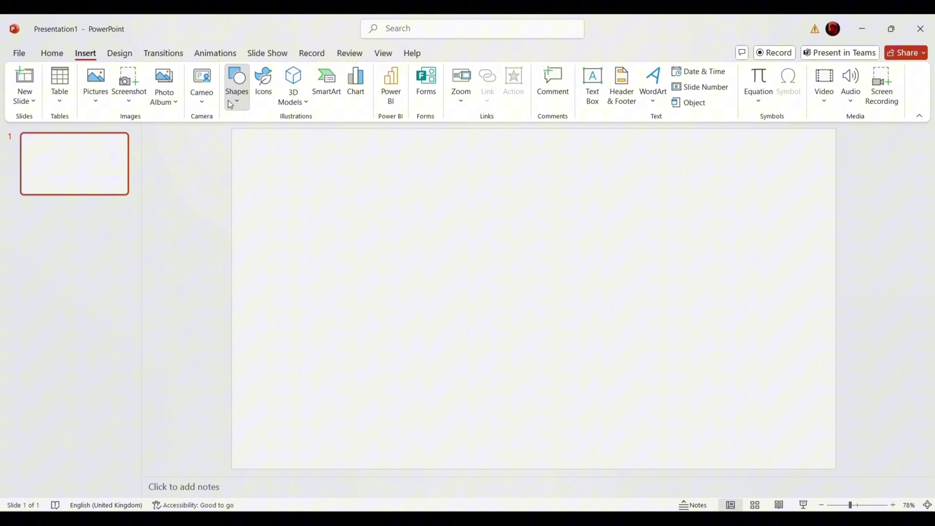
{"action": "left_click", "coordinate": [235, 85]}
{"action": "left_click", "coordinate": [351, 208]}
{"action": "left_click_drag", "start_coordinate": [253, 137], "coordinate": [648, 273]}
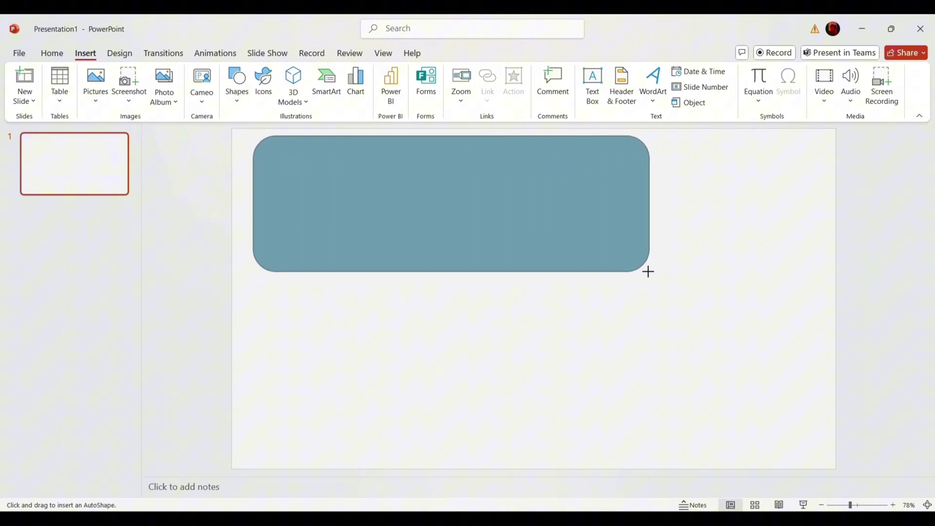
{"action": "left_click_drag", "start_coordinate": [276, 137], "coordinate": [351, 139]}
{"action": "scroll", "coordinate": [458, 234], "scroll_direction": "down", "scroll_amount": 1}
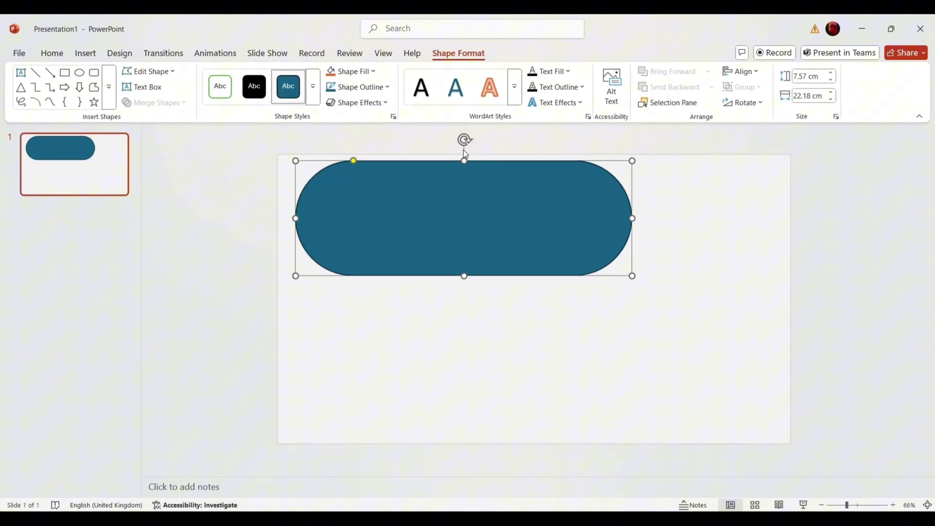
{"action": "left_click_drag", "start_coordinate": [465, 140], "coordinate": [514, 158]}
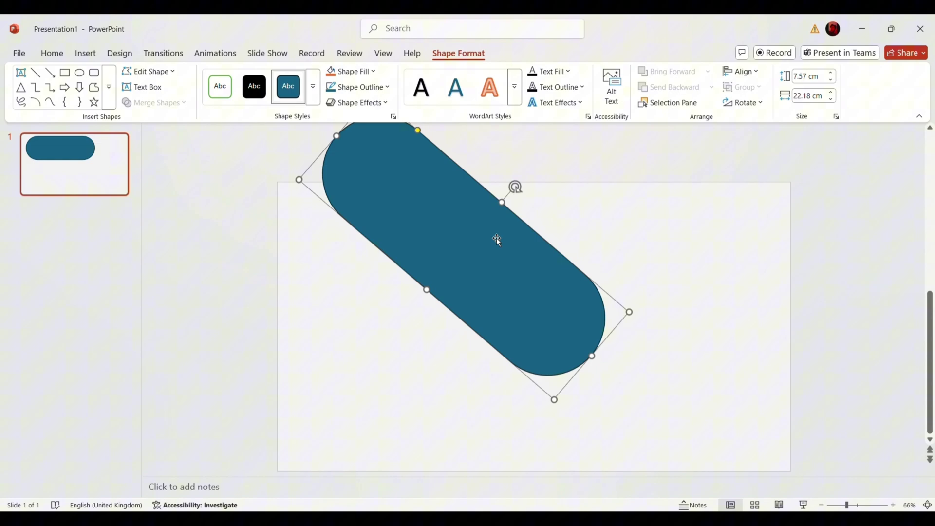
Ctrl-drag thinner and shorter pill copies alongside the large pill and add small circles below it.
{"action": "mouse_move", "coordinate": [519, 280]}
{"action": "left_mouse_down"}
{"action": "mouse_move", "coordinate": [428, 276]}
{"action": "mouse_move", "coordinate": [506, 259]}
{"action": "left_mouse_up"}
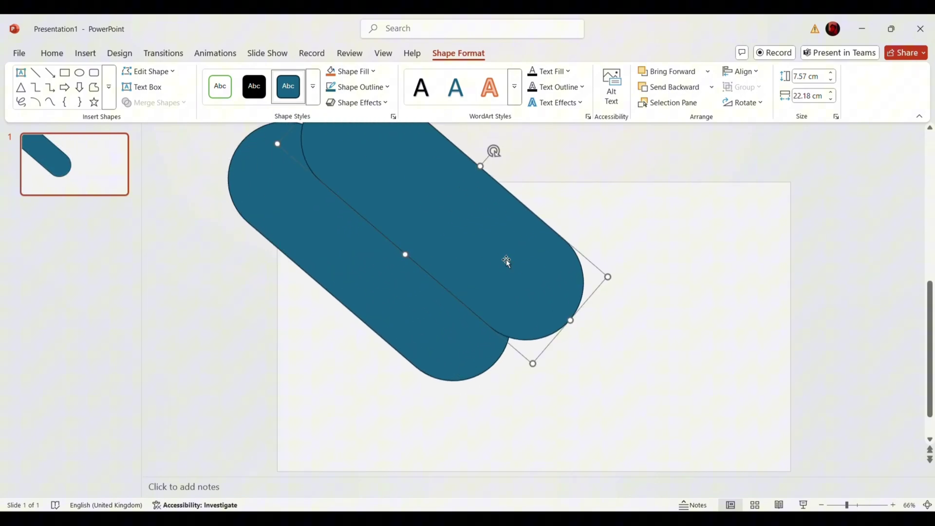
{"action": "left_click_drag", "start_coordinate": [530, 363], "coordinate": [501, 273]}
{"action": "scroll", "coordinate": [500, 257], "scroll_direction": "down", "scroll_amount": 1}
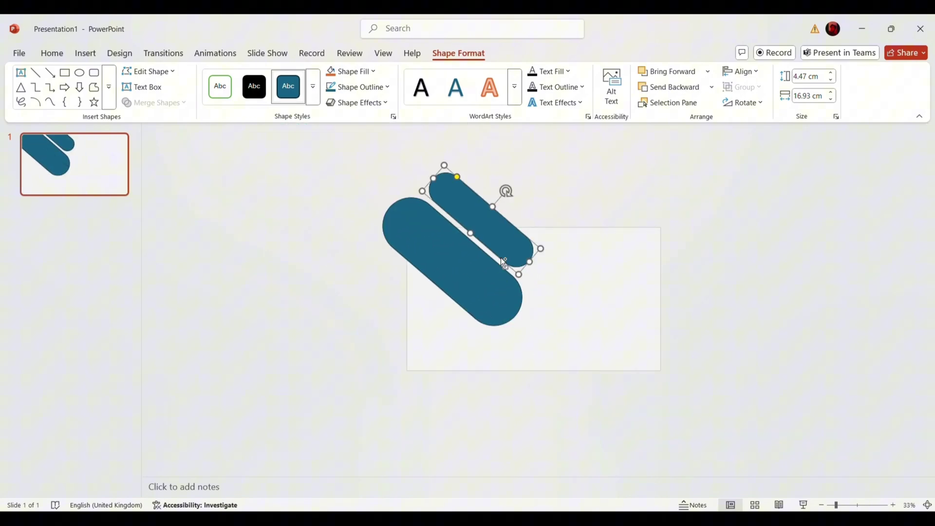
{"action": "left_click_drag", "start_coordinate": [379, 149], "coordinate": [424, 151]}
{"action": "left_click_drag", "start_coordinate": [483, 219], "coordinate": [345, 333]}
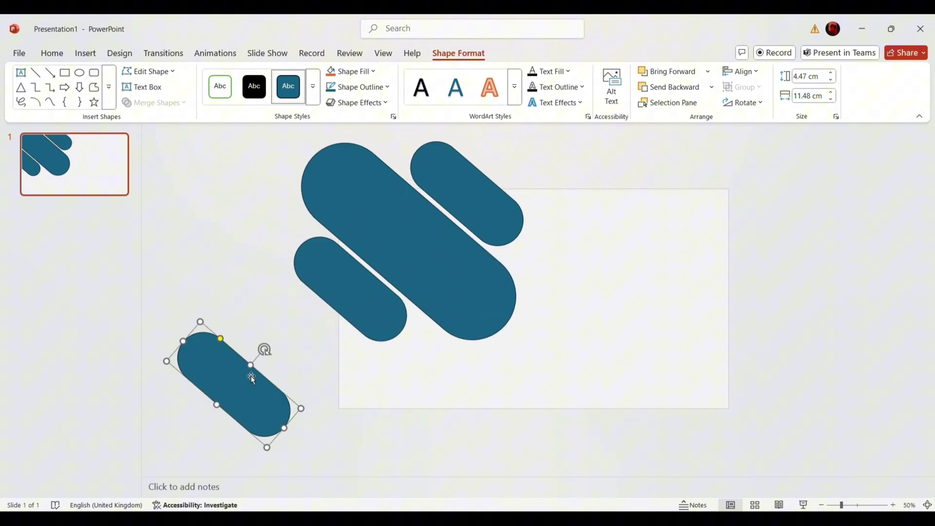
{"action": "mouse_move", "coordinate": [345, 333]}
{"action": "left_mouse_down"}
{"action": "mouse_move", "coordinate": [391, 383]}
{"action": "mouse_move", "coordinate": [420, 352]}
{"action": "left_mouse_up"}
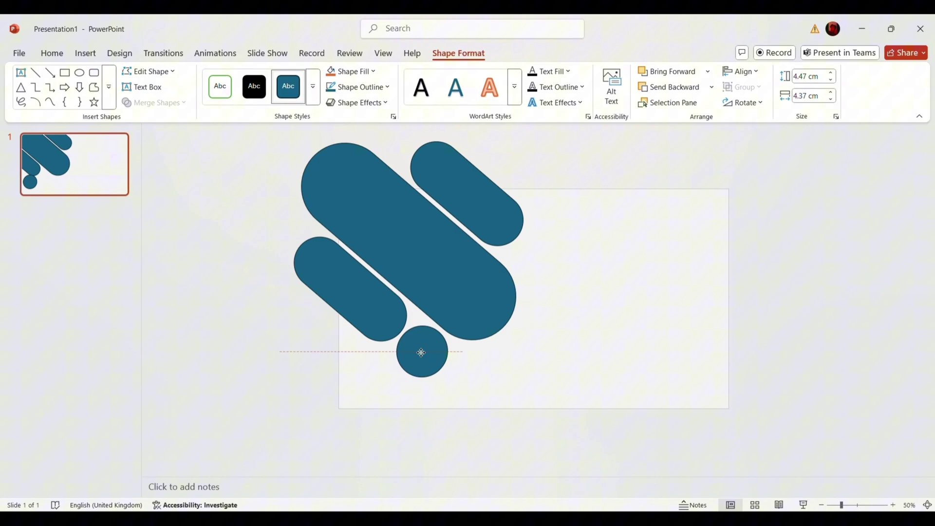
{"action": "left_click_drag", "start_coordinate": [439, 390], "coordinate": [421, 382]}
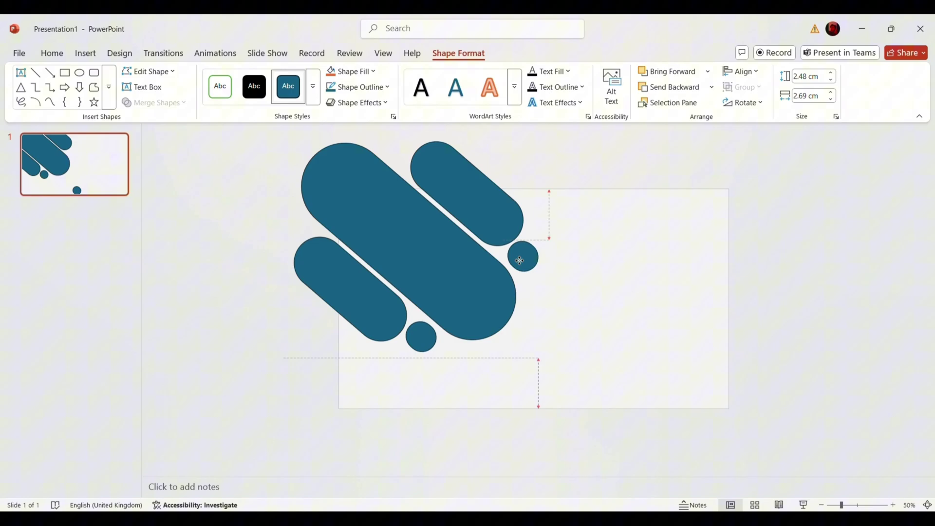
Shift-select all the pills and circles and group them with Ctrl+G.
{"action": "left_click", "coordinate": [467, 186], "text": "shift"}
{"action": "left_click", "coordinate": [411, 279], "text": "shift"}
{"action": "left_click", "coordinate": [347, 288], "text": "shift"}
{"action": "left_click", "coordinate": [421, 337], "text": "shift"}
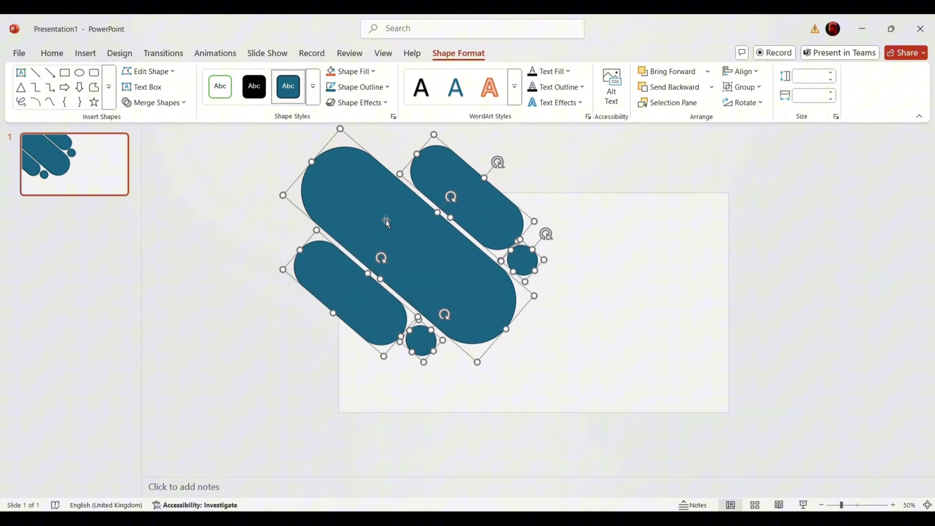
{"action": "key", "text": "ctrl+g"}
Remove the group's outlines and fill it with the photo of a patient receiving an injection.
{"action": "right_click", "coordinate": [444, 216]}
{"action": "left_click", "coordinate": [361, 86]}
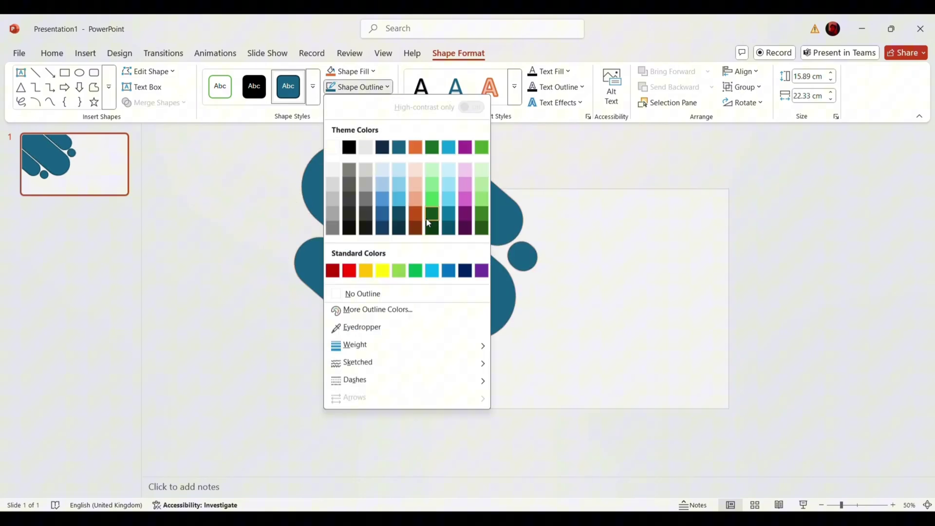
{"action": "left_click", "coordinate": [410, 292]}
{"action": "right_click", "coordinate": [413, 281]}
{"action": "left_click", "coordinate": [479, 477]}
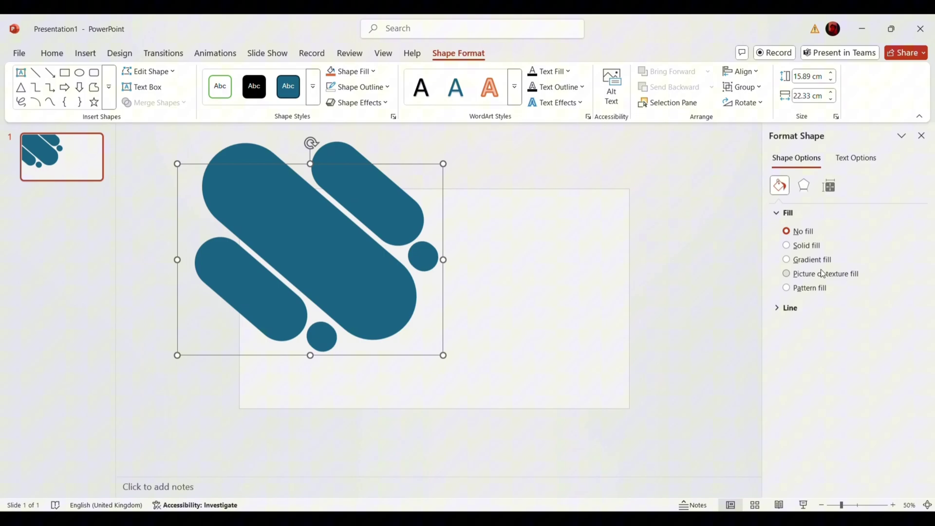
{"action": "left_click", "coordinate": [821, 273]}
{"action": "left_click", "coordinate": [921, 136]}
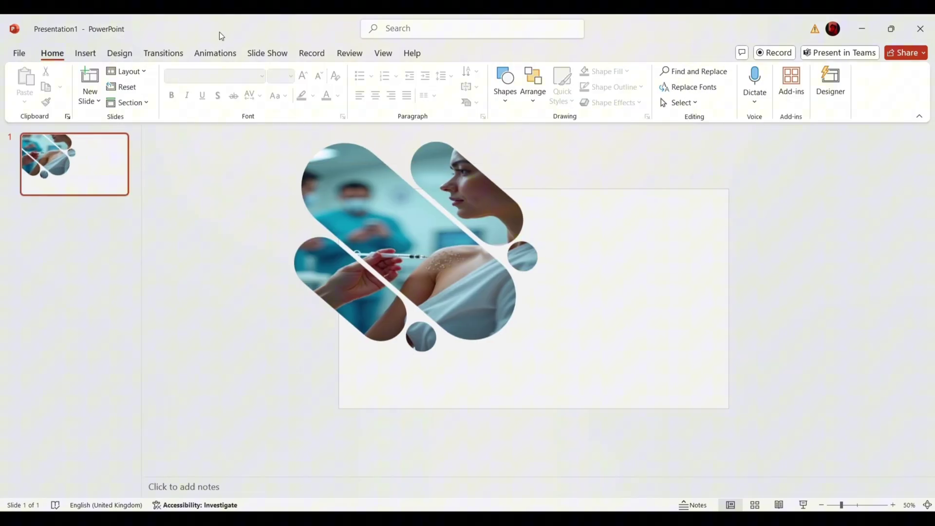
{"action": "left_click", "coordinate": [86, 52]}
{"action": "left_click", "coordinate": [236, 92]}
Draw a small rounded shape right of the photo pieces and fill the small accents light grey.
{"action": "left_click", "coordinate": [308, 136]}
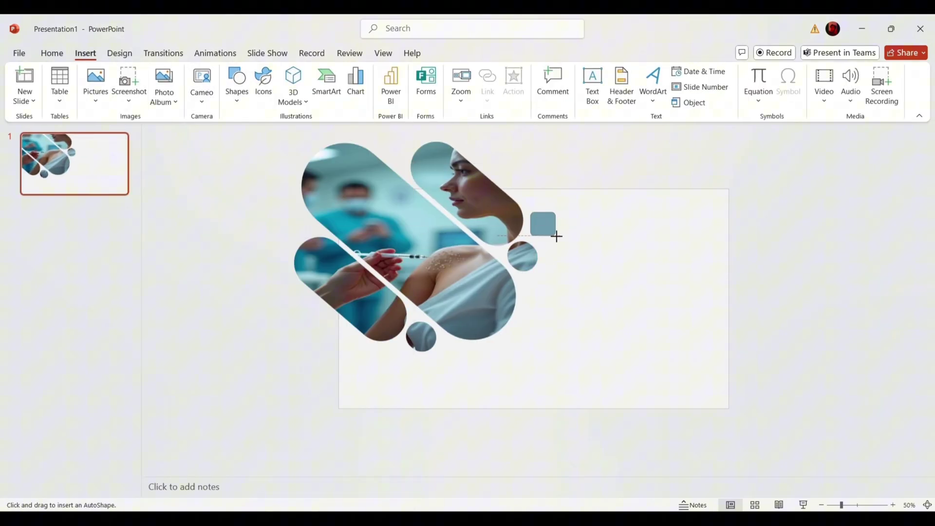
{"action": "left_click_drag", "start_coordinate": [557, 236], "coordinate": [563, 236]}
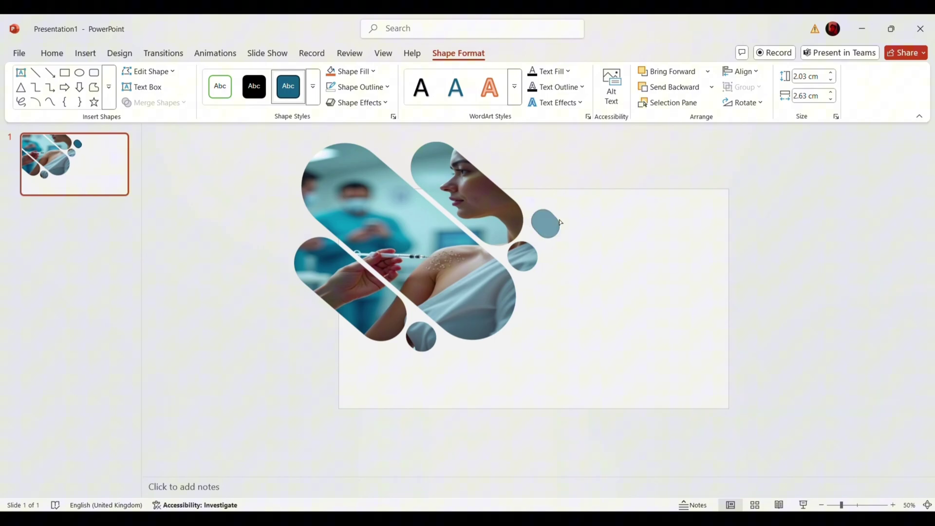
{"action": "left_click_drag", "start_coordinate": [548, 227], "coordinate": [366, 362]}
{"action": "left_click_drag", "start_coordinate": [177, 449], "coordinate": [400, 337]}
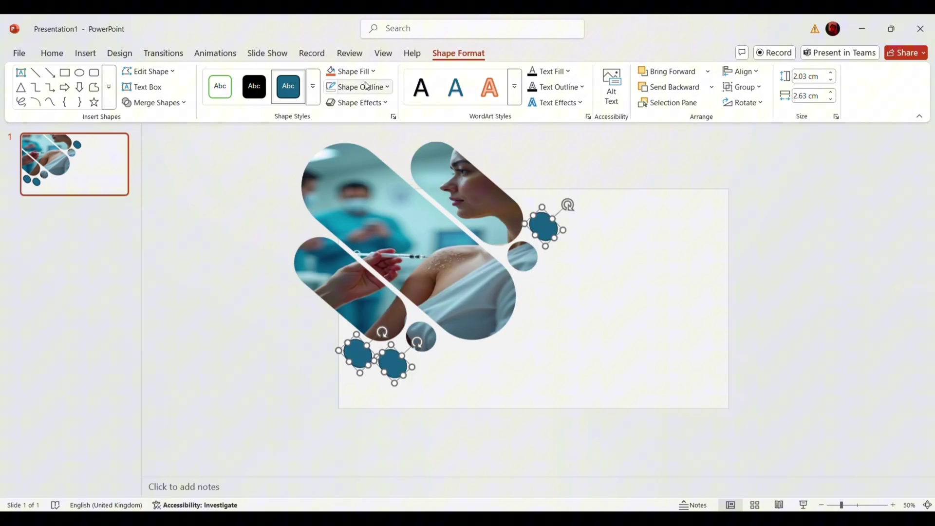
{"action": "left_click", "coordinate": [365, 87]}
{"action": "left_click", "coordinate": [353, 71]}
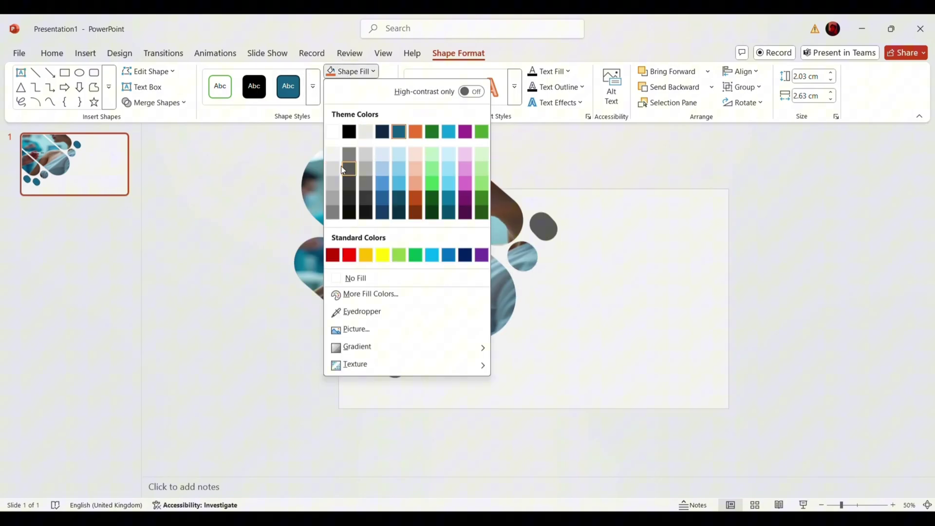
{"action": "left_click", "coordinate": [341, 168]}
{"action": "key", "text": "Escape"}
{"action": "left_click", "coordinate": [86, 53]}
{"action": "left_click", "coordinate": [236, 82]}
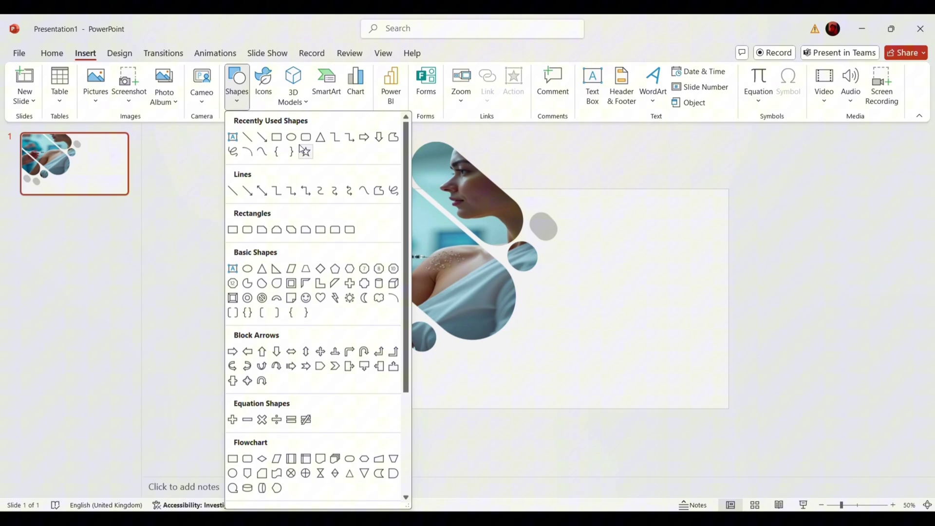
Draw a large rounded rectangle on the right, rotate it about 45 degrees, resize and reposition it.
{"action": "left_click", "coordinate": [305, 138]}
{"action": "left_click_drag", "start_coordinate": [574, 149], "coordinate": [759, 468]}
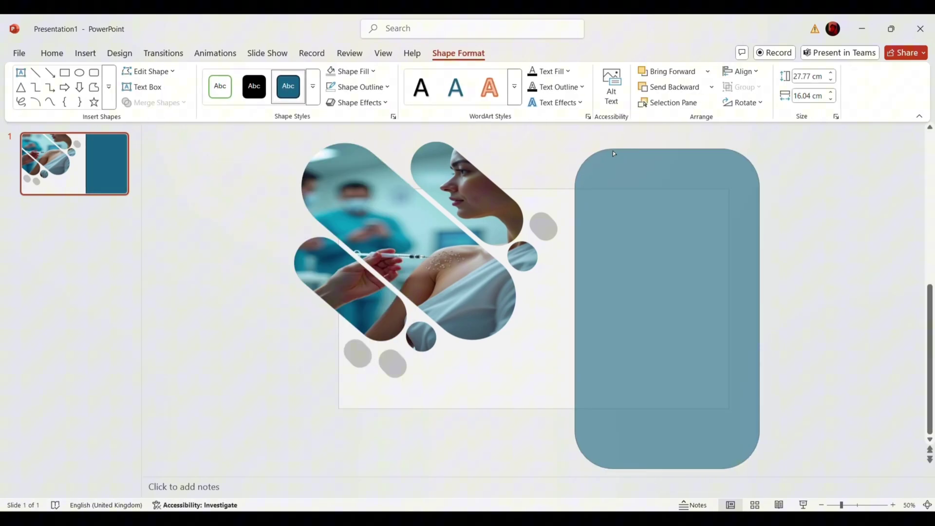
{"action": "left_click_drag", "start_coordinate": [668, 128], "coordinate": [776, 183]}
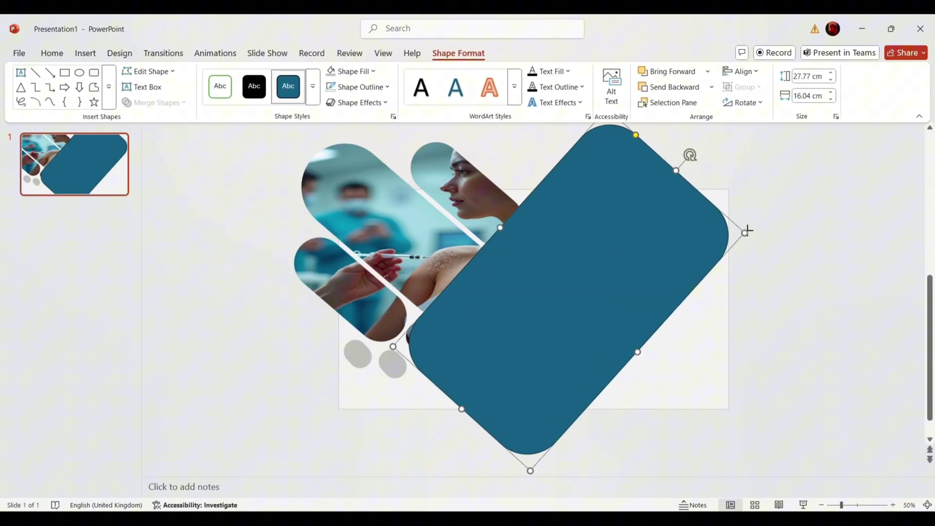
{"action": "left_click_drag", "start_coordinate": [745, 231], "coordinate": [807, 181]}
{"action": "left_click_drag", "start_coordinate": [466, 410], "coordinate": [474, 413]}
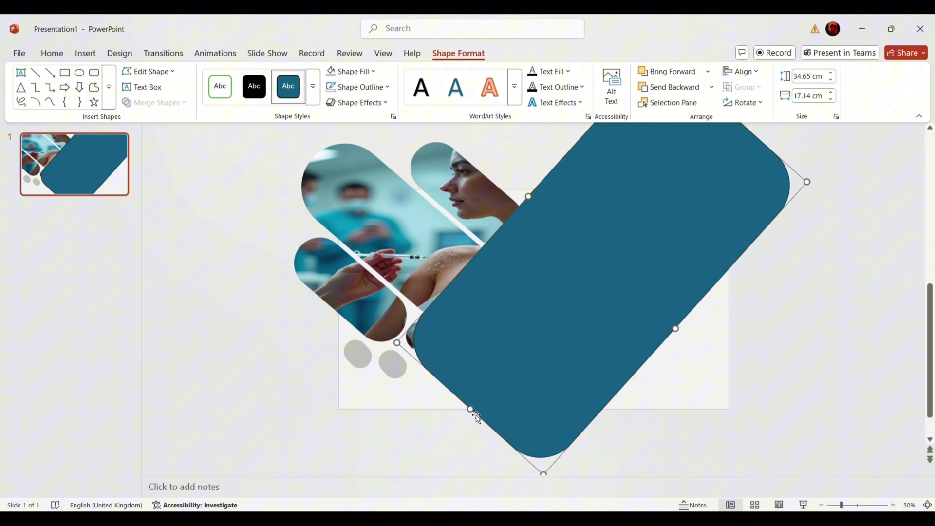
{"action": "left_click_drag", "start_coordinate": [531, 200], "coordinate": [541, 213]}
{"action": "mouse_move", "coordinate": [604, 283]}
{"action": "left_mouse_down"}
{"action": "mouse_move", "coordinate": [618, 298]}
{"action": "mouse_move", "coordinate": [616, 258]}
{"action": "mouse_move", "coordinate": [544, 320]}
{"action": "left_mouse_up"}
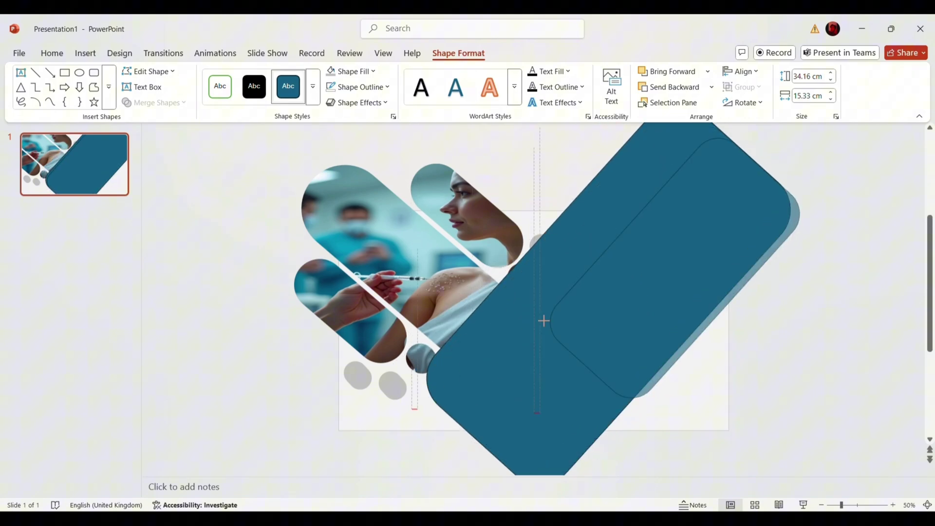
Place two small pills at the lower right and lower left and select them with the large shape.
{"action": "mouse_move", "coordinate": [735, 244]}
{"action": "left_mouse_down"}
{"action": "mouse_move", "coordinate": [681, 372]}
{"action": "mouse_move", "coordinate": [392, 365]}
{"action": "left_mouse_up"}
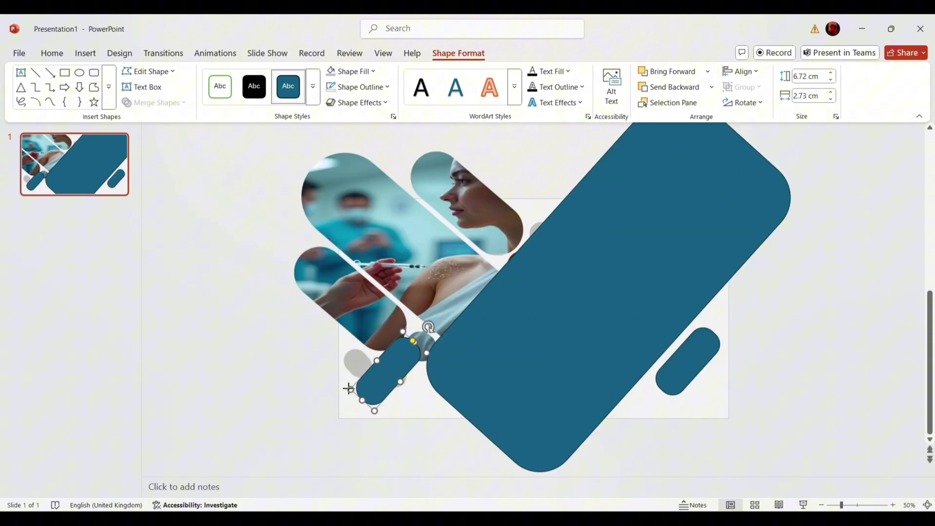
{"action": "left_click_drag", "start_coordinate": [348, 389], "coordinate": [369, 365]}
{"action": "left_click", "coordinate": [474, 384]}
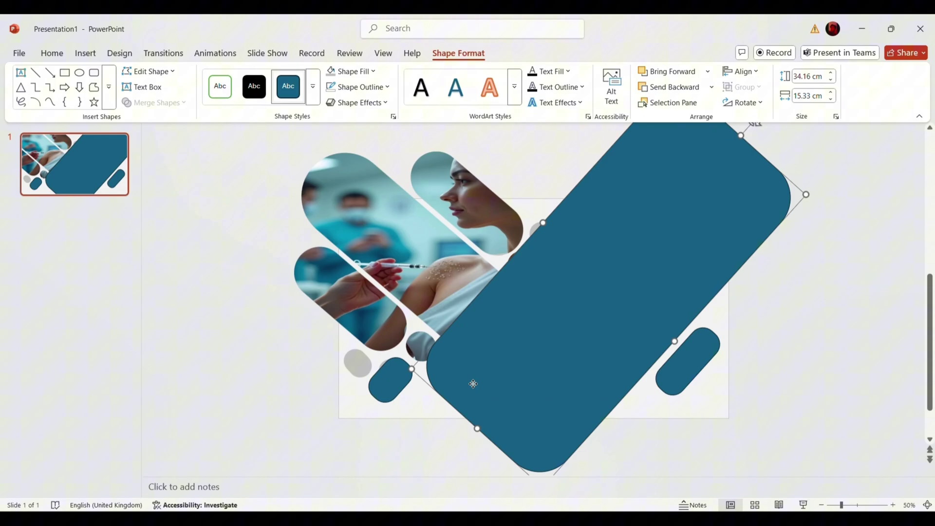
{"action": "left_click_drag", "start_coordinate": [473, 385], "coordinate": [491, 391]}
{"action": "left_click_drag", "start_coordinate": [400, 380], "coordinate": [388, 376], "text": "shift"}
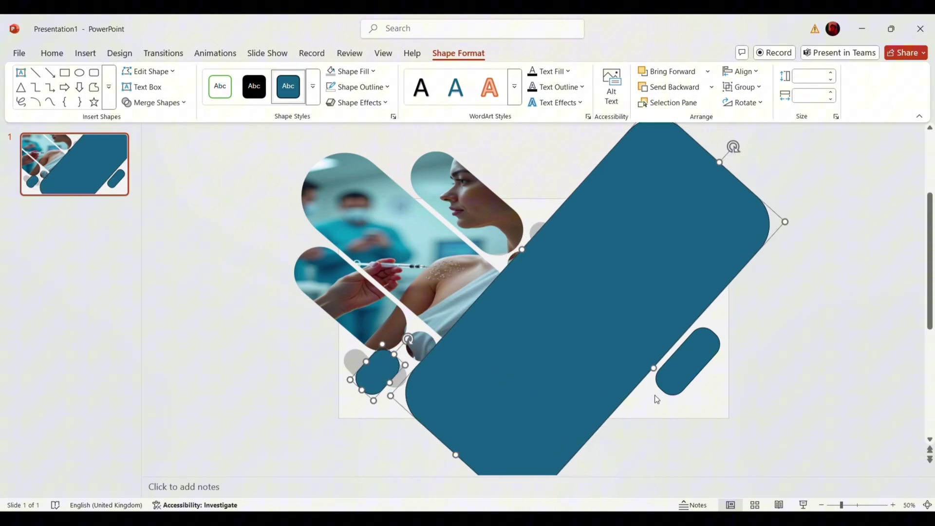
Send the three shapes behind the photo pieces and fill them light blue.
{"action": "left_click", "coordinate": [387, 87]}
{"action": "left_click", "coordinate": [359, 293]}
{"action": "left_click", "coordinate": [711, 87]}
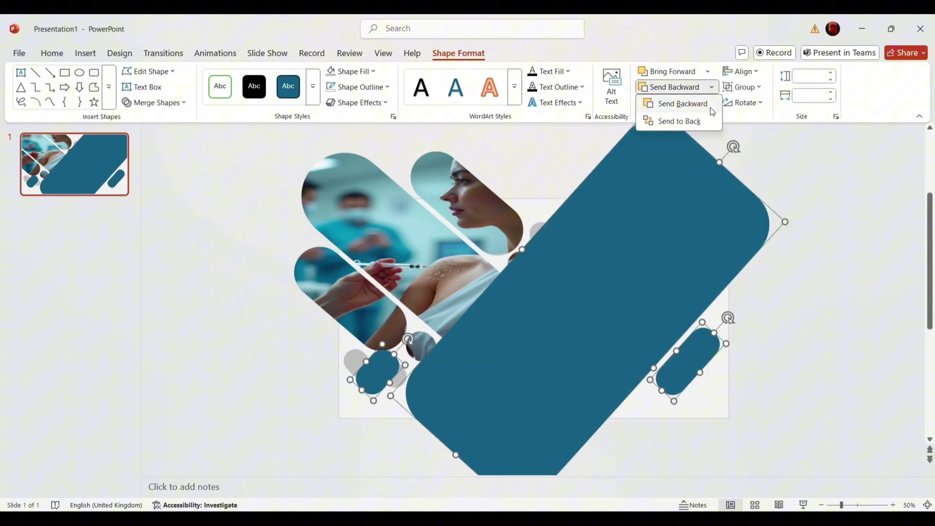
{"action": "left_click", "coordinate": [680, 118]}
{"action": "left_click", "coordinate": [353, 71]}
{"action": "left_click", "coordinate": [386, 181]}
{"action": "left_click", "coordinate": [252, 277]}
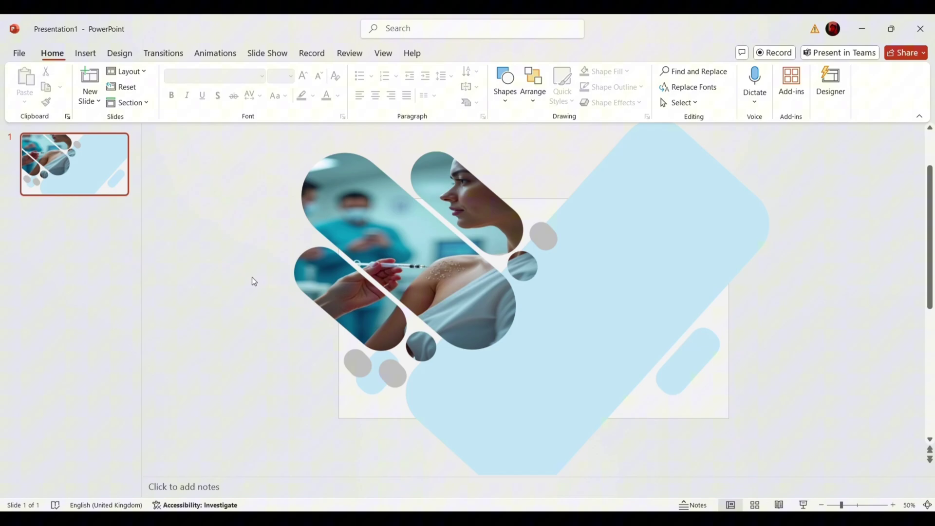
Nudge the small bar, photo collage and grey circle into place and paste the INTRODUCTION title with icons.
{"action": "left_click_drag", "start_coordinate": [669, 362], "coordinate": [684, 367]}
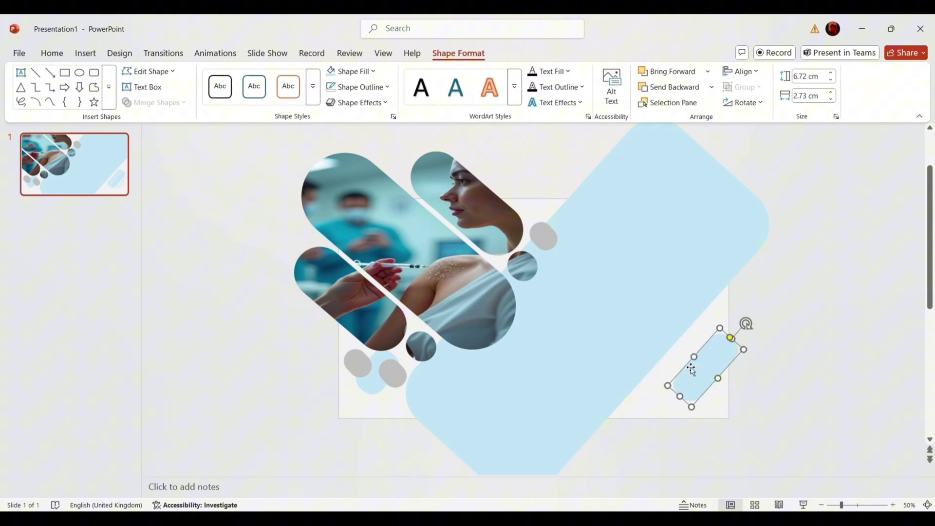
{"action": "left_click_drag", "start_coordinate": [620, 341], "coordinate": [630, 349]}
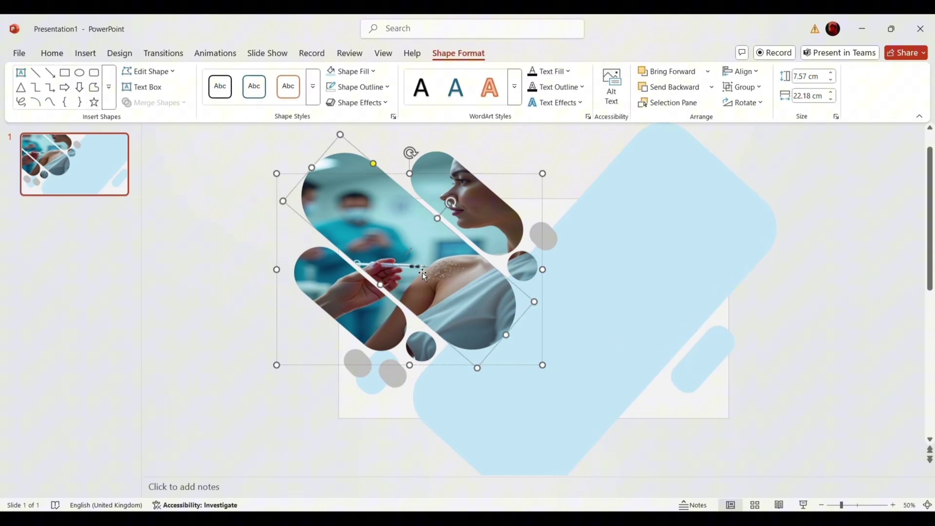
{"action": "left_click_drag", "start_coordinate": [394, 285], "coordinate": [380, 273]}
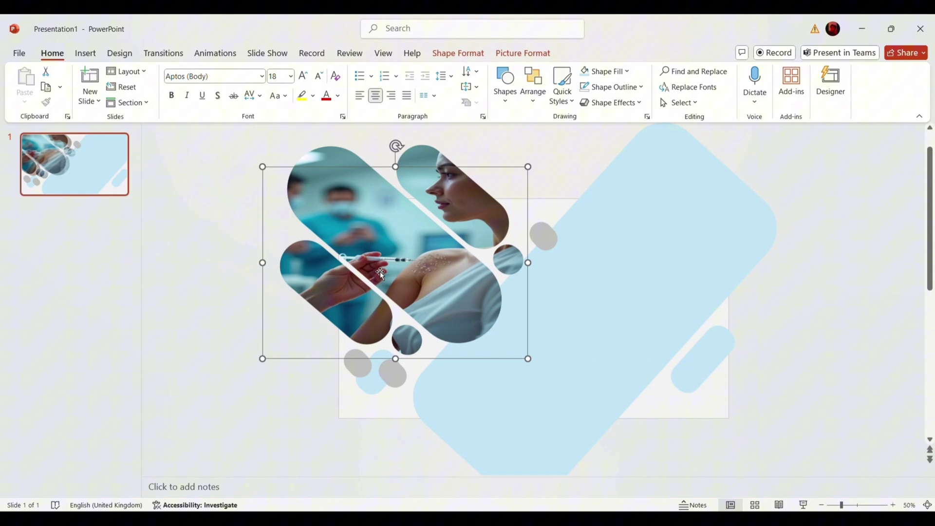
{"action": "left_click_drag", "start_coordinate": [542, 241], "coordinate": [530, 234]}
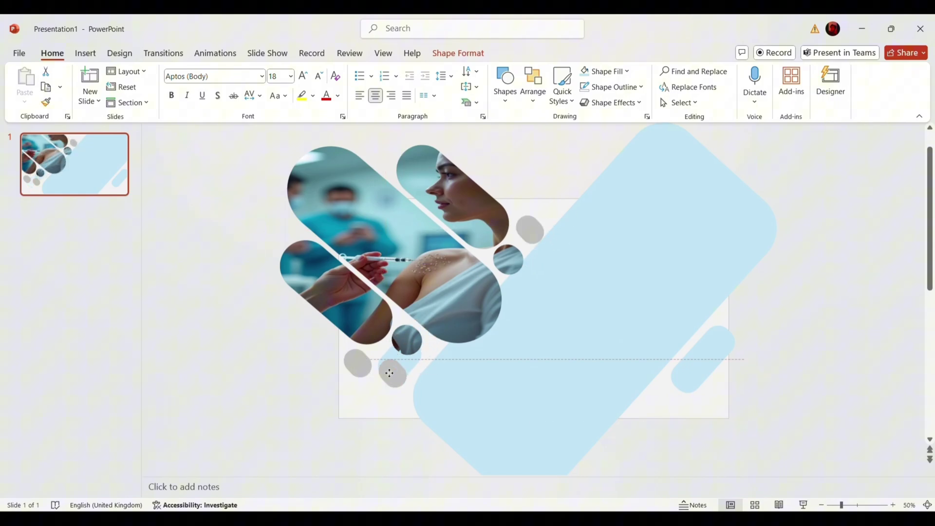
{"action": "left_click", "coordinate": [484, 387]}
{"action": "key", "text": "ctrl+v"}
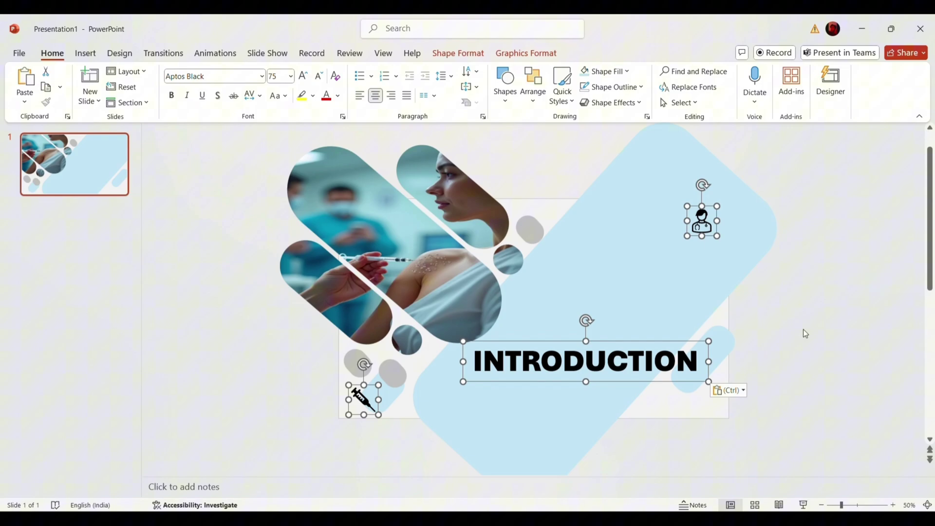
Duplicate the first slide as a second slide and delete its photo collage and grey circles.
{"action": "left_click", "coordinate": [105, 136]}
{"action": "right_click", "coordinate": [97, 150]}
{"action": "left_click", "coordinate": [144, 270]}
{"action": "left_click", "coordinate": [482, 301]}
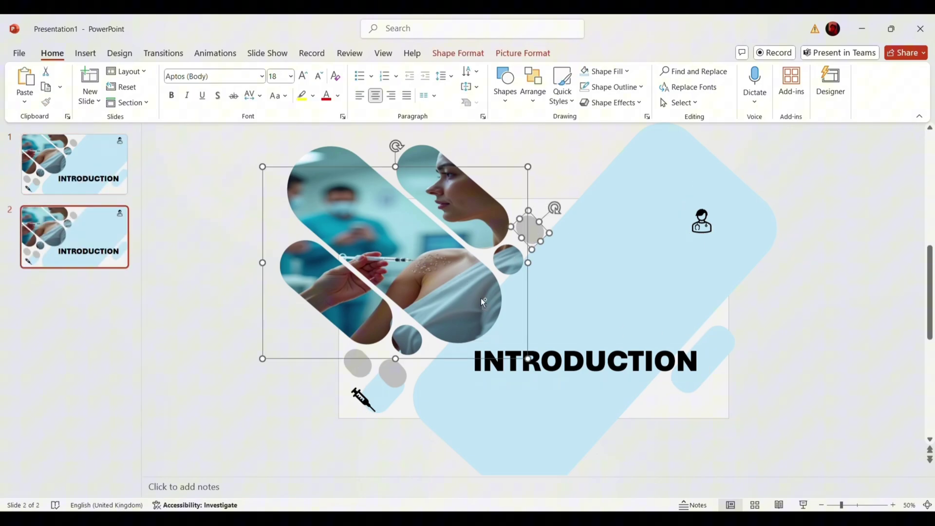
{"action": "key", "text": "Delete"}
Set the INTRODUCTION title to 50 pt and move it to the top of the slide.
{"action": "left_click", "coordinate": [561, 378]}
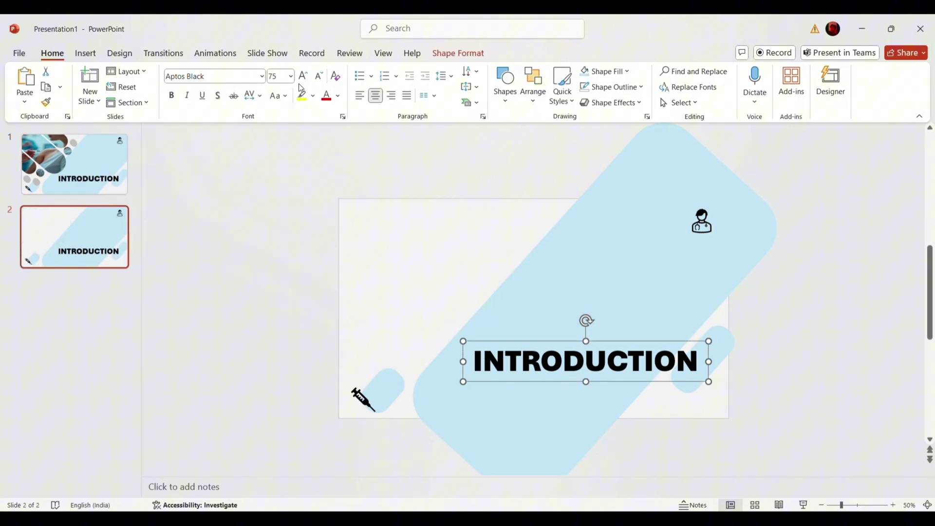
{"action": "type", "text": "50"}
{"action": "key", "text": "Return"}
{"action": "left_click_drag", "start_coordinate": [643, 371], "coordinate": [591, 236]}
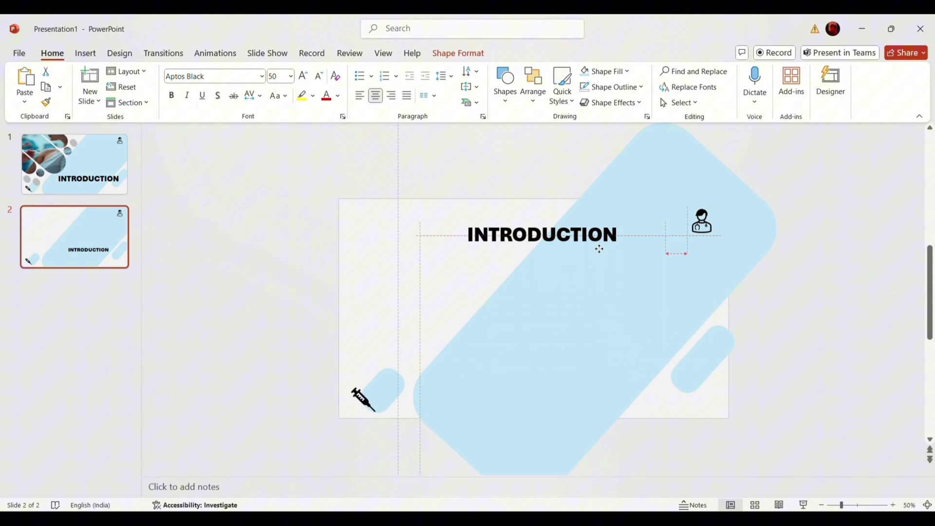
Lay the blue shape horizontally under the title, paste the SkillZenith paragraph into it and apply Morph.
{"action": "left_click", "coordinate": [731, 175]}
{"action": "left_click_drag", "start_coordinate": [741, 153], "coordinate": [818, 301]}
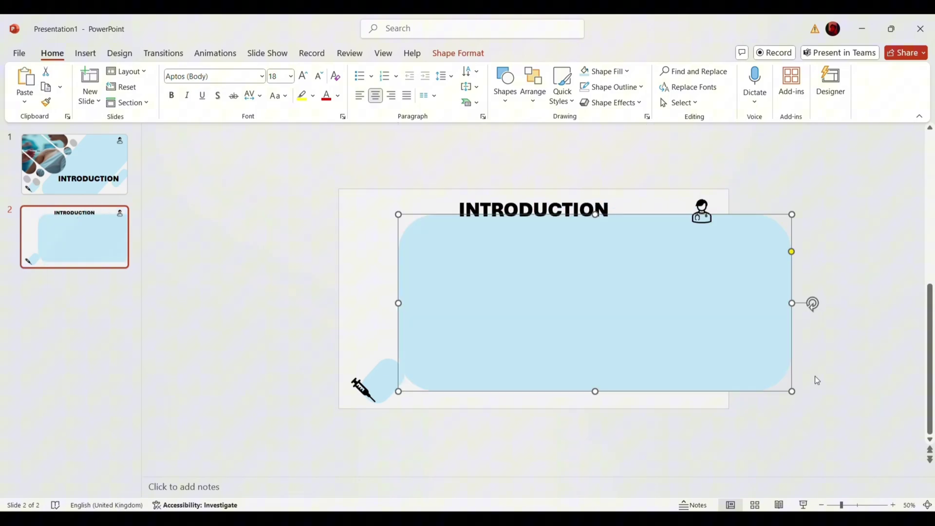
{"action": "left_click_drag", "start_coordinate": [790, 388], "coordinate": [669, 338]}
{"action": "left_click_drag", "start_coordinate": [631, 304], "coordinate": [632, 316]}
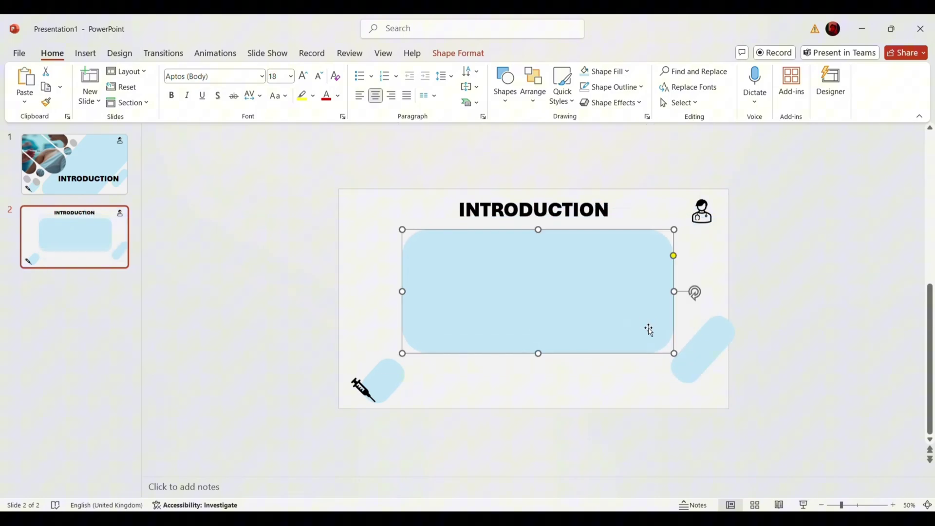
{"action": "type", "text": "SkillZenith is dedicated to helping individuals unlock their potential through engaging tutorials and skill-building resources. Our goal is to provide you with high-quality content that makes learning fun, accessible, and effective. No matter your interests, we’re here to help you grow and succeed in various fields."}
{"action": "left_click_drag", "start_coordinate": [539, 351], "coordinate": [538, 338]}
{"action": "left_click", "coordinate": [73, 236]}
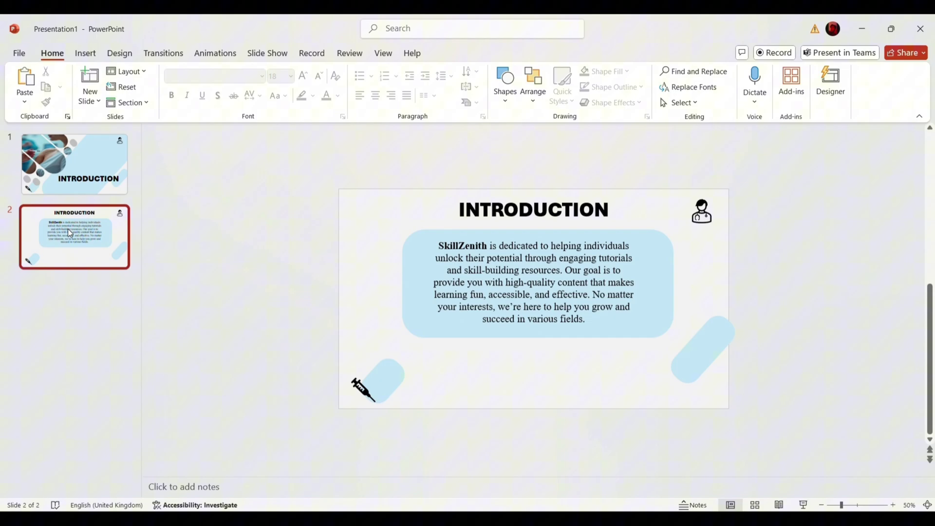
{"action": "left_click", "coordinate": [150, 55]}
Duplicate the slide as a third slide and set its paragraph to 15 pt.
{"action": "right_click", "coordinate": [107, 235]}
{"action": "left_click", "coordinate": [154, 335]}
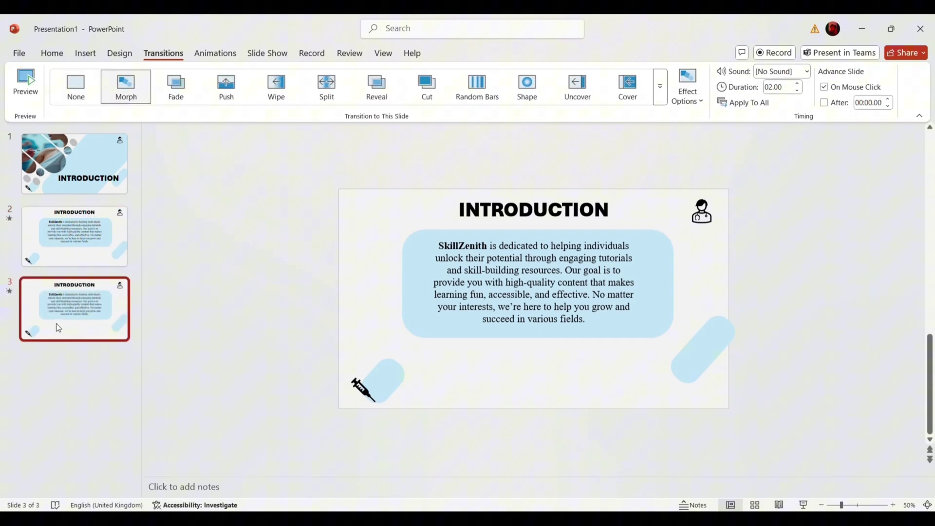
{"action": "left_click", "coordinate": [533, 285]}
{"action": "key", "text": "ctrl+a"}
{"action": "left_click", "coordinate": [52, 54]}
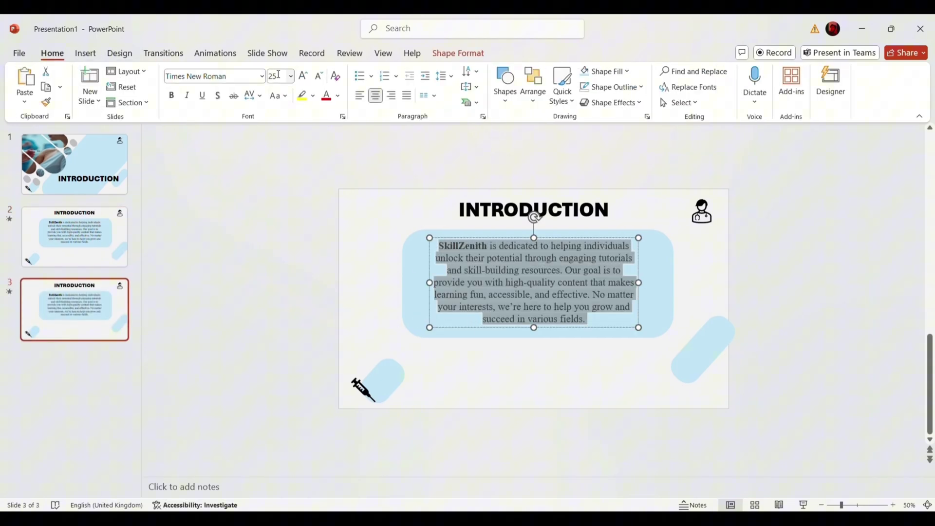
{"action": "key", "text": "Return"}
{"action": "left_click", "coordinate": [647, 317]}
Move the paragraph's blue box to the upper left and narrow its text box so it re-wraps.
{"action": "left_click_drag", "start_coordinate": [647, 317], "coordinate": [477, 281]}
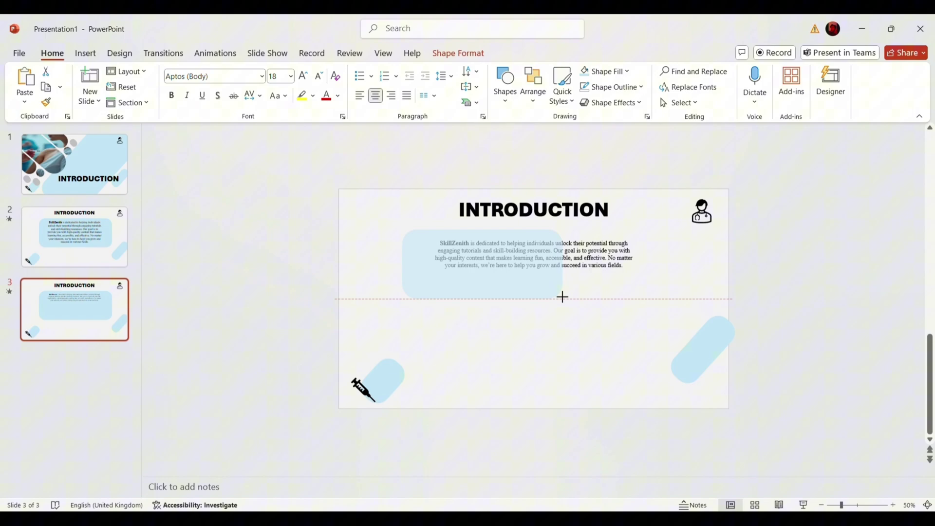
{"action": "left_click", "coordinate": [481, 280]}
{"action": "mouse_move", "coordinate": [635, 253]}
{"action": "left_mouse_down"}
{"action": "mouse_move", "coordinate": [574, 256]}
{"action": "mouse_move", "coordinate": [537, 280]}
{"action": "mouse_move", "coordinate": [499, 278]}
{"action": "left_mouse_up"}
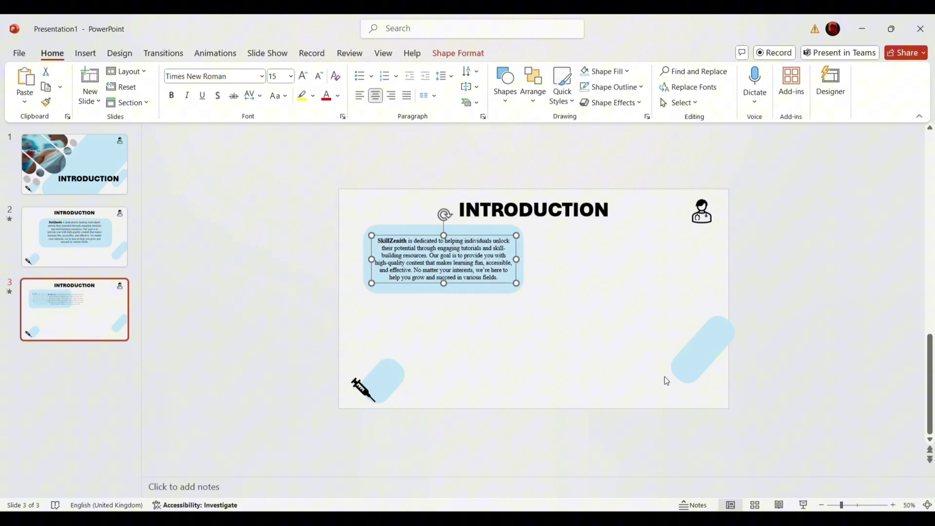
{"action": "left_click", "coordinate": [744, 309]}
Enlarge the small lower-right shape into a large box and paste the On SkillZenith paragraph to fit.
{"action": "left_click", "coordinate": [765, 347]}
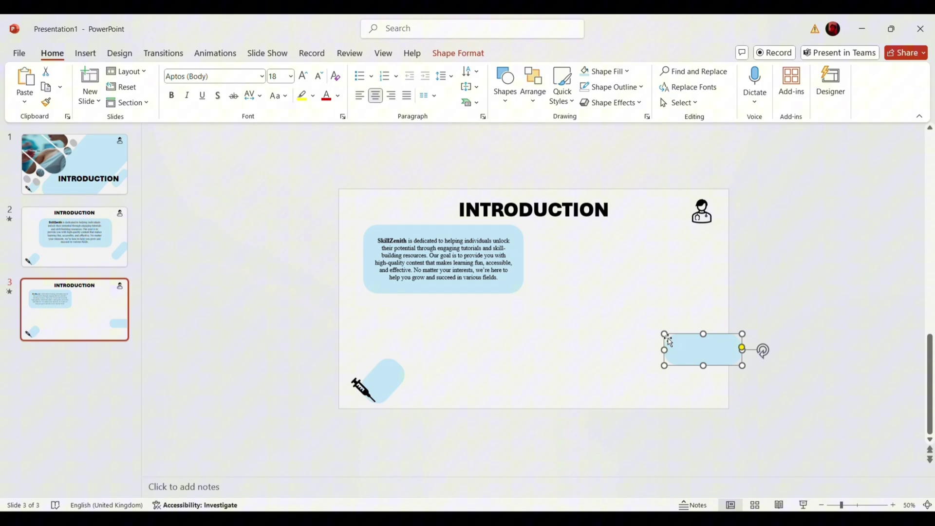
{"action": "left_click_drag", "start_coordinate": [663, 334], "coordinate": [559, 235]}
{"action": "mouse_move", "coordinate": [741, 292]}
{"action": "left_mouse_down"}
{"action": "mouse_move", "coordinate": [741, 266]}
{"action": "mouse_move", "coordinate": [689, 296]}
{"action": "left_mouse_up"}
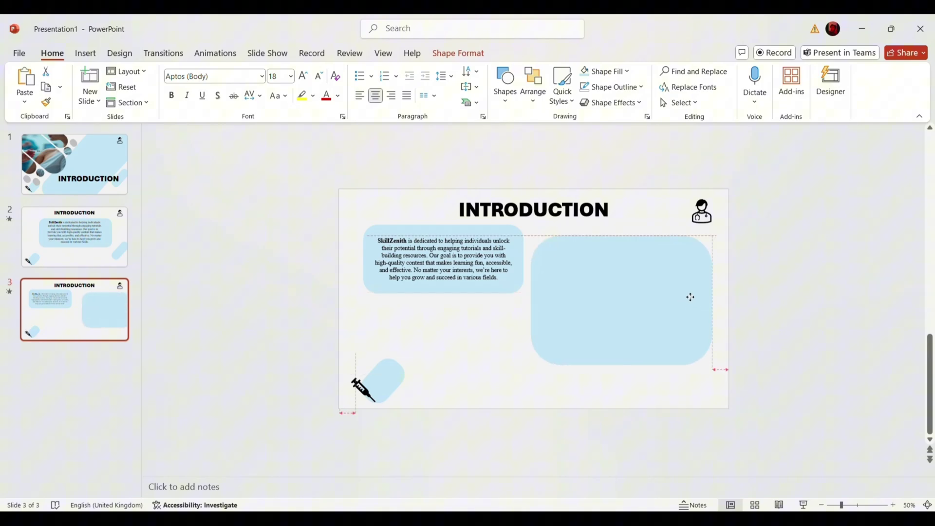
{"action": "type", "text": "On SkillZenith, you'll find expert-led tutorials, step-by-step guides, and practical tips across a variety of subjects. From technical skills to creative practices, we provide the tools to enhance your knowledge and ability. Our content is designed to help you learn and apply new skills with ease and confidence."}
{"action": "key", "text": "Escape"}
{"action": "left_click_drag", "start_coordinate": [622, 364], "coordinate": [622, 387]}
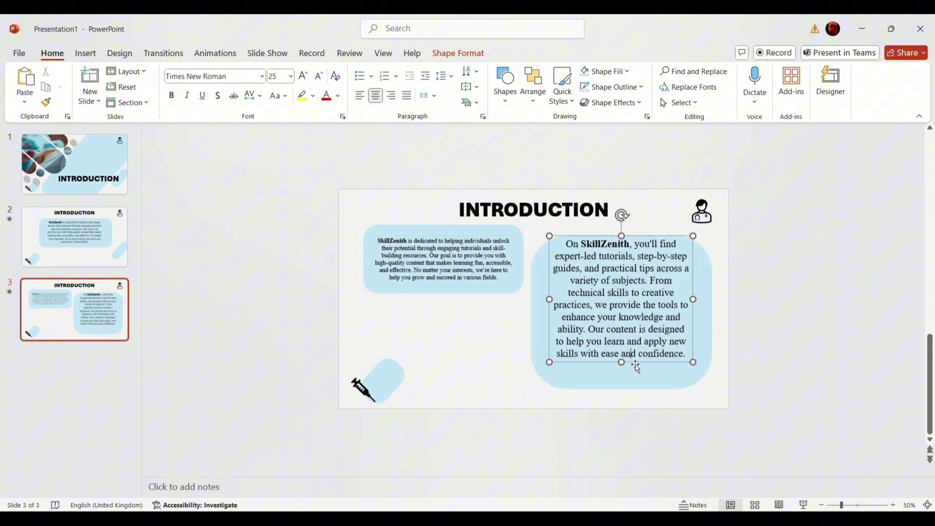
Duplicate the slide as a fourth slide, shrink the right paragraph's font and shorten its box to fit.
{"action": "left_click", "coordinate": [501, 340]}
{"action": "right_click", "coordinate": [103, 319]}
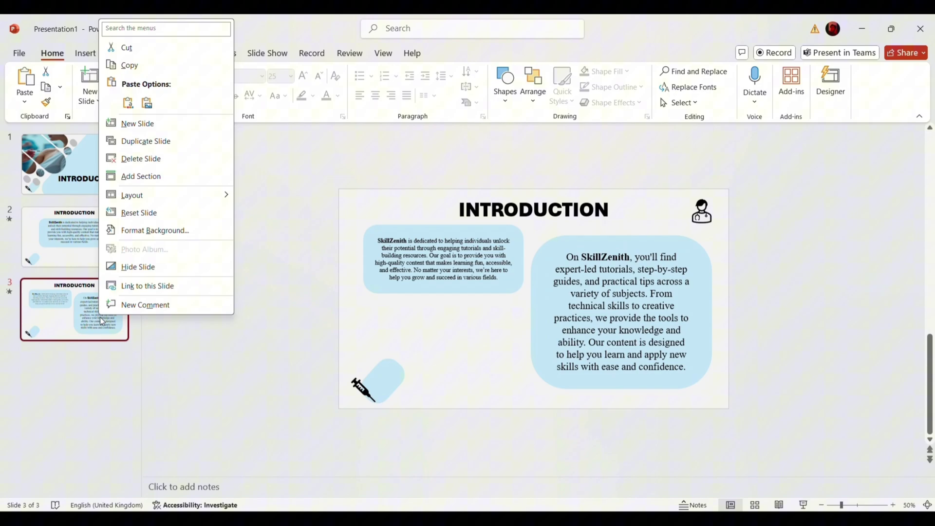
{"action": "left_click", "coordinate": [128, 141]}
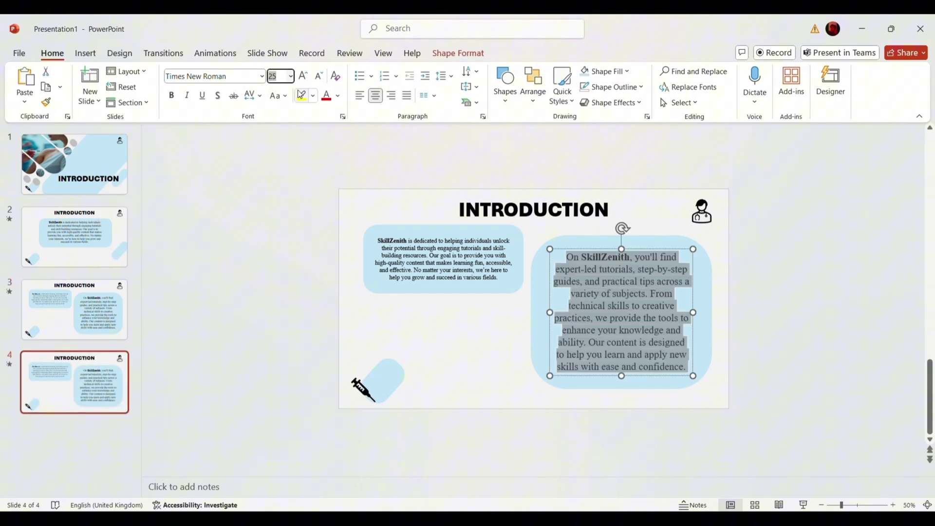
{"action": "type", "text": "12"}
{"action": "key", "text": "Return"}
{"action": "key", "text": "Escape"}
{"action": "left_click_drag", "start_coordinate": [621, 387], "coordinate": [630, 313]}
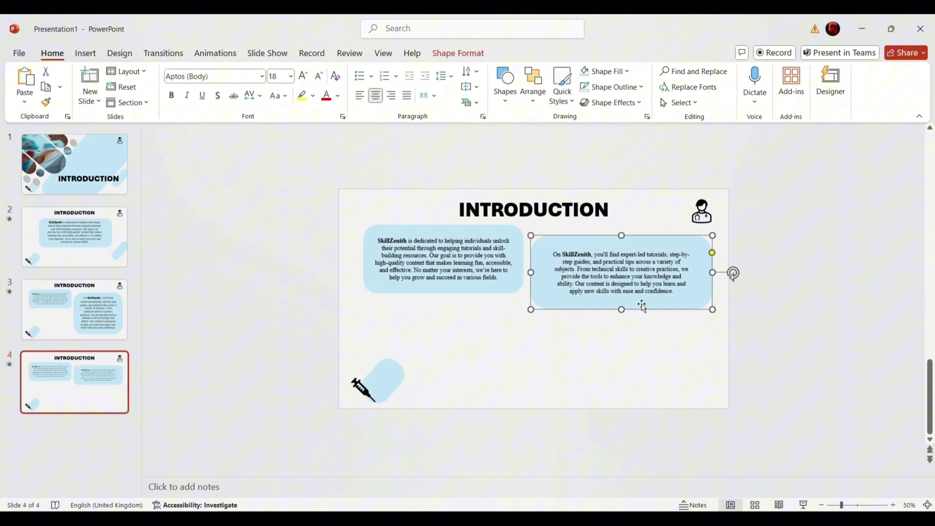
Turn the shape near the syringe into a wide bottom box and paste the By Subscribing to SkillZenith paragraph into it.
{"action": "left_click", "coordinate": [394, 374]}
{"action": "mouse_move", "coordinate": [394, 373]}
{"action": "left_mouse_down"}
{"action": "mouse_move", "coordinate": [501, 354]}
{"action": "mouse_move", "coordinate": [636, 382]}
{"action": "left_mouse_up"}
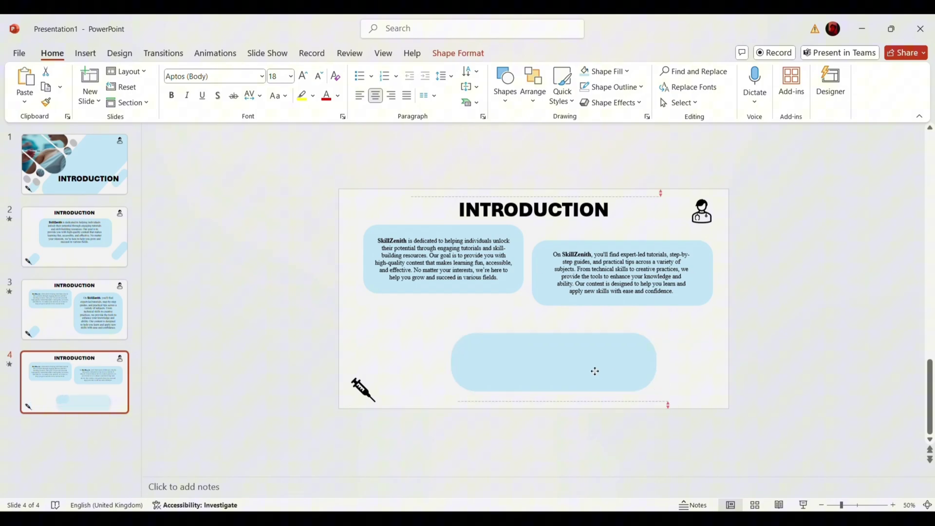
{"action": "left_click_drag", "start_coordinate": [428, 319], "coordinate": [402, 317]}
{"action": "left_click_drag", "start_coordinate": [629, 389], "coordinate": [678, 400]}
{"action": "type", "text": "By Subscribing to SkillZenith, you're joining a community of passionate learners. We invite you to explore, practice, and improve your skills with us. With each video, you'll take steps toward mastering new techniques and achieving your personal and professional goals. Start your learning journey today!"}
{"action": "left_click_drag", "start_coordinate": [563, 324], "coordinate": [568, 383]}
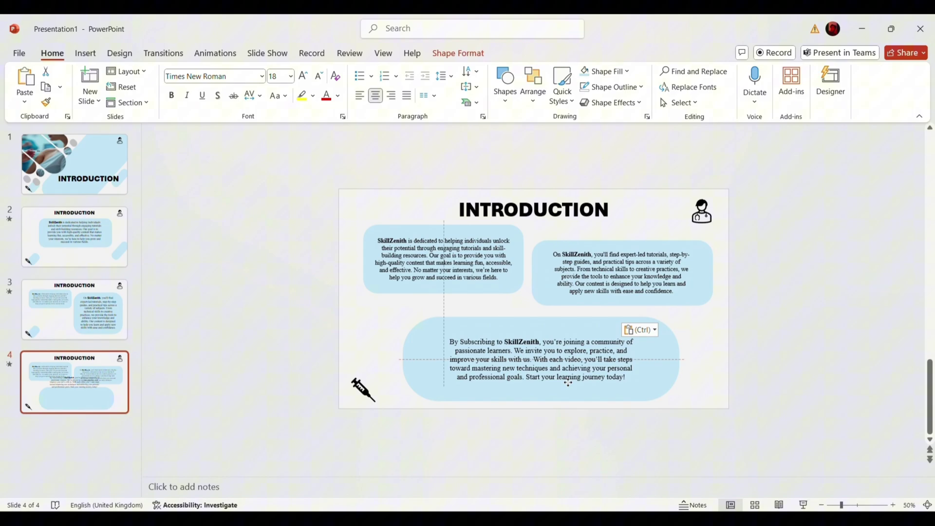
{"action": "type", "text": "5"}
Set the bottom paragraph to 25 pt, centre its text box inside the box and widen the box to the right.
{"action": "key", "text": "Return"}
{"action": "left_click_drag", "start_coordinate": [641, 376], "coordinate": [701, 375]}
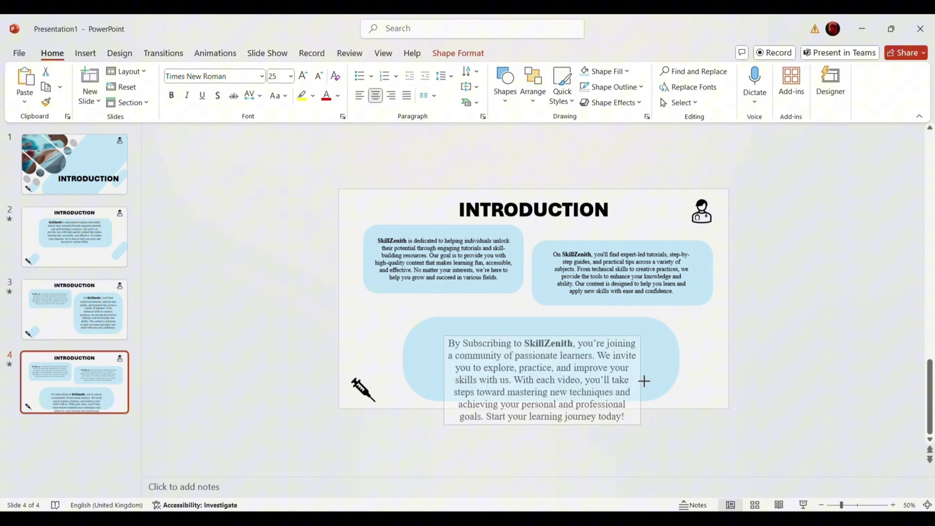
{"action": "left_click_drag", "start_coordinate": [570, 365], "coordinate": [525, 357]}
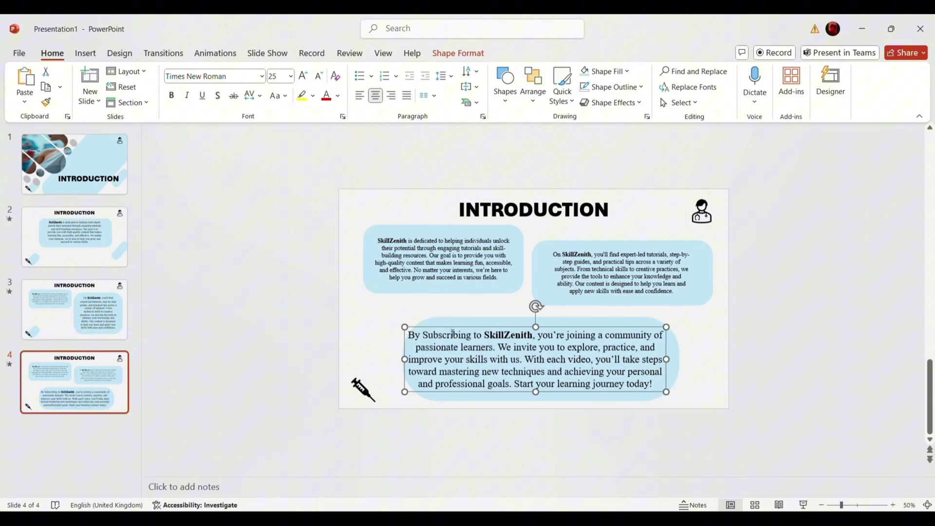
{"action": "left_click_drag", "start_coordinate": [407, 359], "coordinate": [403, 359]}
{"action": "left_click", "coordinate": [668, 365]}
{"action": "left_click_drag", "start_coordinate": [679, 358], "coordinate": [692, 359]}
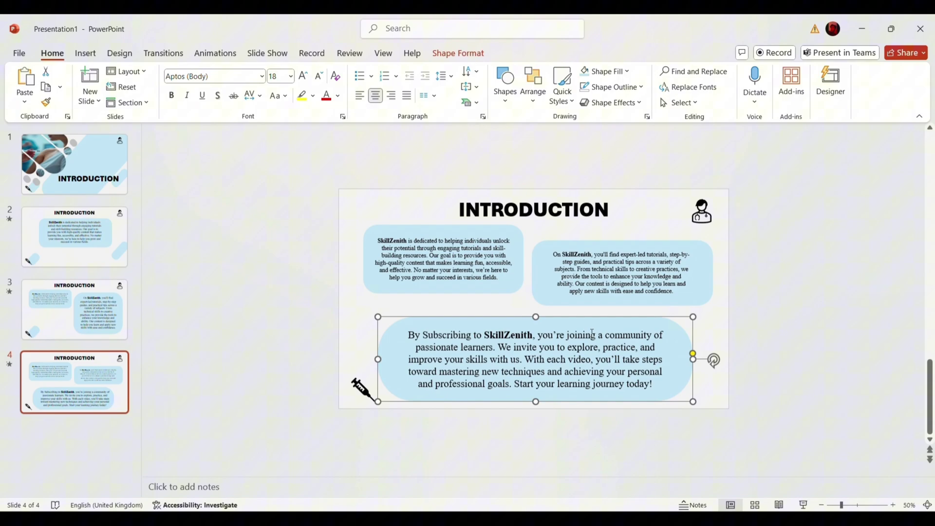
Review the bottom box and nudge the right text card slightly upward.
{"action": "left_click", "coordinate": [558, 391]}
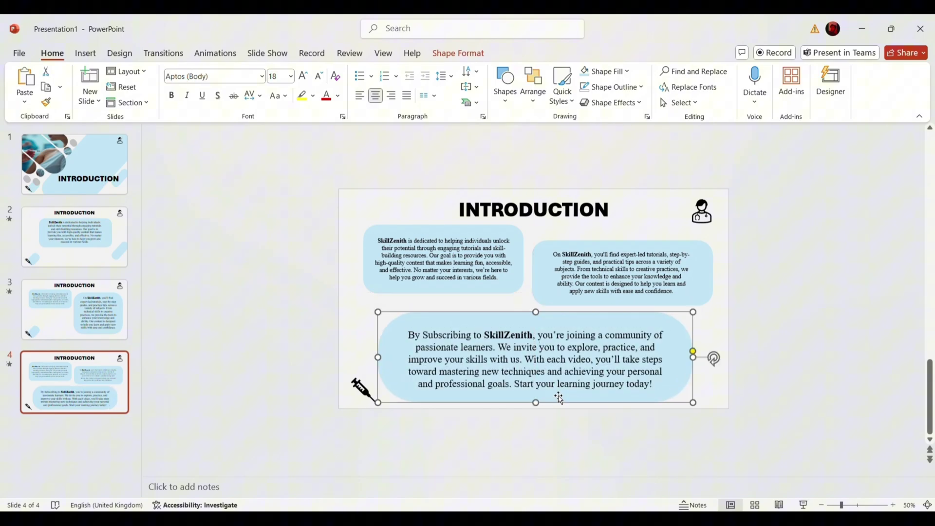
{"action": "left_click", "coordinate": [557, 388]}
{"action": "left_click", "coordinate": [561, 399]}
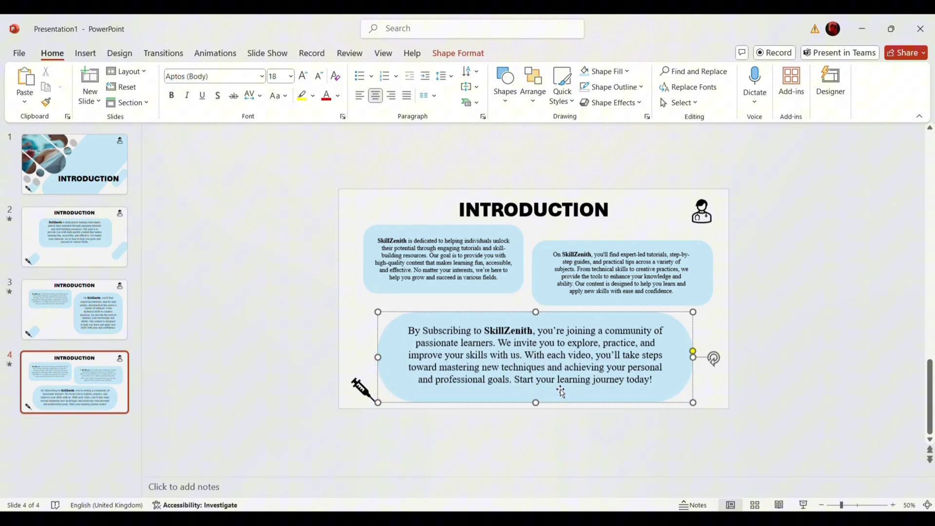
{"action": "left_click", "coordinate": [749, 334]}
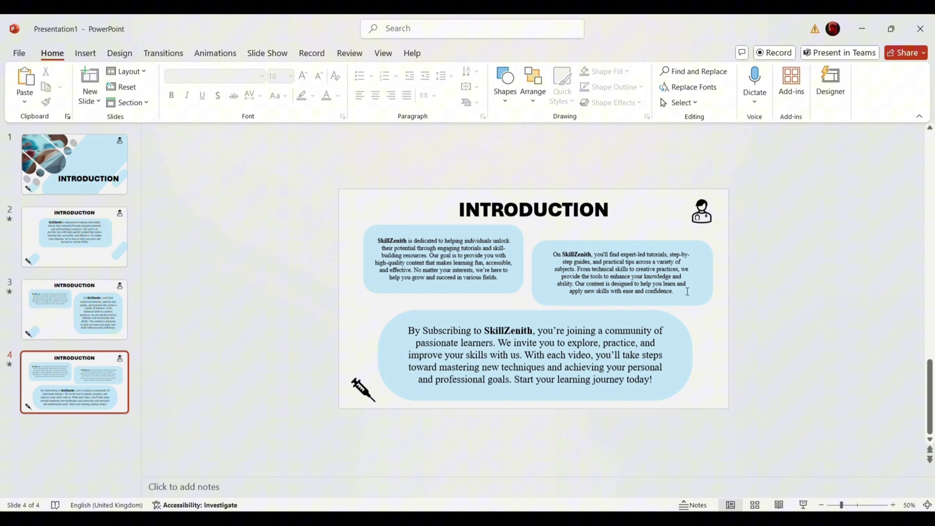
{"action": "left_click", "coordinate": [686, 291]}
{"action": "left_click", "coordinate": [712, 273]}
{"action": "key", "text": "Up"}
{"action": "left_click", "coordinate": [772, 328]}
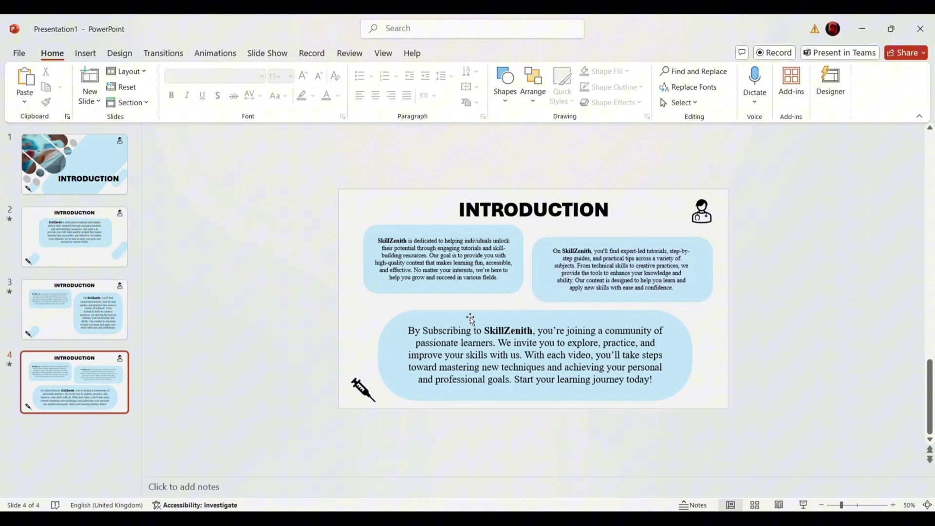
Add a new slide and give it a solid light grey background.
{"action": "key", "text": "ctrl+m"}
{"action": "left_click", "coordinate": [119, 53]}
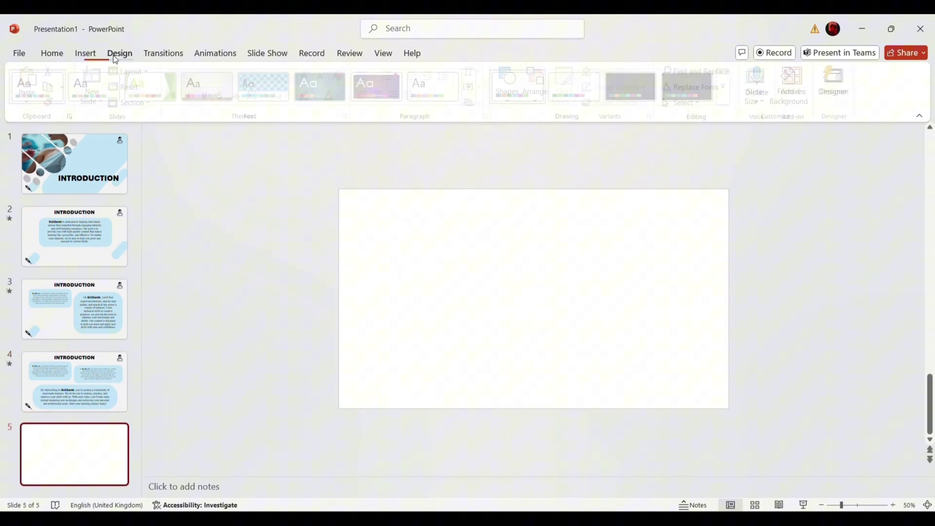
{"action": "left_click", "coordinate": [800, 93]}
{"action": "left_click", "coordinate": [897, 280]}
{"action": "left_click", "coordinate": [775, 120]}
{"action": "left_click", "coordinate": [920, 134]}
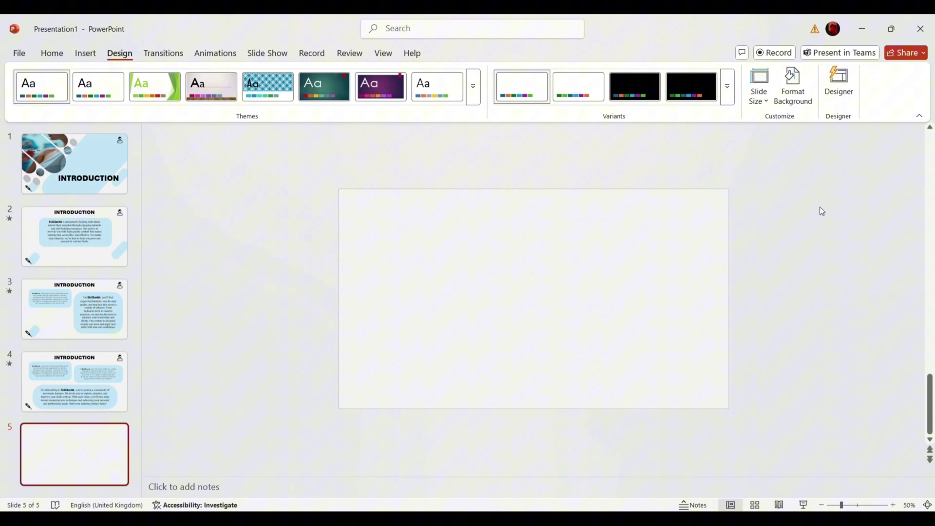
Draw a teal circle sized 12 × 12 cm and centre it on the slide.
{"action": "left_click", "coordinate": [86, 53]}
{"action": "left_click", "coordinate": [236, 91]}
{"action": "left_click", "coordinate": [292, 136]}
{"action": "left_click_drag", "start_coordinate": [459, 229], "coordinate": [571, 335]}
{"action": "right_click", "coordinate": [526, 301]}
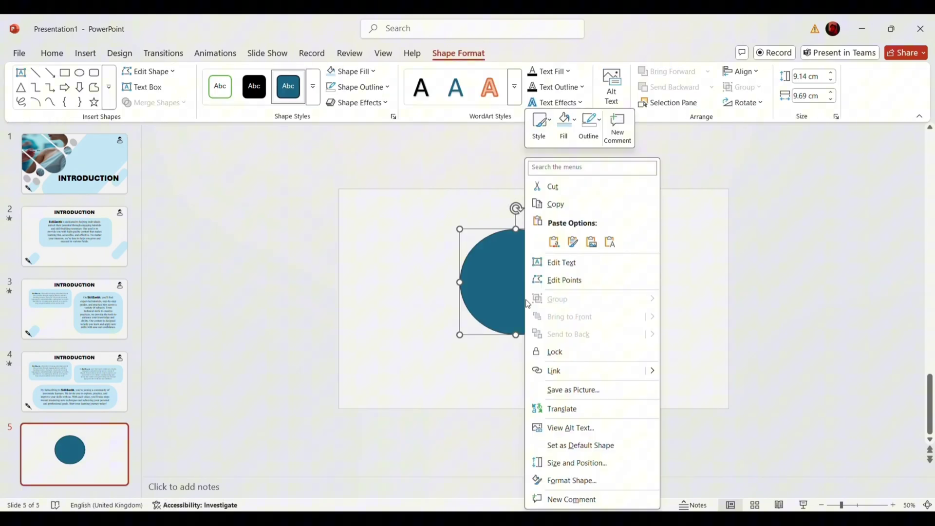
{"action": "left_click", "coordinate": [589, 481]}
{"action": "left_click", "coordinate": [828, 185]}
{"action": "left_click", "coordinate": [789, 213]}
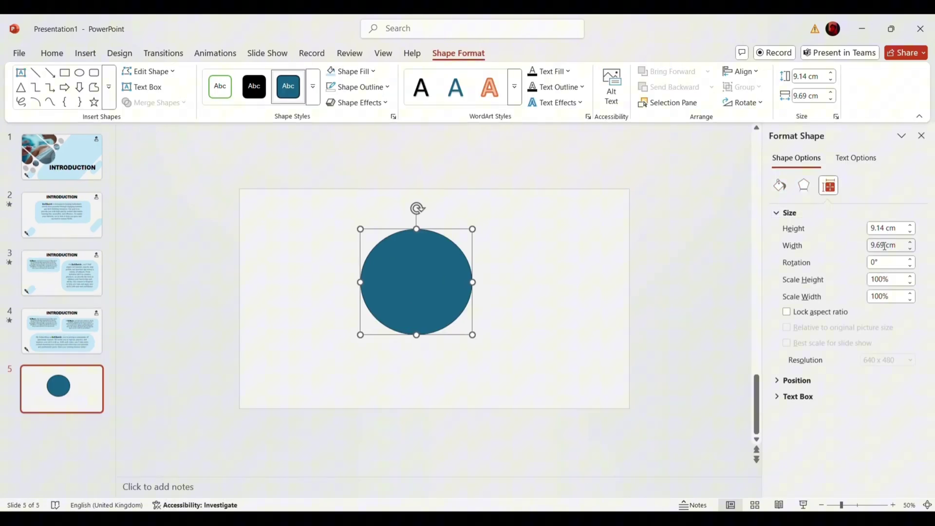
{"action": "key", "text": "Return"}
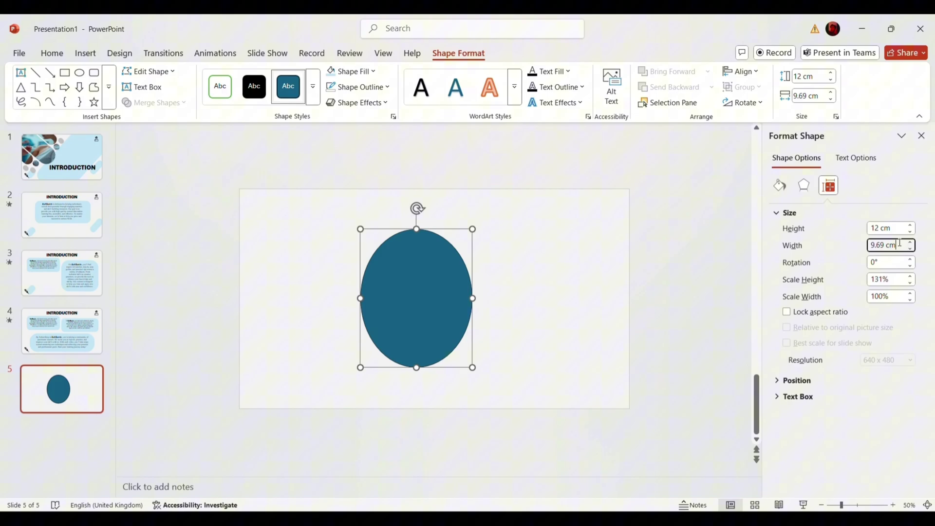
{"action": "type", "text": "12"}
{"action": "key", "text": "Return"}
{"action": "left_click_drag", "start_coordinate": [454, 290], "coordinate": [532, 300]}
{"action": "left_click", "coordinate": [594, 297]}
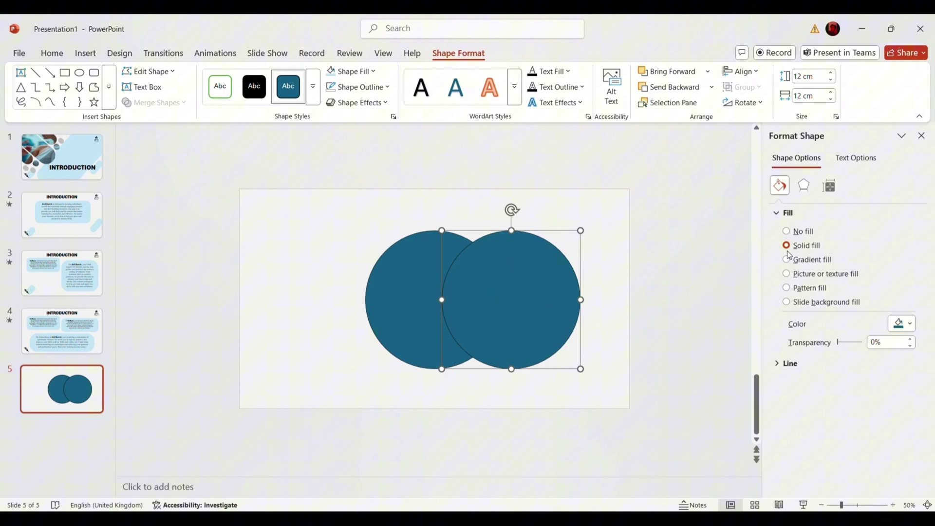
Size the copied circles to 8 × 8 cm and place them at the top and right of the centre circle.
{"action": "left_click", "coordinate": [828, 186]}
{"action": "type", "text": "8"}
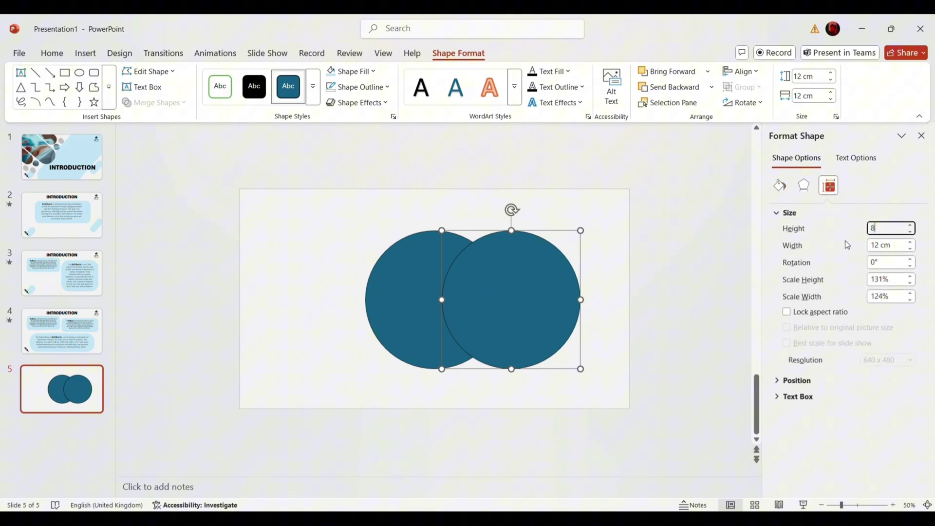
{"action": "key", "text": "Return"}
{"action": "type", "text": "8"}
{"action": "key", "text": "Return"}
{"action": "mouse_move", "coordinate": [508, 285]}
{"action": "left_mouse_down"}
{"action": "mouse_move", "coordinate": [520, 309]}
{"action": "mouse_move", "coordinate": [573, 322]}
{"action": "mouse_move", "coordinate": [501, 239]}
{"action": "left_mouse_up"}
{"action": "left_click", "coordinate": [586, 260]}
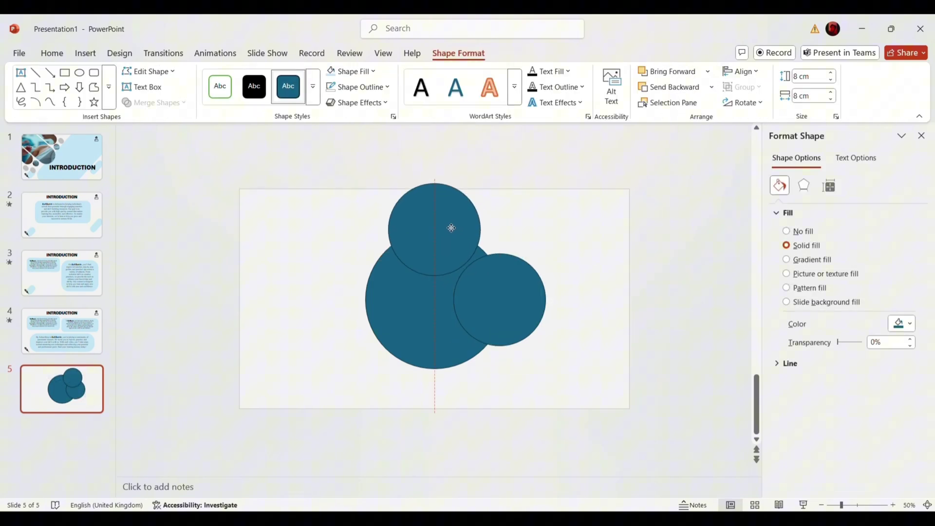
{"action": "left_click_drag", "start_coordinate": [451, 228], "coordinate": [450, 238]}
{"action": "mouse_move", "coordinate": [500, 308]}
{"action": "left_mouse_down"}
{"action": "mouse_move", "coordinate": [505, 317]}
{"action": "mouse_move", "coordinate": [377, 425]}
{"action": "mouse_move", "coordinate": [373, 311]}
{"action": "left_mouse_up"}
Remove the outlines from the petal circles.
{"action": "left_click", "coordinate": [522, 371]}
{"action": "left_click", "coordinate": [434, 241]}
{"action": "left_click", "coordinate": [450, 313], "text": "shift"}
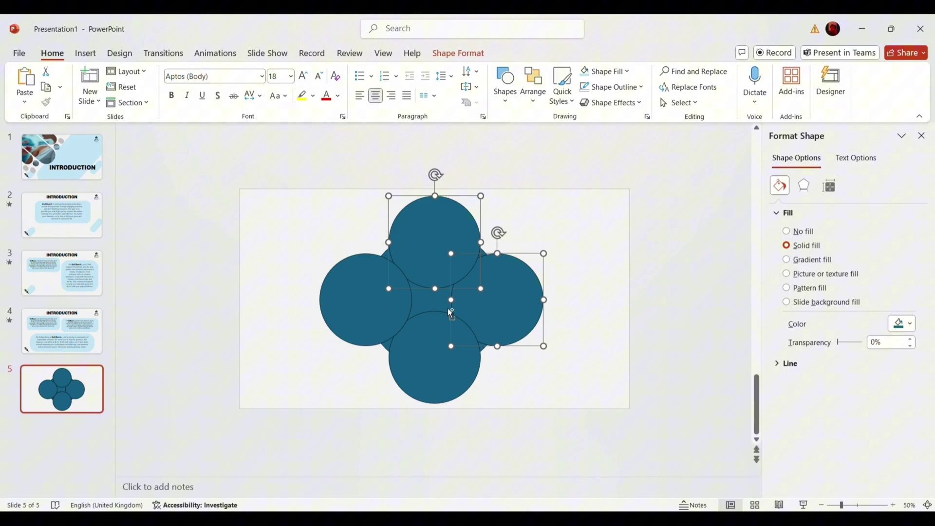
{"action": "left_click", "coordinate": [458, 53]}
{"action": "left_click", "coordinate": [360, 86]}
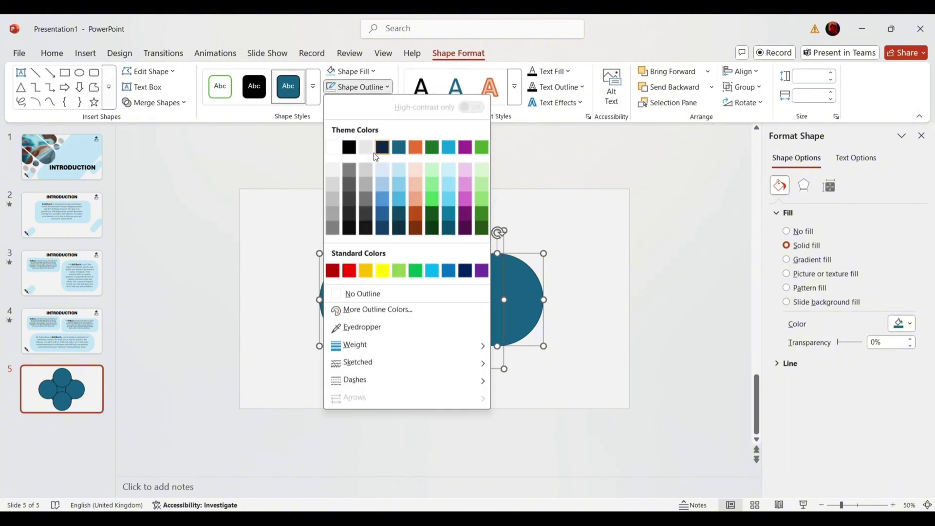
{"action": "left_click", "coordinate": [358, 292]}
{"action": "left_click", "coordinate": [667, 240]}
Bring the centre circle to the front and fill it darker teal.
{"action": "left_click", "coordinate": [501, 274]}
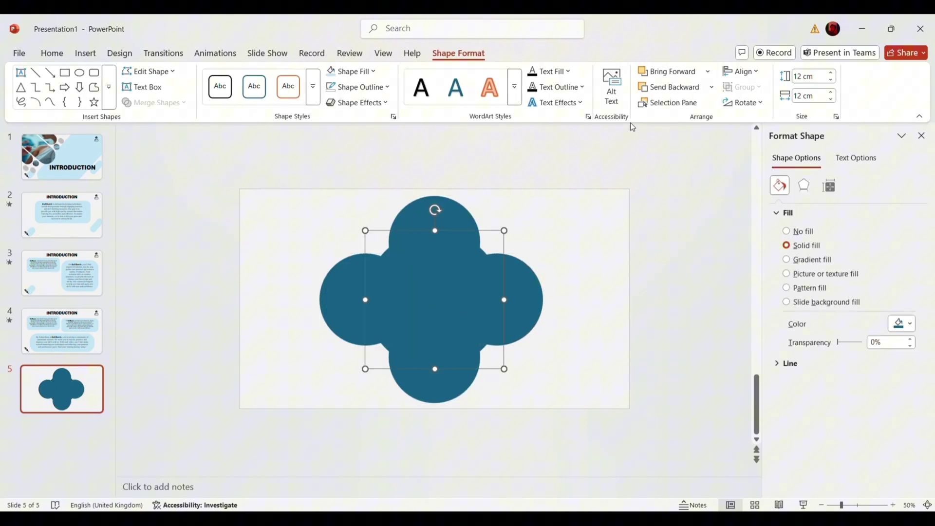
{"action": "left_click", "coordinate": [708, 70]}
{"action": "left_click", "coordinate": [673, 103]}
{"action": "left_click", "coordinate": [354, 71]}
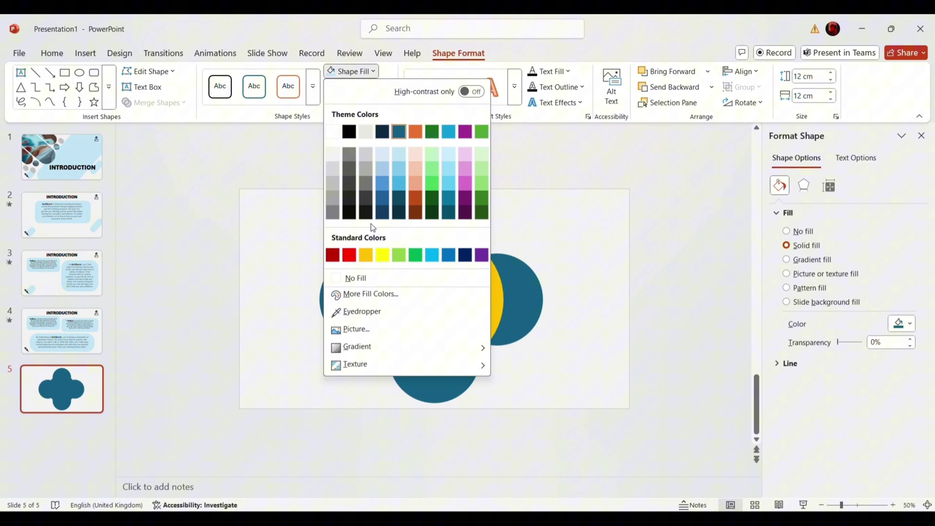
{"action": "left_click", "coordinate": [468, 217]}
Apply a soft shadow preset to all the circles and nudge the left one into place.
{"action": "left_click_drag", "start_coordinate": [296, 179], "coordinate": [569, 416]}
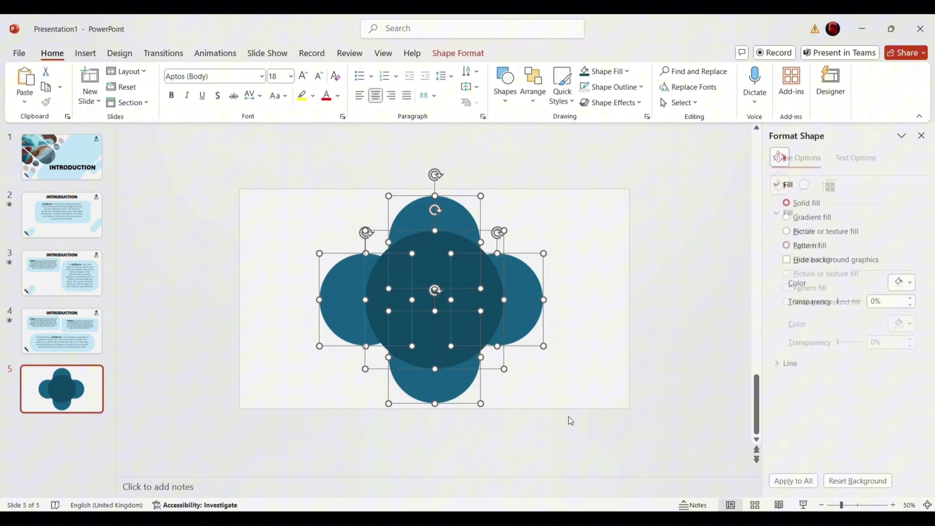
{"action": "left_click", "coordinate": [803, 185]}
{"action": "left_click", "coordinate": [898, 228]}
{"action": "left_click", "coordinate": [870, 365]}
{"action": "left_click", "coordinate": [667, 211]}
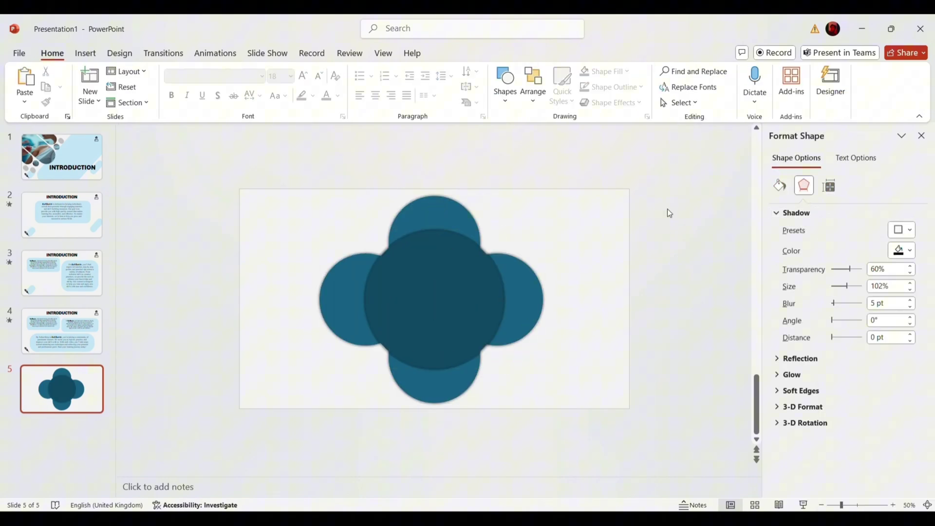
{"action": "left_click_drag", "start_coordinate": [357, 309], "coordinate": [365, 309]}
{"action": "left_click", "coordinate": [674, 292]}
{"action": "left_click", "coordinate": [920, 136]}
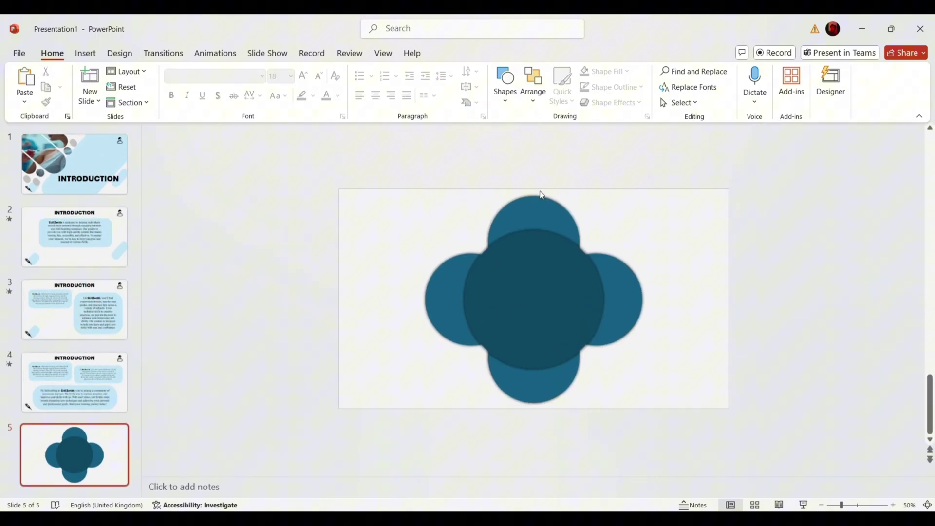
Fill the top, right, bottom and left petals in light, sky, brighter and medium blue.
{"action": "left_click", "coordinate": [542, 198]}
{"action": "left_click", "coordinate": [458, 53]}
{"action": "left_click", "coordinate": [354, 71]}
{"action": "left_click", "coordinate": [451, 146]}
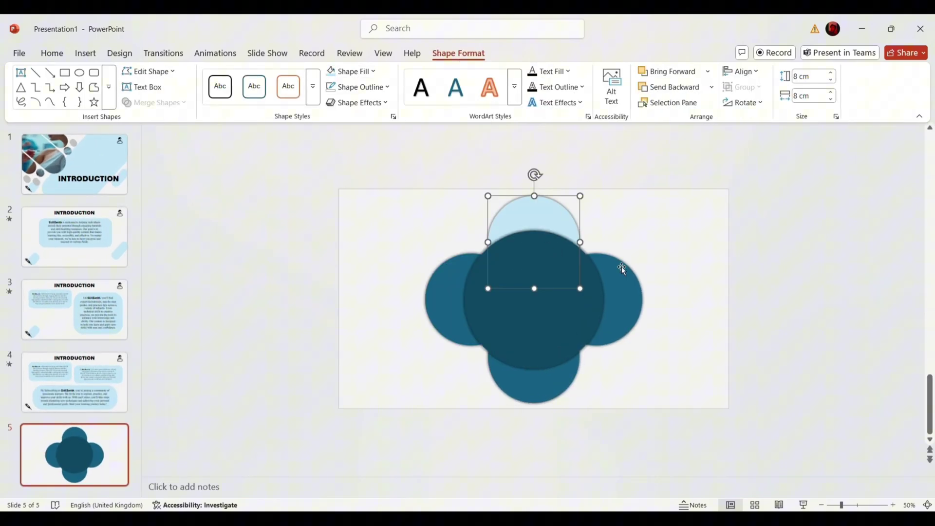
{"action": "left_click", "coordinate": [620, 267]}
{"action": "left_click", "coordinate": [354, 71]}
{"action": "left_click", "coordinate": [451, 162]}
{"action": "left_click", "coordinate": [533, 379]}
{"action": "left_click", "coordinate": [353, 70]}
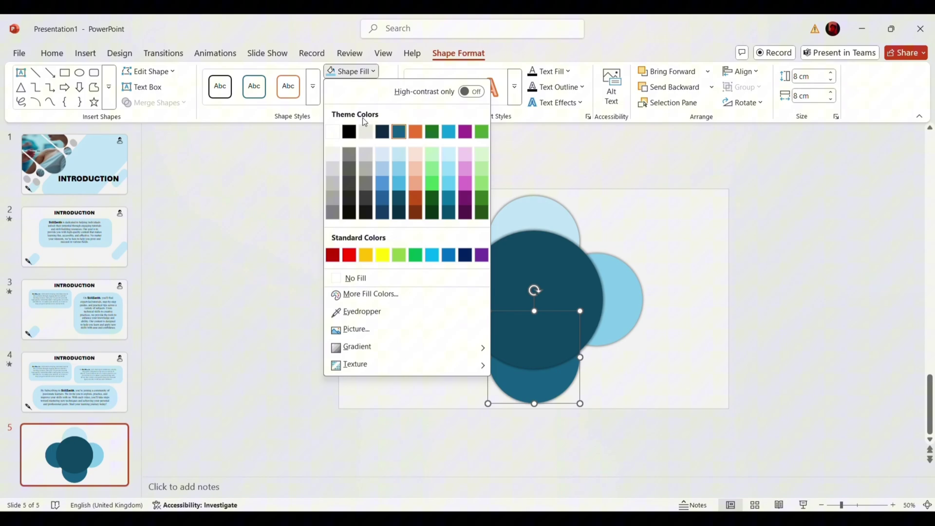
{"action": "left_click", "coordinate": [448, 179]}
{"action": "left_click", "coordinate": [432, 282]}
{"action": "left_click", "coordinate": [354, 71]}
{"action": "left_click", "coordinate": [381, 198]}
Paste the Topic 1 text, labels and icons, add a Fade transition, then duplicate the slide with Morph.
{"action": "key", "text": "ctrl+v"}
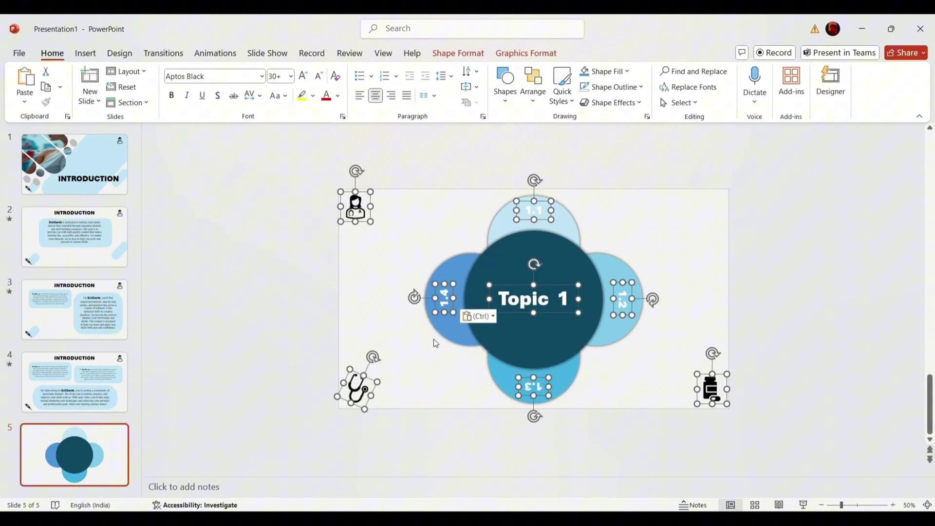
{"action": "left_click", "coordinate": [370, 276]}
{"action": "left_click", "coordinate": [162, 52]}
{"action": "left_click", "coordinate": [176, 86]}
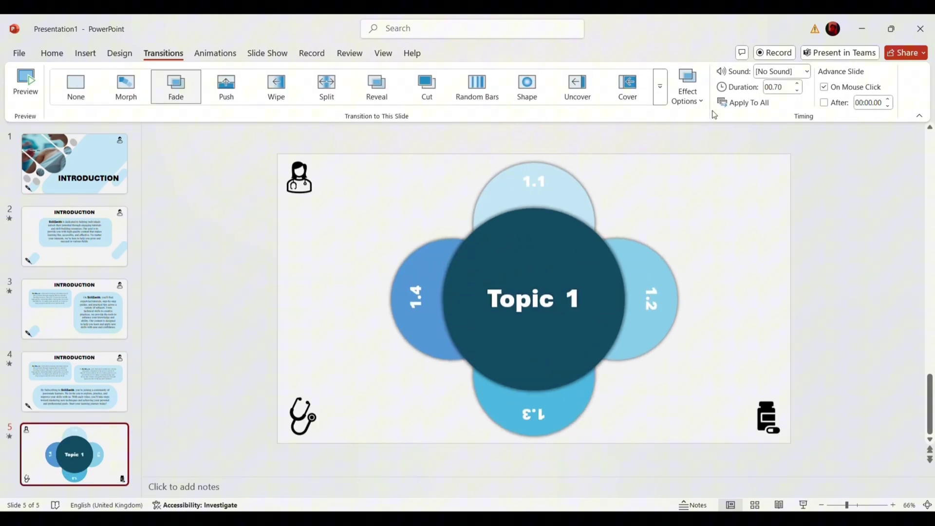
{"action": "right_click", "coordinate": [86, 468]}
{"action": "left_click", "coordinate": [127, 232]}
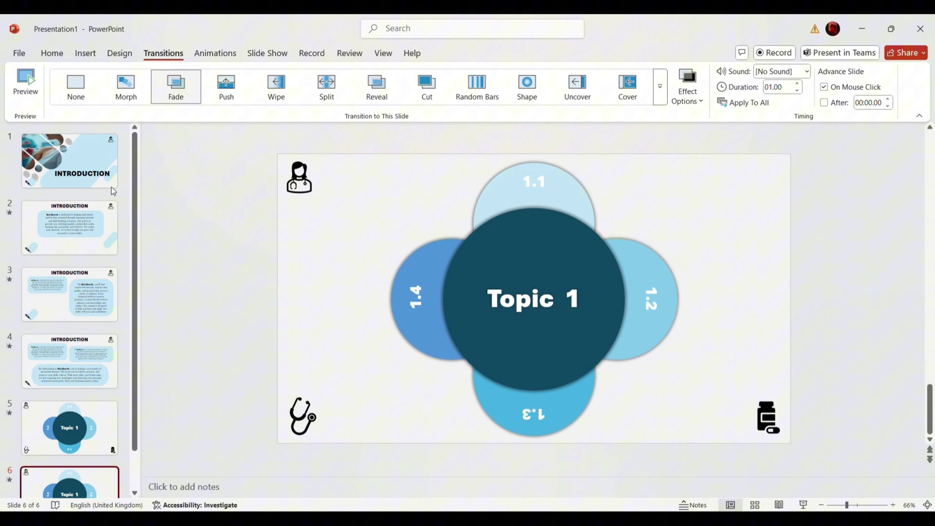
{"action": "left_click", "coordinate": [126, 87]}
Move the circle group down to slide 6's bottom edge and enlarge it around its centre.
{"action": "left_click", "coordinate": [565, 393]}
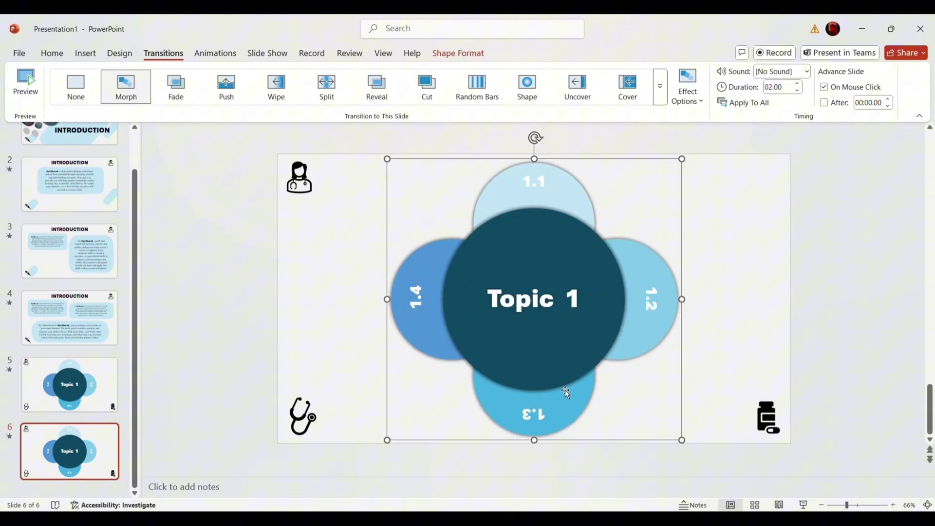
{"action": "left_click_drag", "start_coordinate": [556, 365], "coordinate": [543, 415]}
{"action": "right_click", "coordinate": [544, 413]}
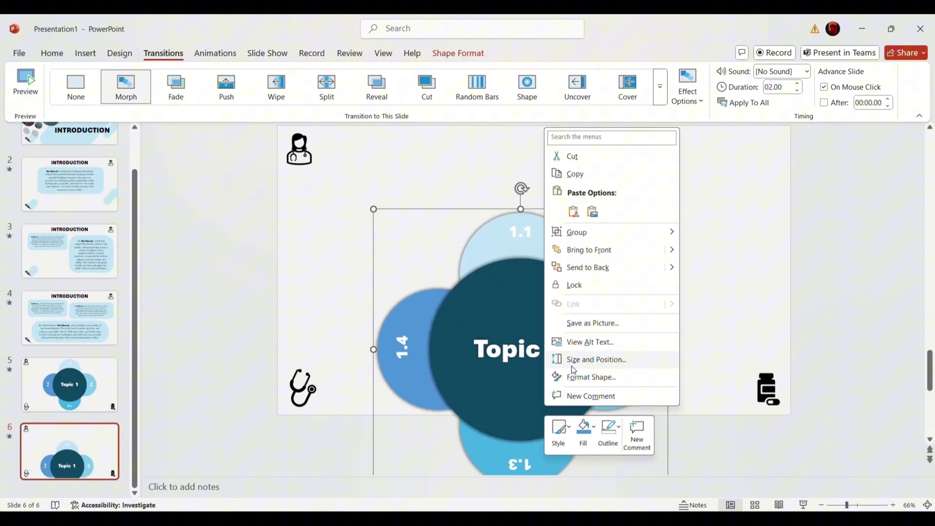
{"action": "left_click", "coordinate": [596, 374]}
{"action": "left_click", "coordinate": [828, 185]}
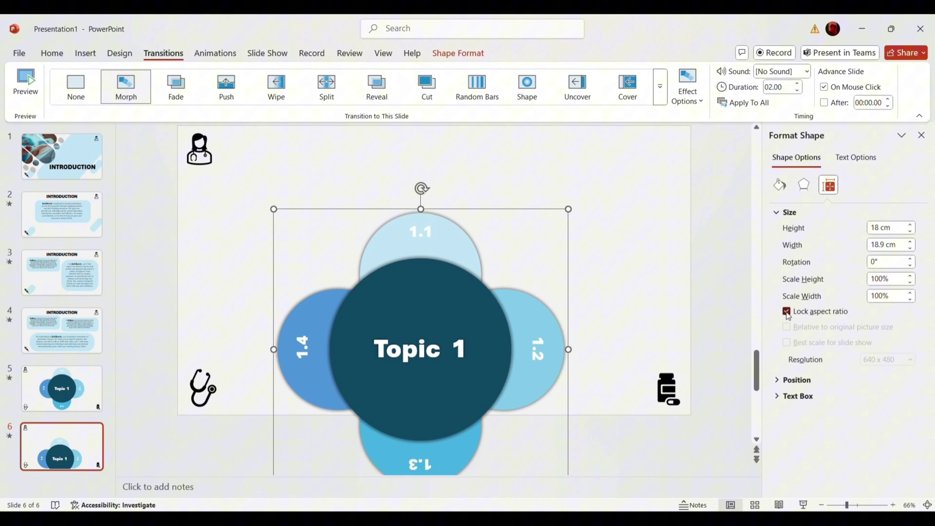
{"action": "left_click", "coordinate": [921, 135]}
{"action": "scroll", "coordinate": [530, 356], "scroll_direction": "down", "scroll_amount": 3}
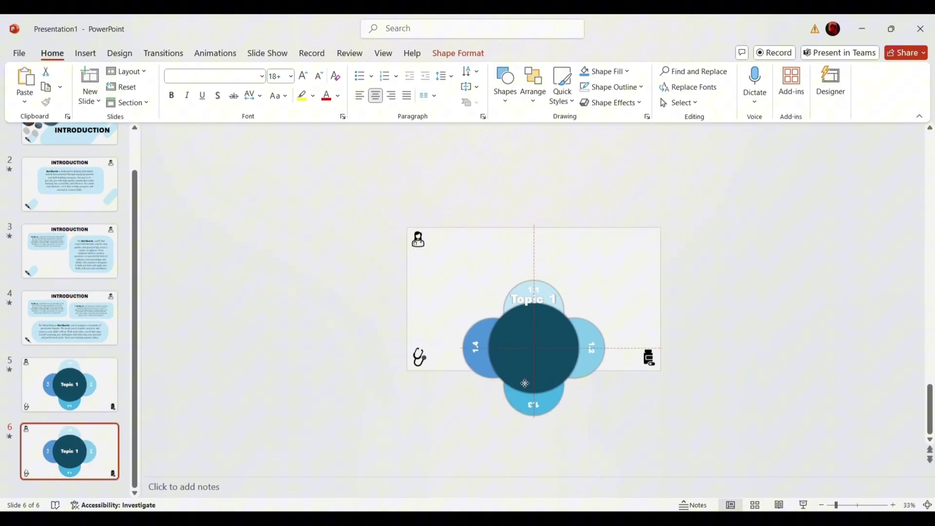
{"action": "left_click_drag", "start_coordinate": [459, 316], "coordinate": [442, 296]}
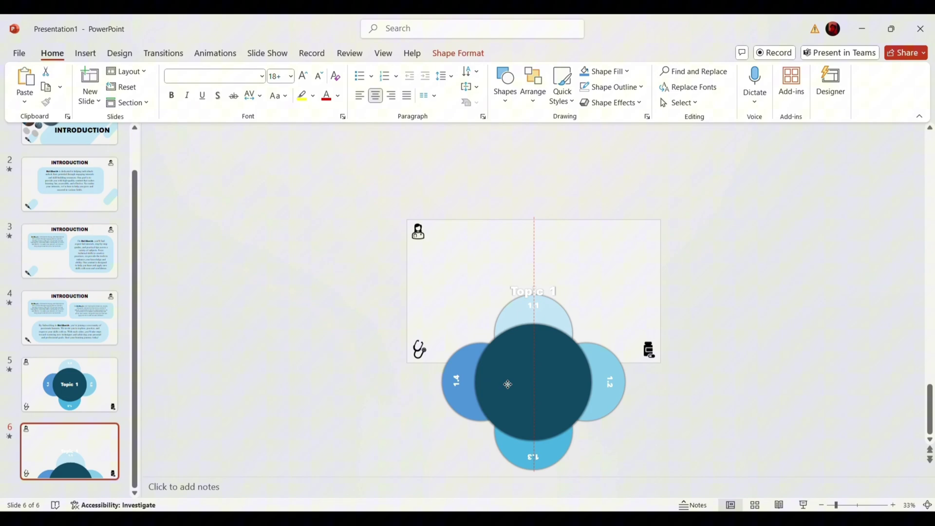
{"action": "left_click_drag", "start_coordinate": [497, 375], "coordinate": [495, 381]}
Select the Topic 1 text and the 1.1 and 1.3 labels, zooming in on slide 6.
{"action": "left_click", "coordinate": [549, 300]}
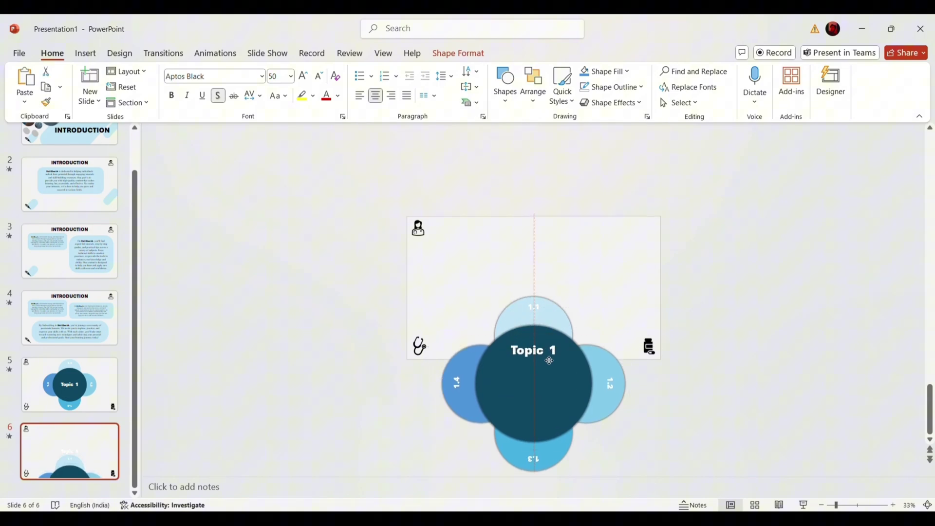
{"action": "left_click", "coordinate": [594, 340]}
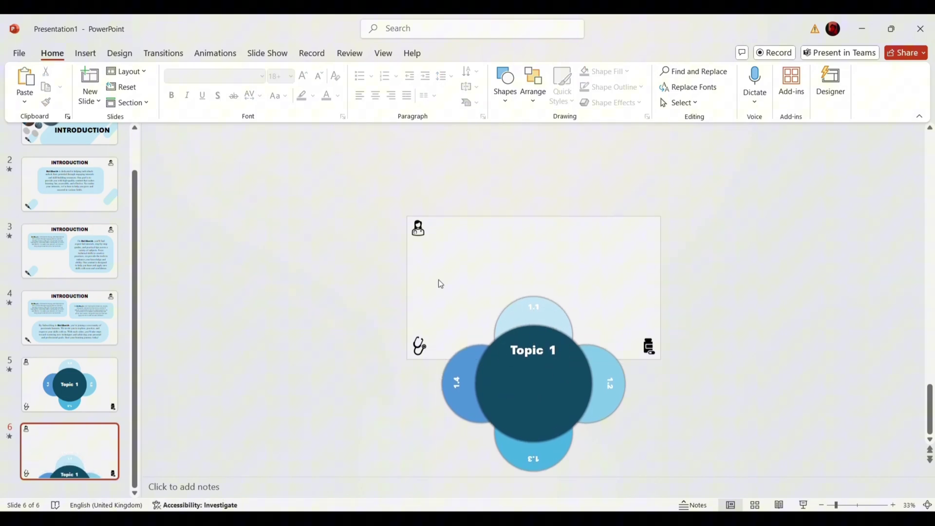
{"action": "left_click", "coordinate": [538, 310]}
{"action": "left_click", "coordinate": [523, 455], "text": "shift"}
{"action": "scroll", "coordinate": [522, 455], "scroll_direction": "down", "scroll_amount": 1}
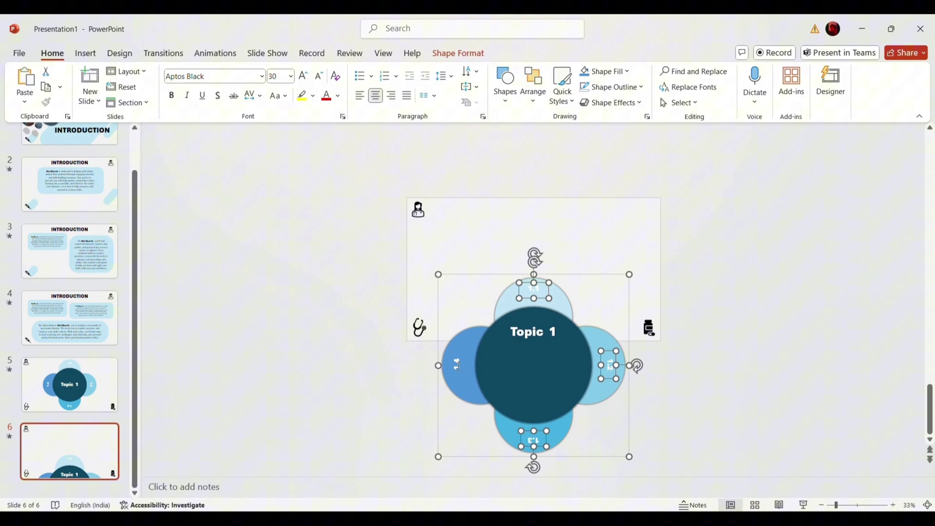
{"action": "left_click", "coordinate": [343, 268]}
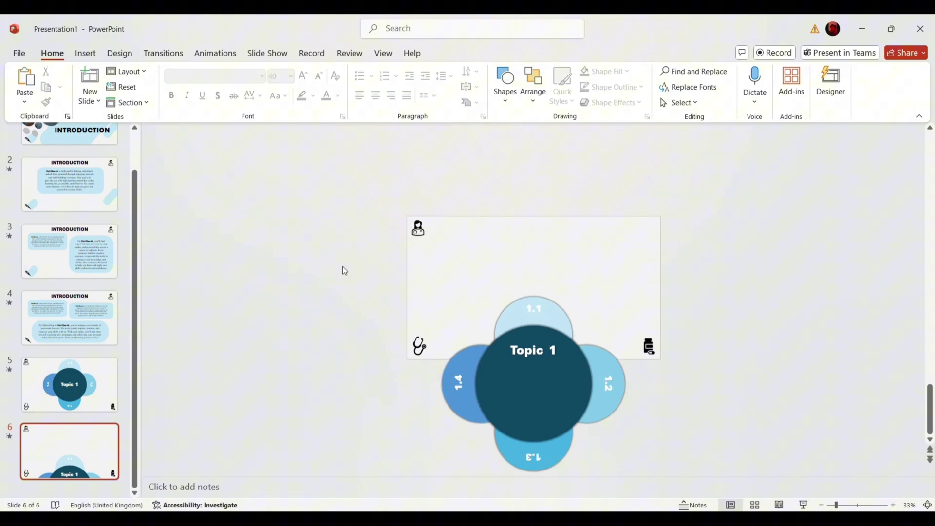
{"action": "scroll", "coordinate": [340, 270], "scroll_direction": "up", "scroll_amount": 3, "text": "ctrl"}
Draw a wide rounded rectangle at the slide top, fill it lighter blue and paste the 1.1 description inside.
{"action": "left_click", "coordinate": [85, 53]}
{"action": "left_click", "coordinate": [236, 80]}
{"action": "left_click", "coordinate": [305, 139]}
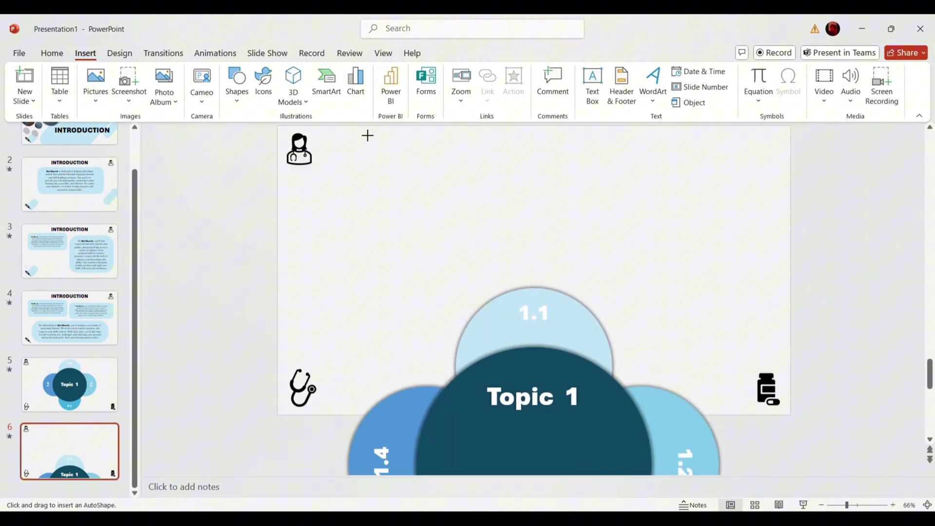
{"action": "left_click_drag", "start_coordinate": [355, 141], "coordinate": [712, 273]}
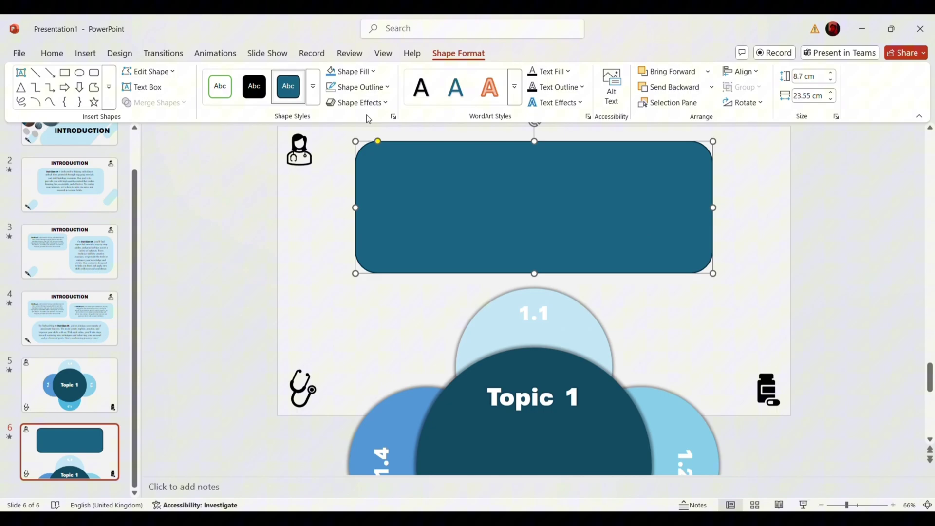
{"action": "left_click", "coordinate": [361, 87]}
{"action": "left_click", "coordinate": [353, 71]}
{"action": "left_click", "coordinate": [422, 205]}
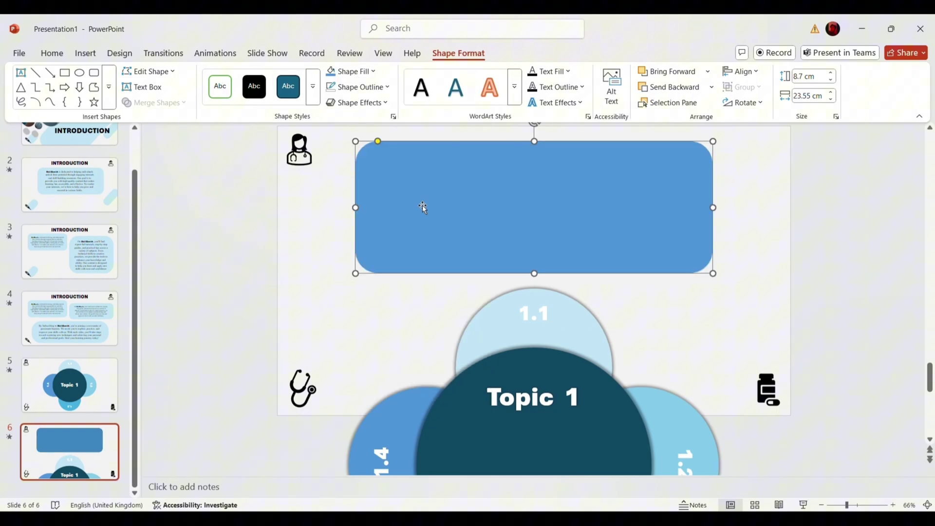
{"action": "type", "text": "1.1 SkillZenith is a YouTube channel dedicated to helping you develop valuable skills across various fields. We provide engaging tutorials and expert insights to empower personal growth, learning, and success at any level."}
{"action": "left_click", "coordinate": [438, 346]}
{"action": "scroll", "coordinate": [439, 345], "scroll_direction": "down", "scroll_amount": 1}
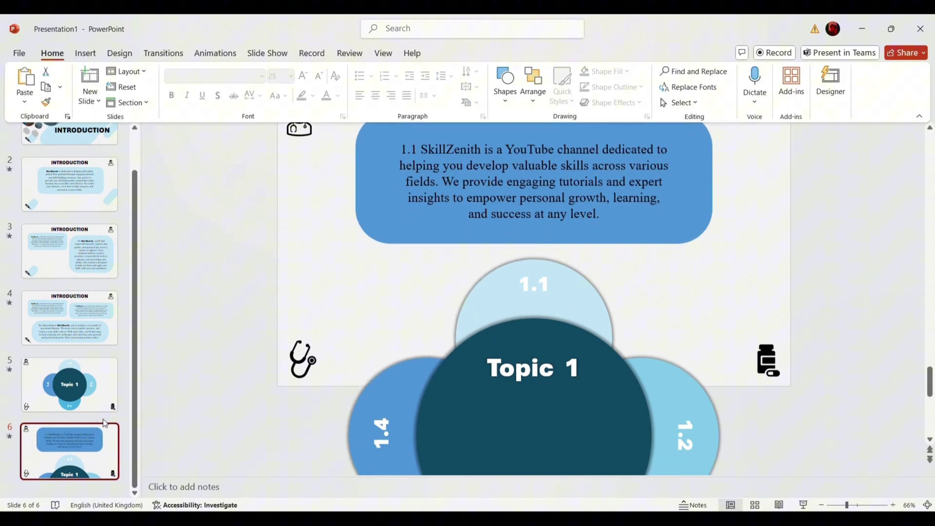
Duplicate slide 6 as slide 7, rotate the diagram a quarter turn, renumber the box to 1.2 and match its blue.
{"action": "right_click", "coordinate": [103, 422]}
{"action": "left_click", "coordinate": [157, 267]}
{"action": "left_click", "coordinate": [525, 349]}
{"action": "scroll", "coordinate": [514, 287], "scroll_direction": "down", "scroll_amount": 3}
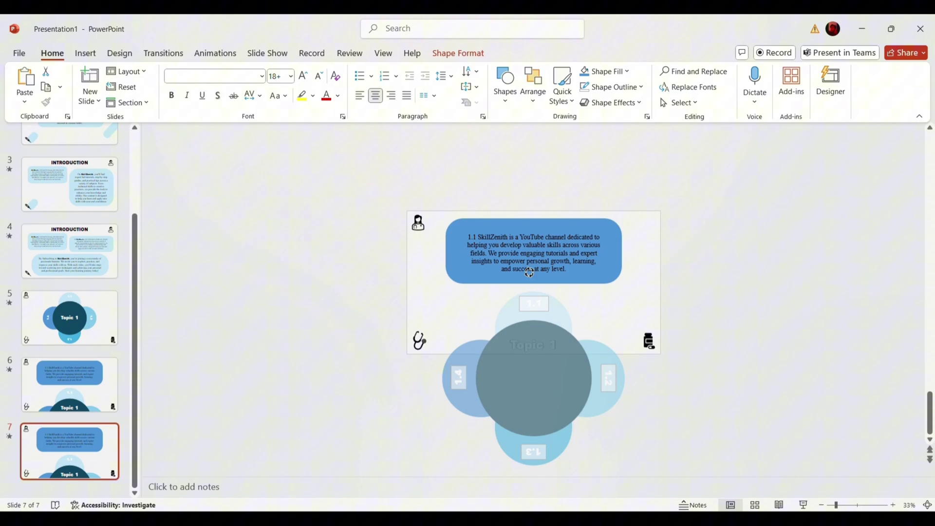
{"action": "key", "text": "alt+Left"}
{"action": "key", "text": "alt+Left"}
{"action": "key", "text": "alt+Left"}
{"action": "scroll", "coordinate": [465, 362], "scroll_direction": "up", "scroll_amount": 3}
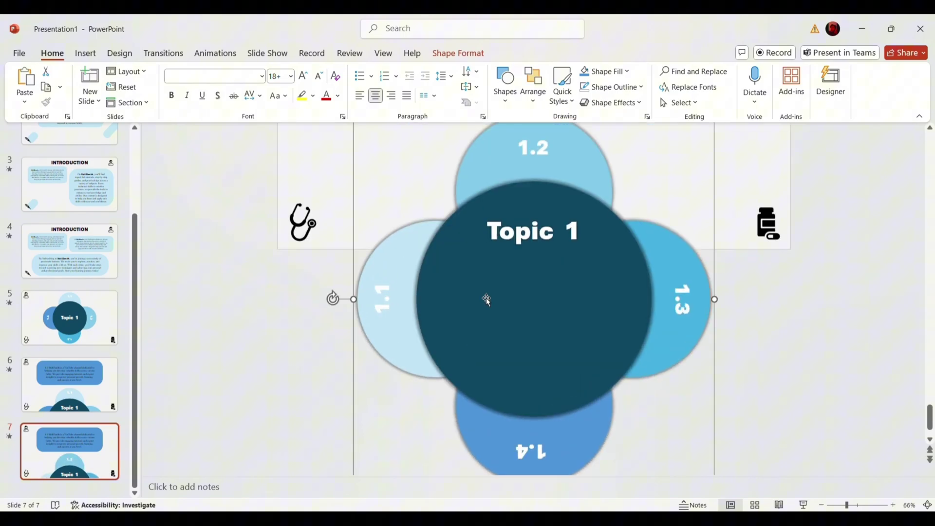
{"action": "scroll", "coordinate": [334, 282], "scroll_direction": "up", "scroll_amount": 1}
{"action": "scroll", "coordinate": [334, 280], "scroll_direction": "up", "scroll_amount": 2}
{"action": "left_click", "coordinate": [416, 166]}
{"action": "key", "text": "BackSpace"}
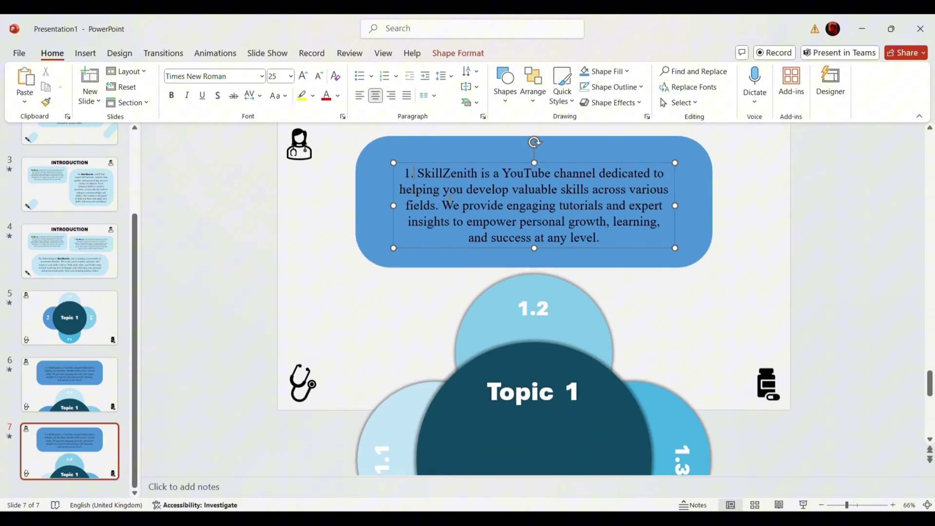
{"action": "type", "text": "2"}
{"action": "left_click", "coordinate": [389, 137]}
{"action": "left_click", "coordinate": [458, 53]}
{"action": "left_click", "coordinate": [351, 71]}
{"action": "left_click", "coordinate": [384, 319]}
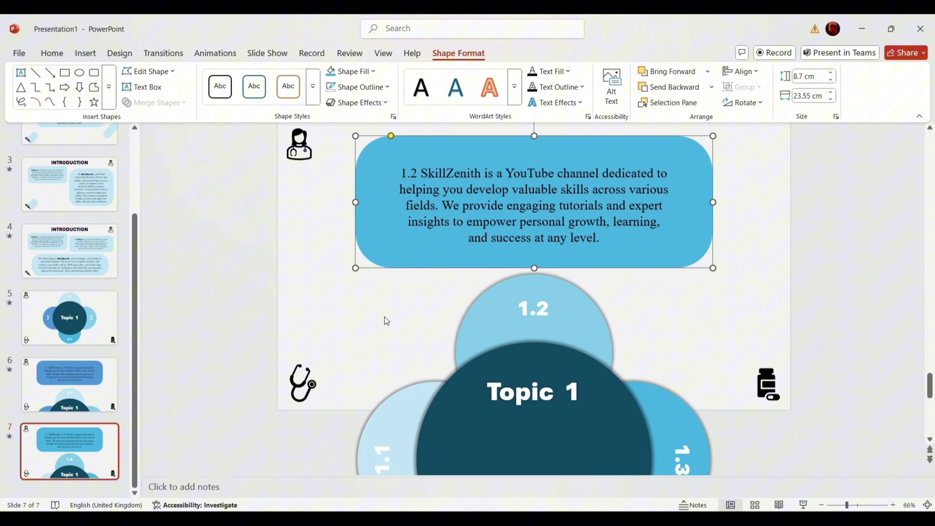
Duplicate as slide 8, rotate the diagram so 1.3 sits on top, renumber the box and fill it lighter blue.
{"action": "right_click", "coordinate": [74, 456]}
{"action": "left_click", "coordinate": [105, 298]}
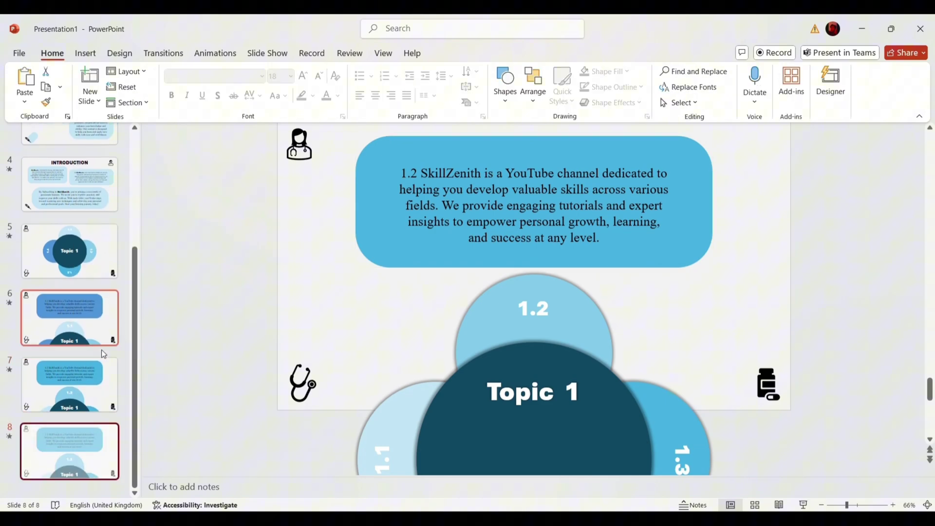
{"action": "left_click", "coordinate": [358, 449]}
{"action": "scroll", "coordinate": [423, 330], "scroll_direction": "down", "scroll_amount": 1}
{"action": "left_click_drag", "start_coordinate": [375, 326], "coordinate": [533, 433]}
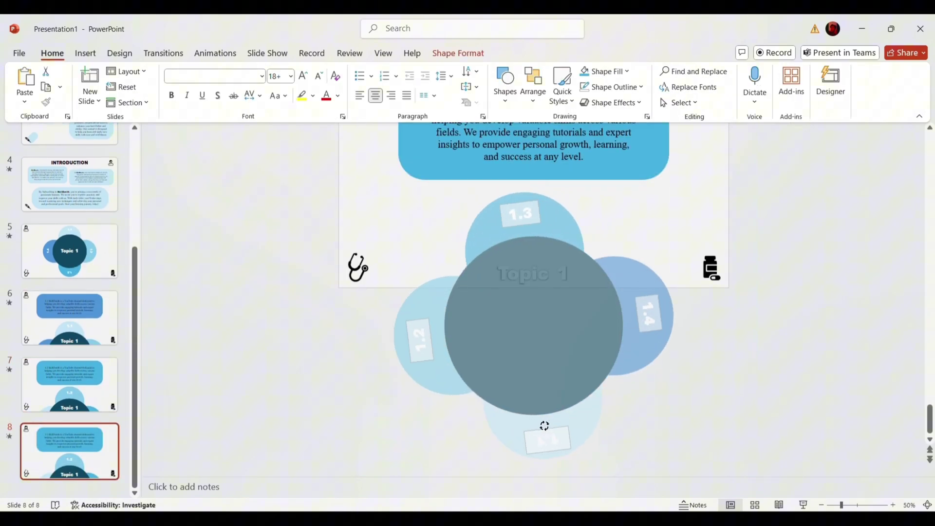
{"action": "scroll", "coordinate": [377, 356], "scroll_direction": "up", "scroll_amount": 1}
{"action": "scroll", "coordinate": [377, 356], "scroll_direction": "up", "scroll_amount": 1}
{"action": "left_click", "coordinate": [445, 166]}
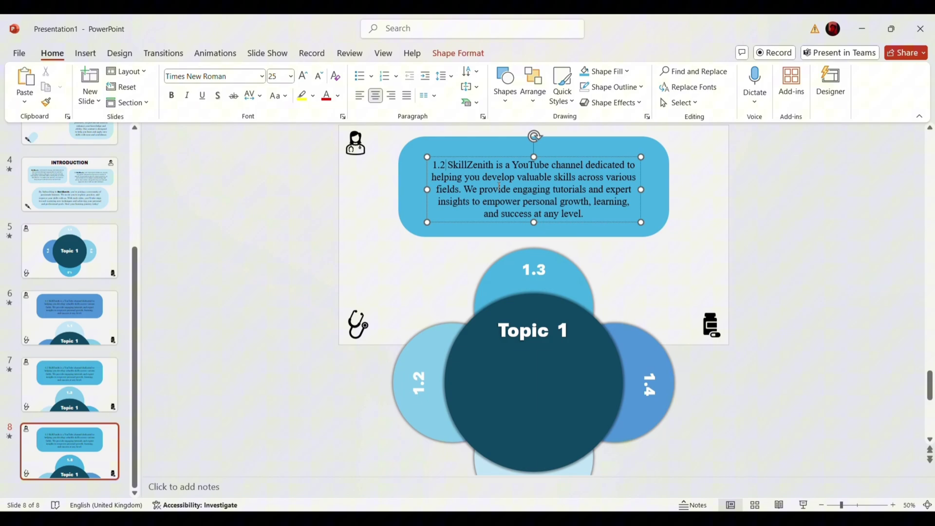
{"action": "left_click", "coordinate": [417, 169]}
{"action": "left_click", "coordinate": [458, 53]}
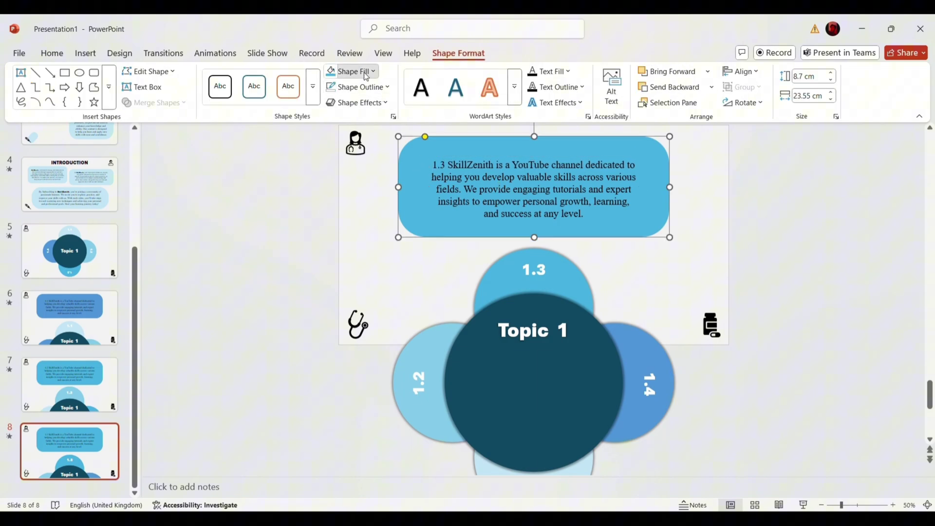
{"action": "left_click", "coordinate": [353, 71]}
{"action": "left_click", "coordinate": [404, 165]}
{"action": "left_click", "coordinate": [406, 268]}
Duplicate as slide 9, rotate the diagram so 1.4 sits on top, renumber the box and fill it the palest blue.
{"action": "right_click", "coordinate": [95, 454]}
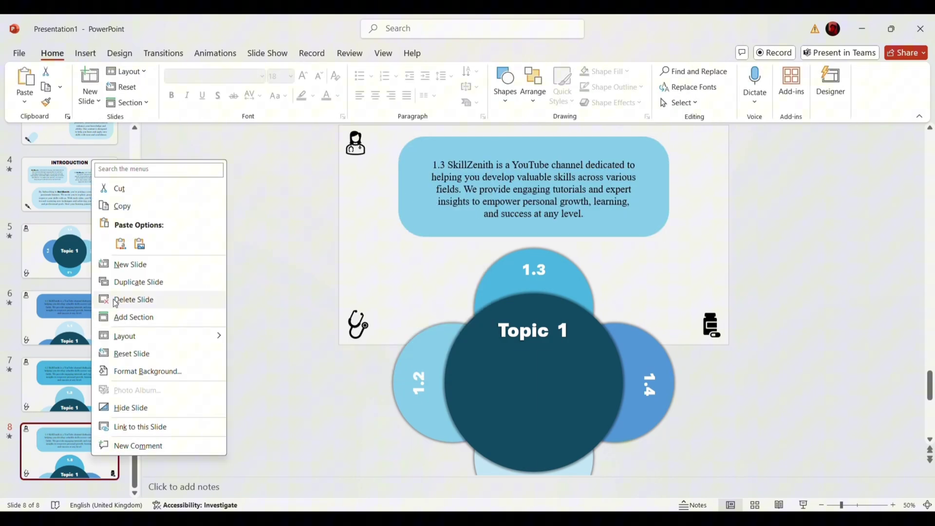
{"action": "left_click", "coordinate": [110, 280]}
{"action": "left_click", "coordinate": [523, 329]}
{"action": "key", "text": "Escape"}
{"action": "scroll", "coordinate": [533, 439], "scroll_direction": "down", "scroll_amount": 2}
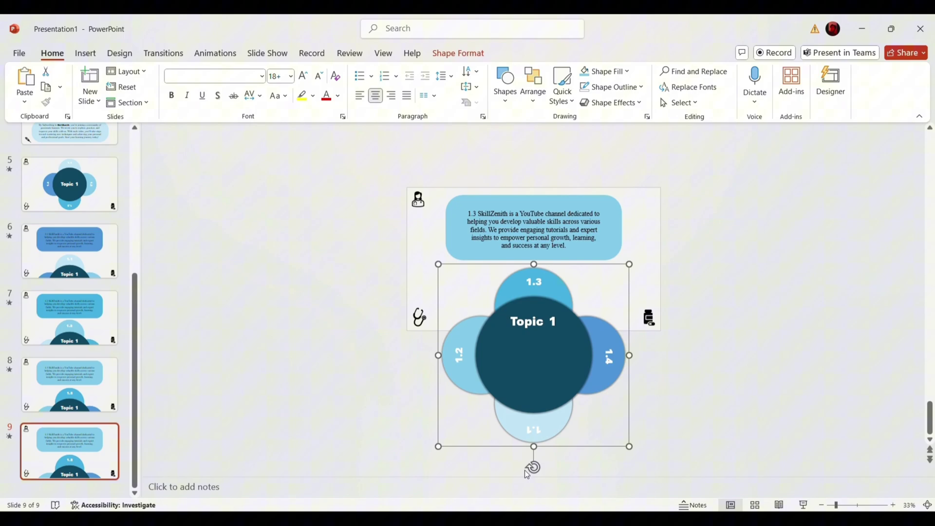
{"action": "left_click_drag", "start_coordinate": [530, 470], "coordinate": [645, 374]}
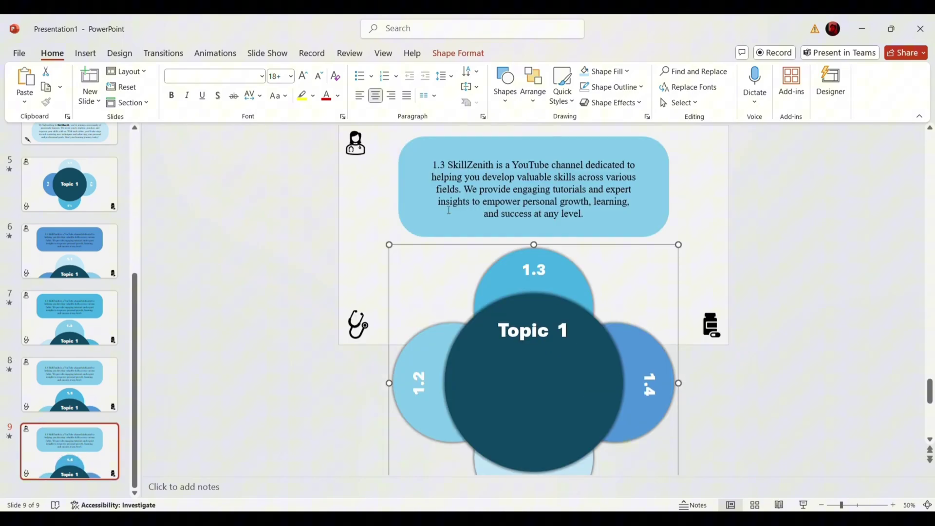
{"action": "left_click", "coordinate": [445, 165]}
{"action": "type", "text": "4"}
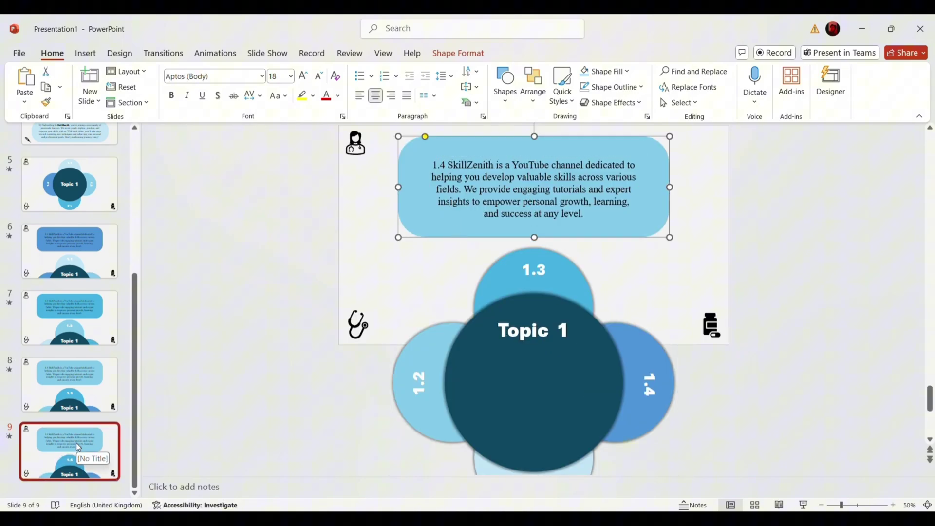
{"action": "left_click", "coordinate": [282, 375]}
{"action": "left_click", "coordinate": [569, 345]}
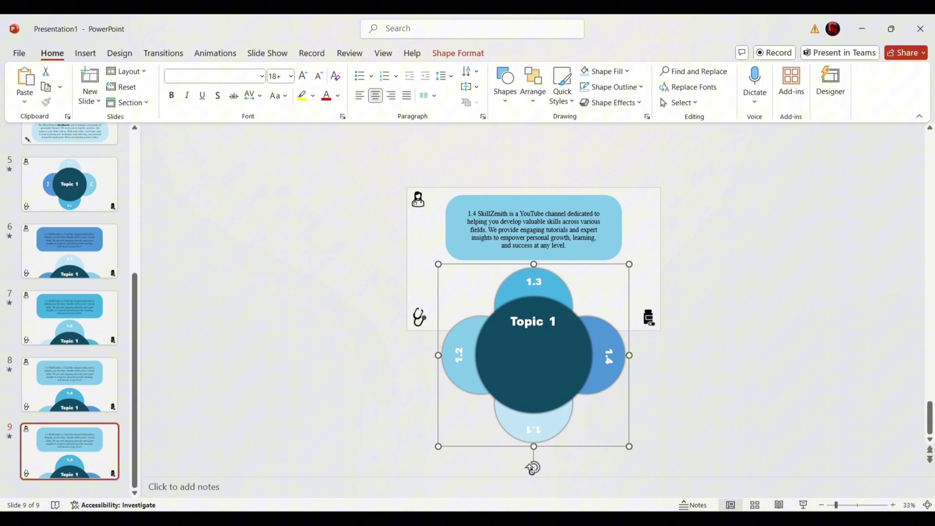
{"action": "scroll", "coordinate": [325, 338], "scroll_direction": "up", "scroll_amount": 2}
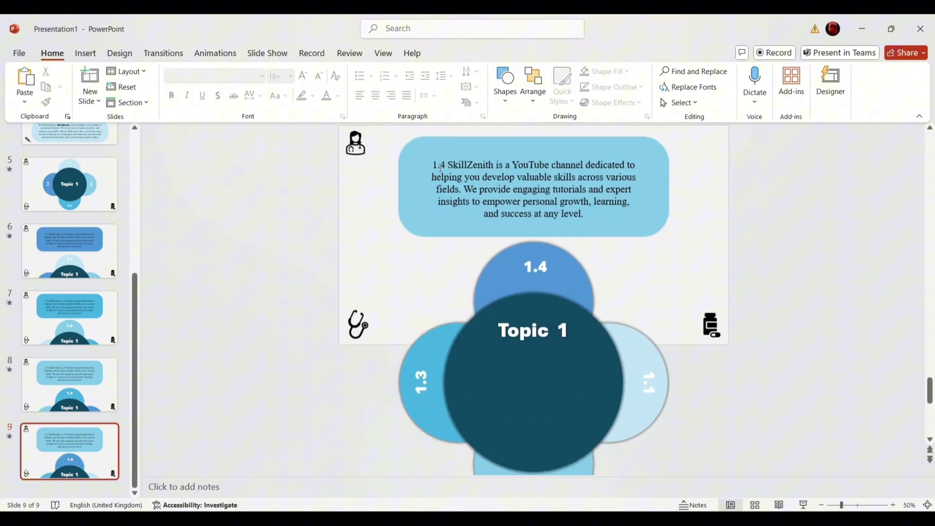
{"action": "left_click", "coordinate": [415, 210]}
{"action": "left_click", "coordinate": [443, 61]}
{"action": "left_click", "coordinate": [340, 71]}
{"action": "left_click", "coordinate": [386, 199]}
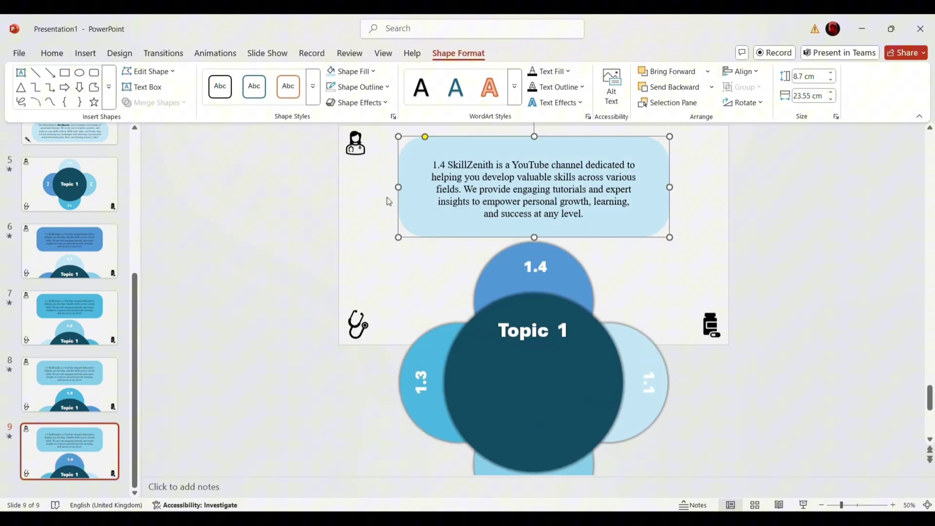
Review slides 8 and 7 and return to slide 6.
{"action": "left_click", "coordinate": [99, 371]}
{"action": "left_click", "coordinate": [87, 350]}
{"action": "left_click", "coordinate": [74, 268]}
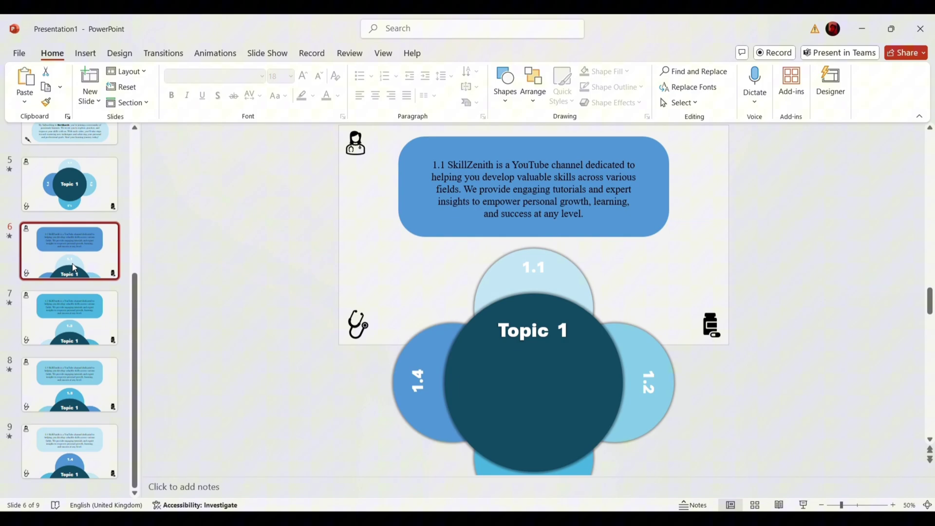
Add a new slide 10 after slide 9 with a light grey background.
{"action": "left_click", "coordinate": [66, 446]}
{"action": "left_click", "coordinate": [90, 82]}
{"action": "left_click", "coordinate": [119, 53]}
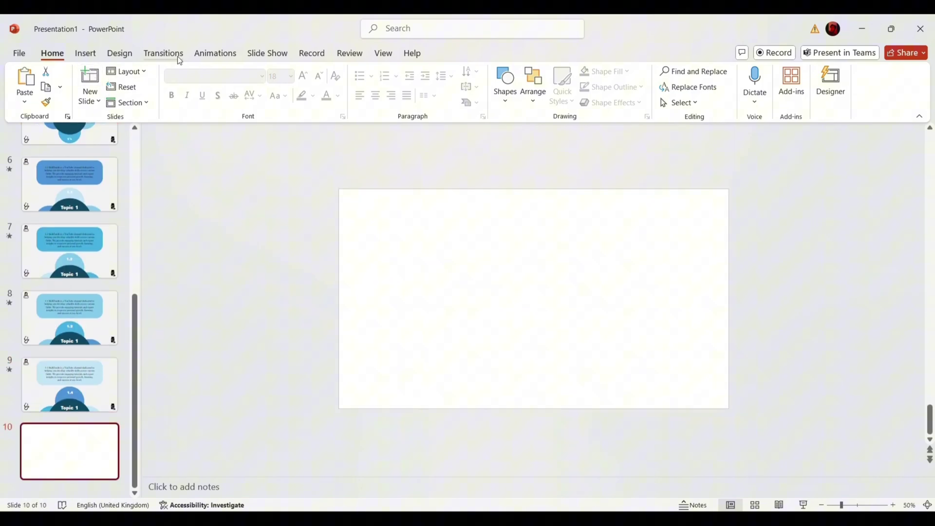
{"action": "left_click", "coordinate": [793, 87]}
{"action": "left_click", "coordinate": [905, 282]}
{"action": "left_click", "coordinate": [786, 117]}
{"action": "left_click", "coordinate": [921, 133]}
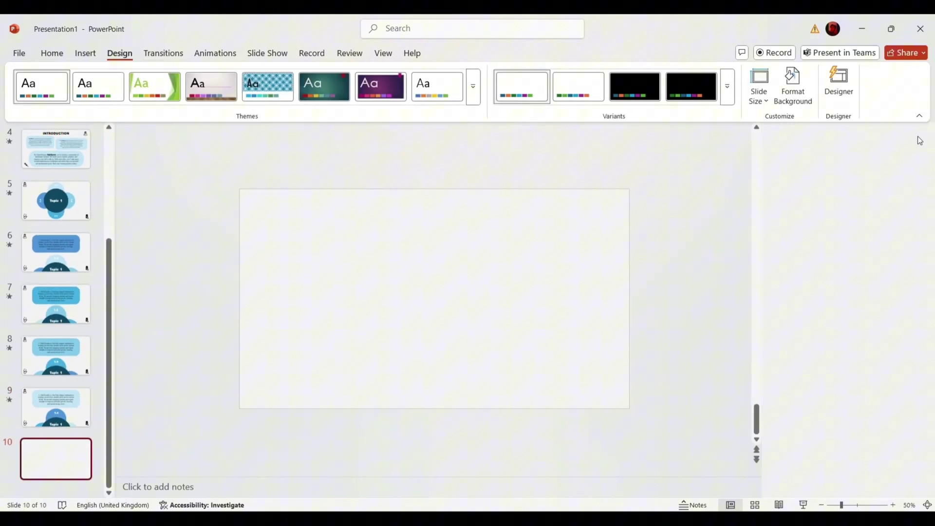
{"action": "scroll", "coordinate": [57, 346], "scroll_direction": "up", "scroll_amount": 3}
{"action": "scroll", "coordinate": [56, 343], "scroll_direction": "down", "scroll_amount": 3}
Draw a pentagon arrow shape left of slide centre and give the slide a Fade transition.
{"action": "left_click", "coordinate": [85, 53]}
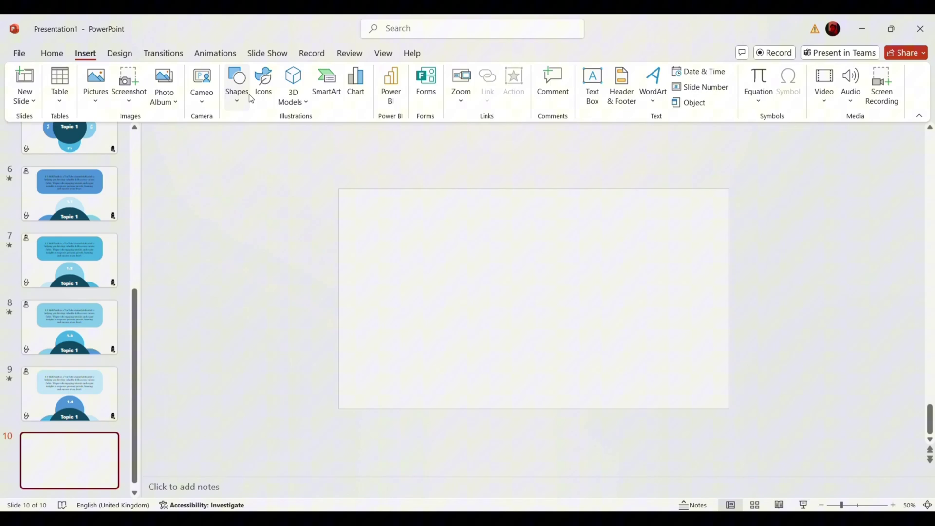
{"action": "left_click", "coordinate": [237, 83]}
{"action": "left_click", "coordinate": [319, 366]}
{"action": "left_click_drag", "start_coordinate": [399, 274], "coordinate": [463, 322]}
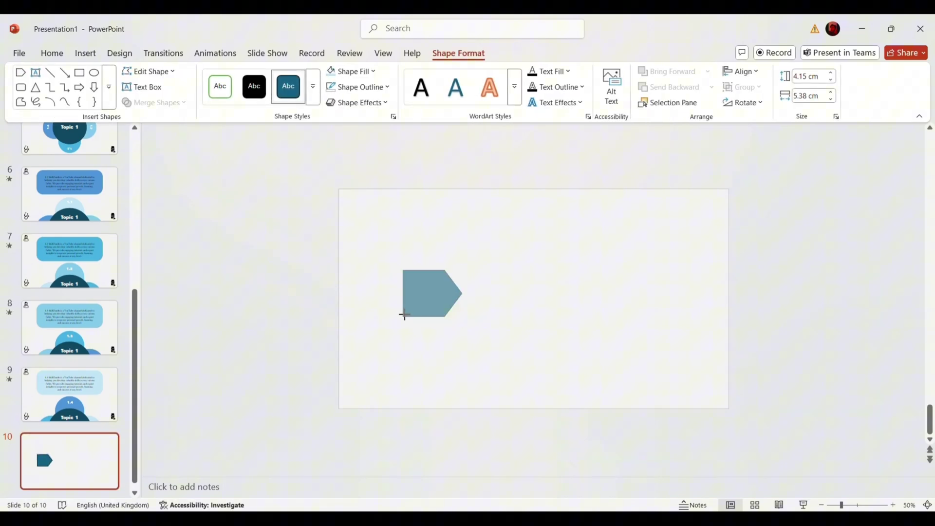
{"action": "left_click", "coordinate": [176, 86]}
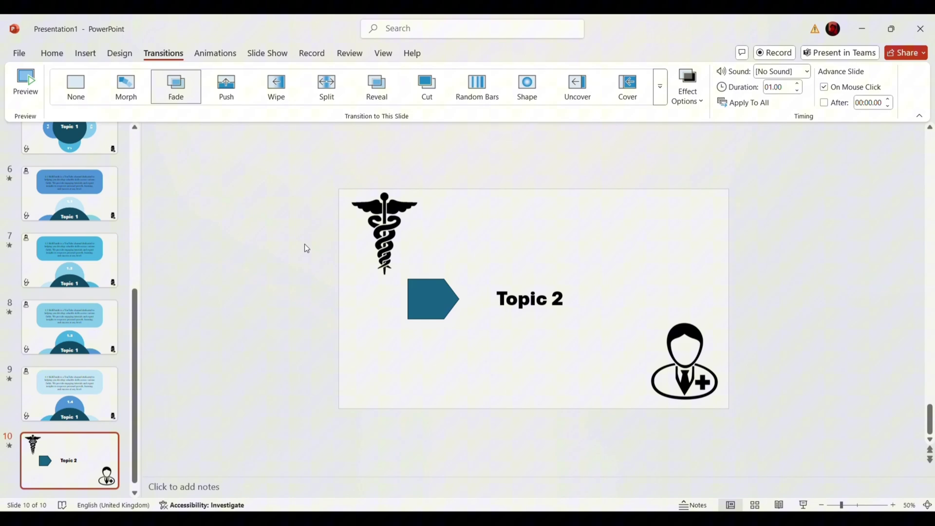
Duplicate slide 10 as slide 11 and give it a Morph transition.
{"action": "right_click", "coordinate": [54, 460]}
{"action": "left_click", "coordinate": [102, 287]}
{"action": "left_click", "coordinate": [126, 87]}
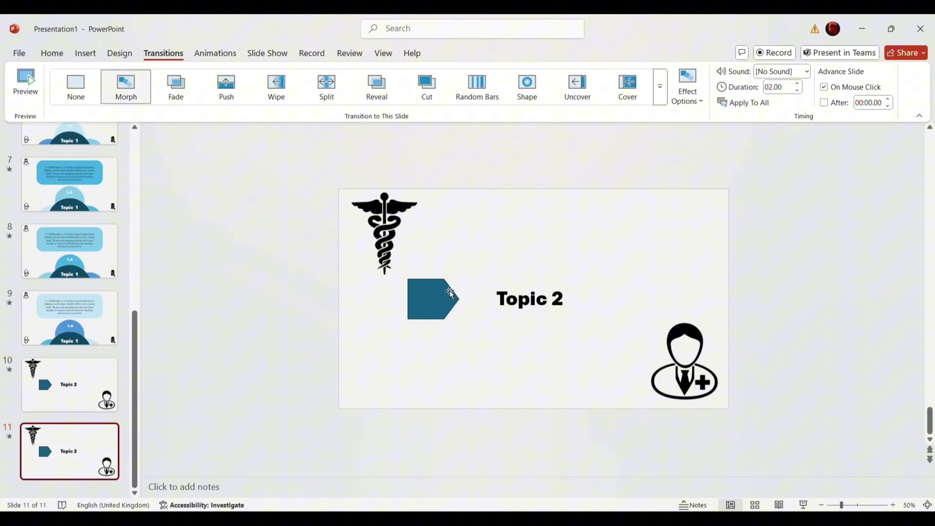
Shrink the caduceus picture and the doctor icon into their corners.
{"action": "left_click", "coordinate": [413, 273]}
{"action": "left_click_drag", "start_coordinate": [413, 274], "coordinate": [393, 241]}
{"action": "left_click", "coordinate": [656, 335]}
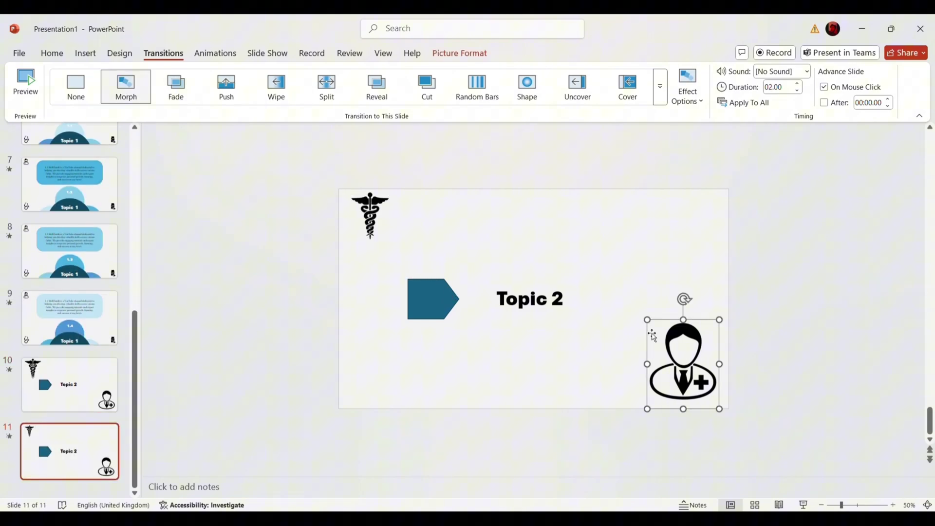
{"action": "left_click_drag", "start_coordinate": [650, 321], "coordinate": [684, 365]}
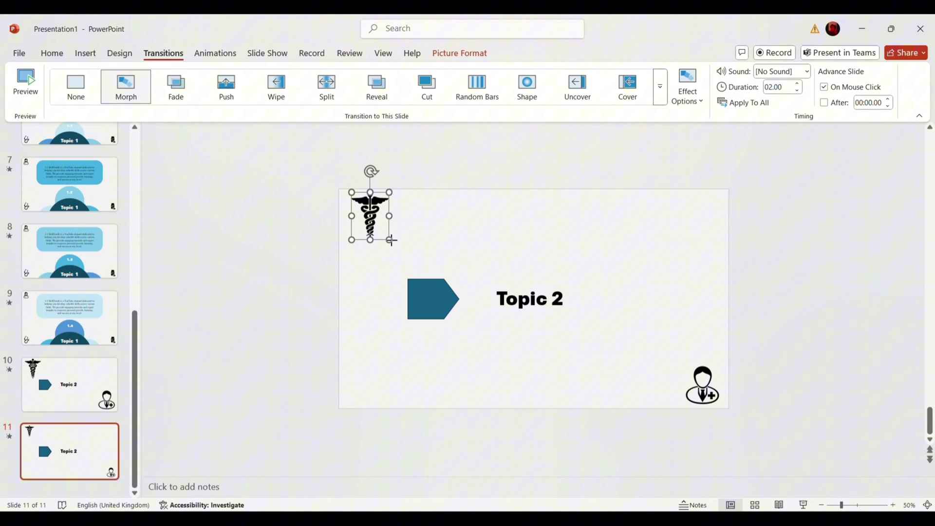
Move the arrow shape and Topic 2 title up top-left and reduce the title's font size.
{"action": "mouse_move", "coordinate": [433, 291]}
{"action": "left_mouse_down"}
{"action": "mouse_move", "coordinate": [427, 221]}
{"action": "mouse_move", "coordinate": [442, 232]}
{"action": "left_mouse_up"}
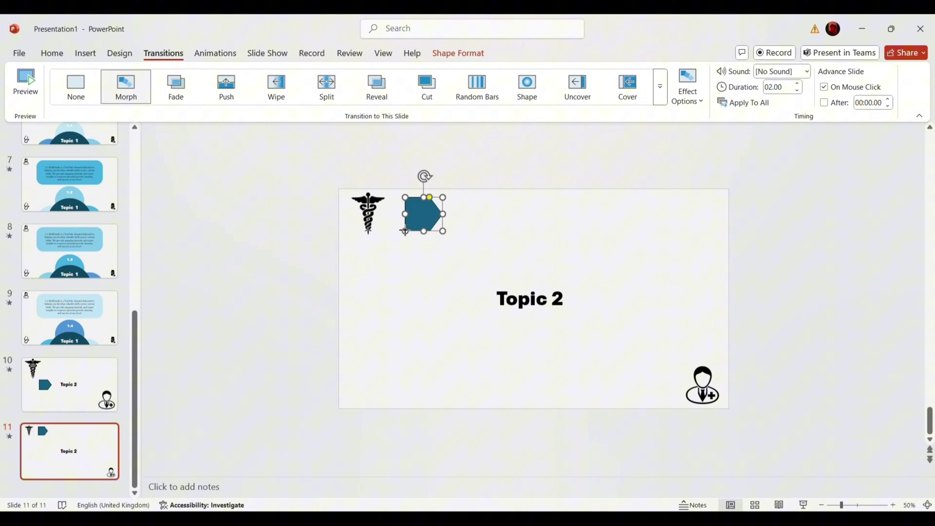
{"action": "left_click_drag", "start_coordinate": [543, 315], "coordinate": [511, 228]}
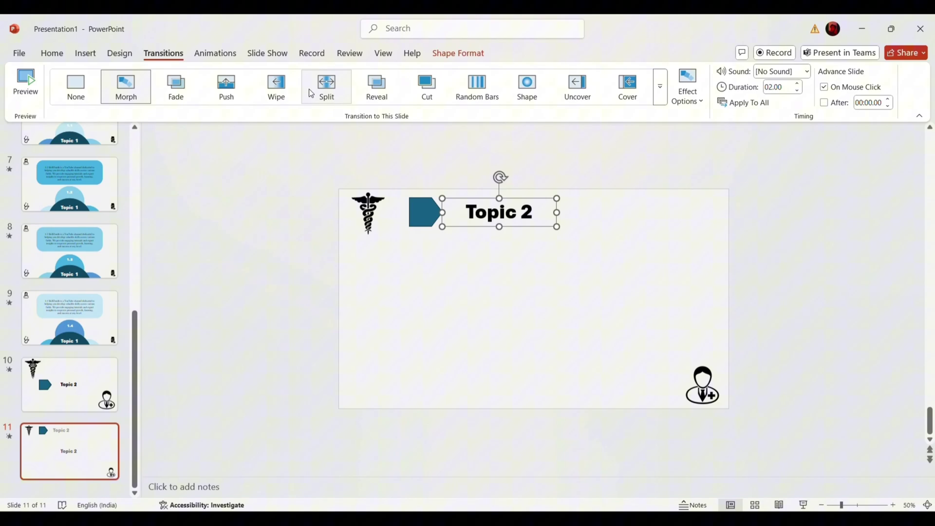
{"action": "left_click", "coordinate": [52, 53]}
{"action": "key", "text": "Return"}
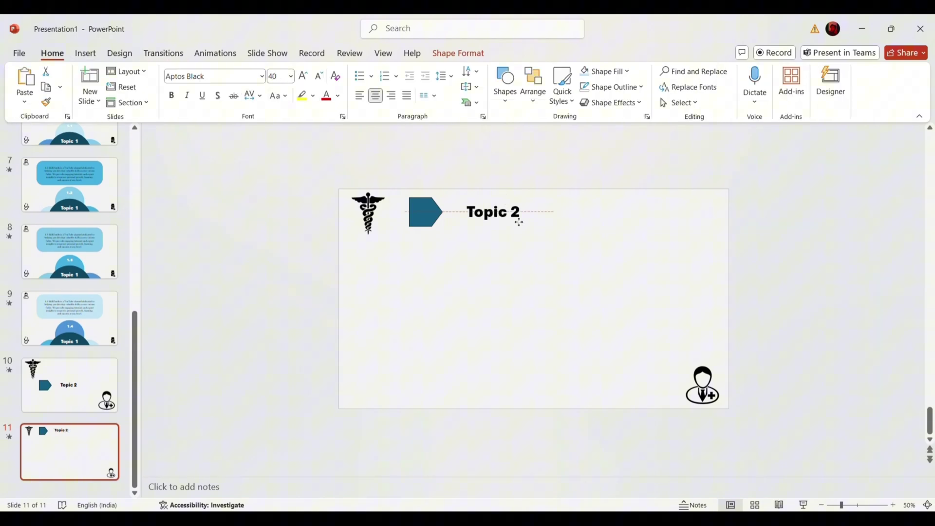
{"action": "left_click", "coordinate": [230, 182]}
{"action": "left_click", "coordinate": [85, 53]}
Draw a block arrow below the title arrow and rotate it to point downward.
{"action": "left_click", "coordinate": [237, 86]}
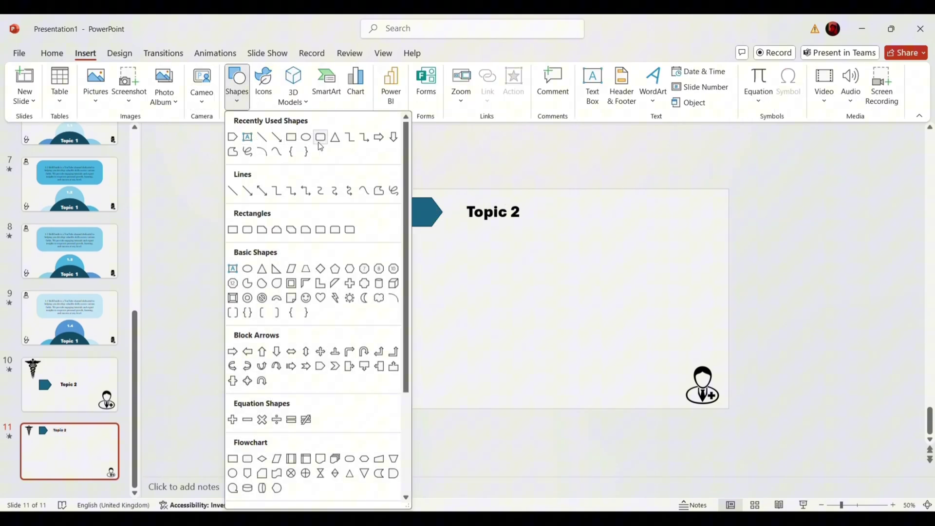
{"action": "left_click", "coordinate": [321, 366]}
{"action": "left_click_drag", "start_coordinate": [473, 270], "coordinate": [444, 259]}
{"action": "left_click", "coordinate": [732, 103]}
{"action": "left_click", "coordinate": [759, 121]}
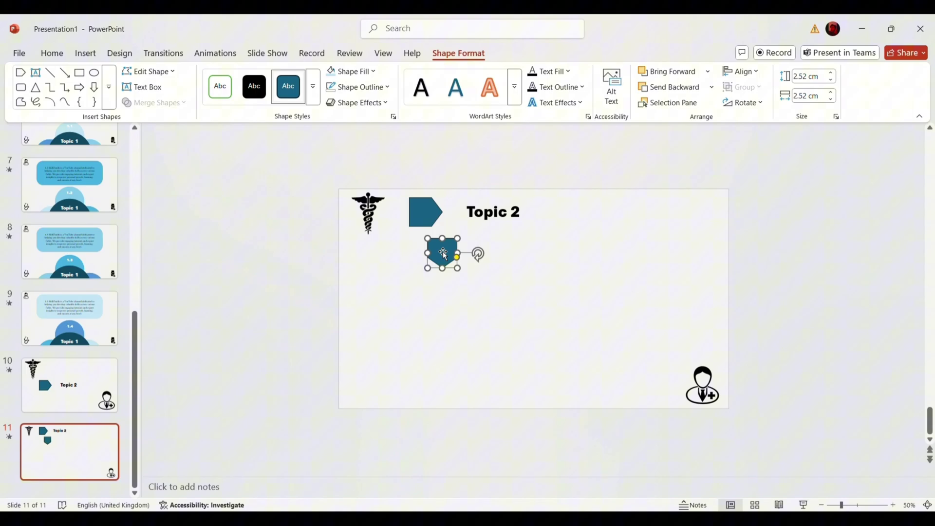
{"action": "key", "text": "Escape"}
Draw a downward chevron below it and duplicate it into an aligned column of six.
{"action": "left_click", "coordinate": [85, 52]}
{"action": "left_click", "coordinate": [235, 82]}
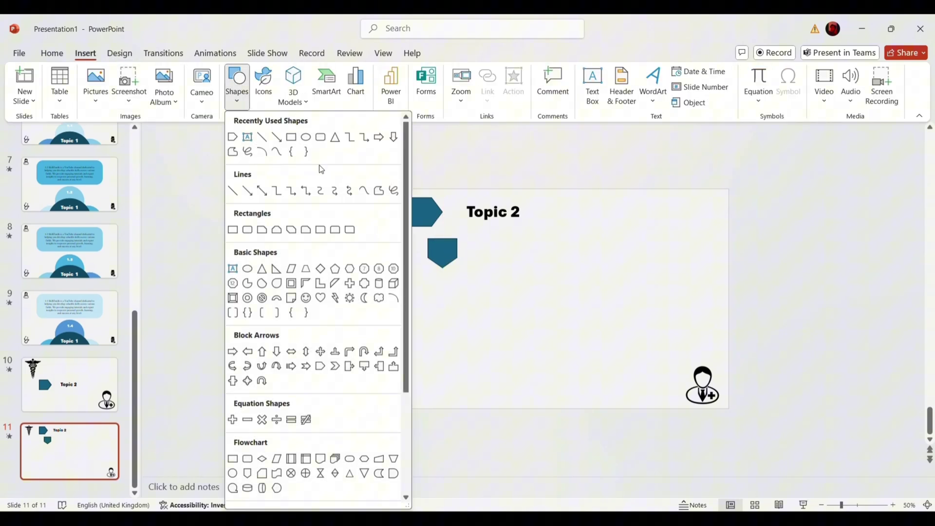
{"action": "left_click", "coordinate": [321, 365]}
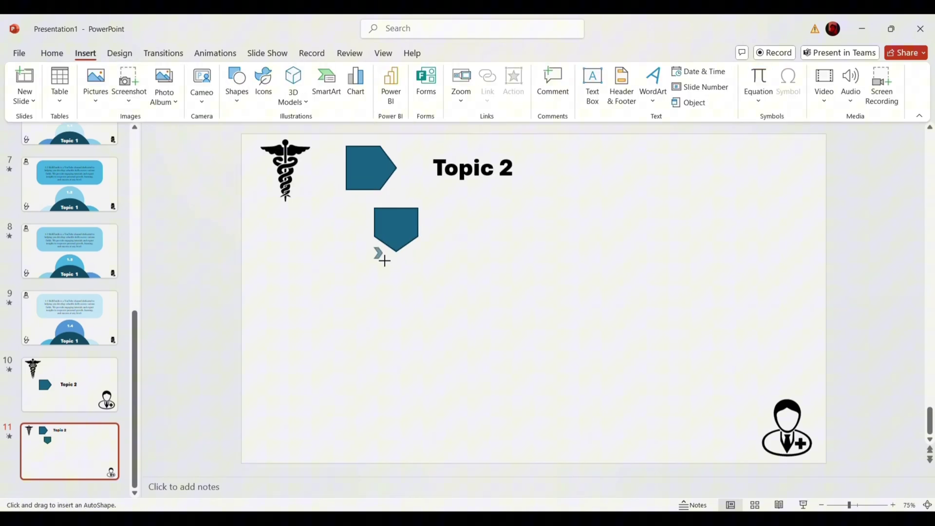
{"action": "mouse_move", "coordinate": [383, 260]}
{"action": "left_mouse_down"}
{"action": "mouse_move", "coordinate": [442, 287]}
{"action": "mouse_move", "coordinate": [396, 292]}
{"action": "mouse_move", "coordinate": [394, 305]}
{"action": "left_mouse_up"}
{"action": "left_click", "coordinate": [741, 103]}
{"action": "left_click", "coordinate": [782, 117]}
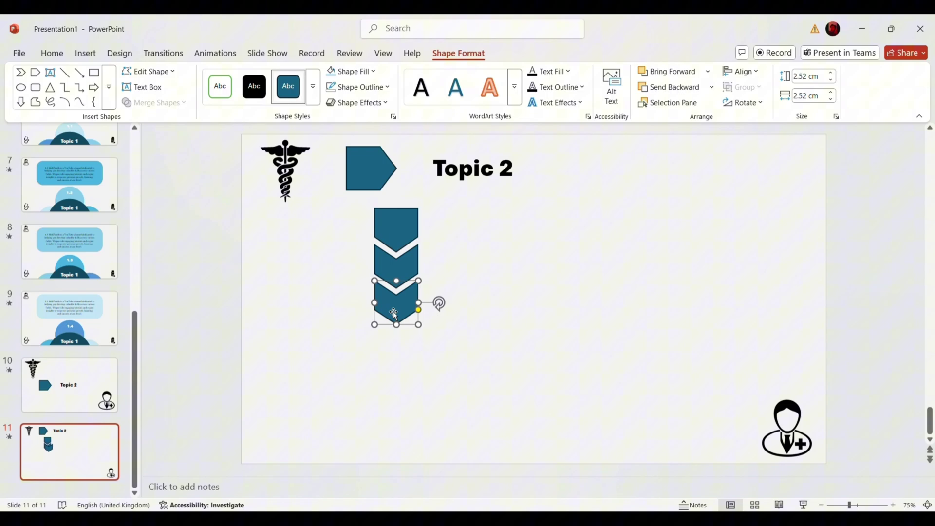
{"action": "key", "text": "ctrl+d"}
{"action": "key", "text": "ctrl+d"}
{"action": "key", "text": "ctrl+d"}
{"action": "left_click", "coordinate": [455, 202]}
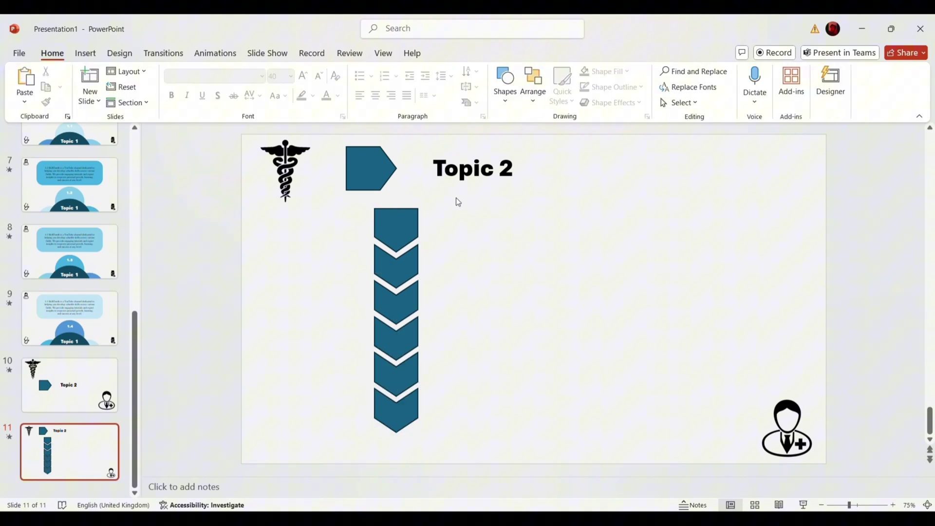
{"action": "left_click_drag", "start_coordinate": [456, 202], "coordinate": [339, 442]}
{"action": "key", "text": "Left"}
{"action": "key", "text": "Left"}
{"action": "key", "text": "Right"}
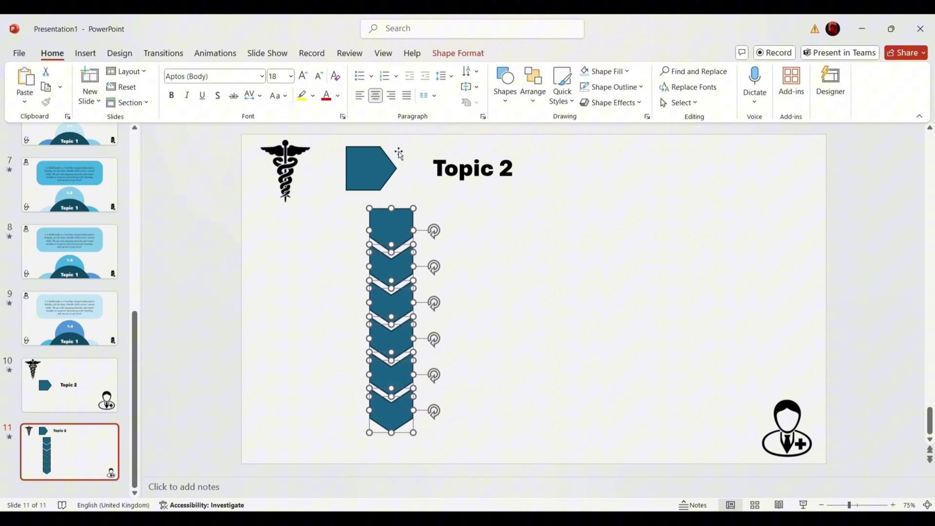
Fill the six chevrons bright blue with no outline.
{"action": "left_click", "coordinate": [458, 52]}
{"action": "left_click", "coordinate": [353, 71]}
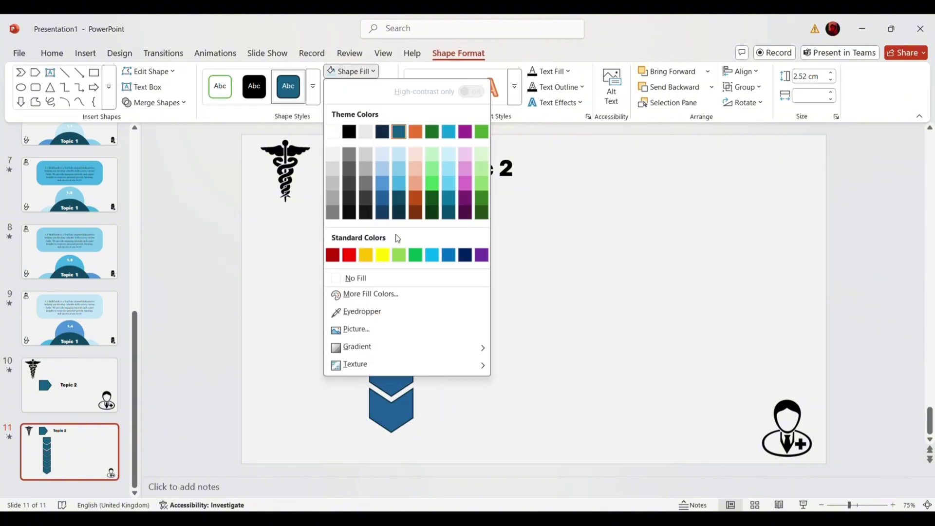
{"action": "left_click", "coordinate": [385, 199]}
{"action": "left_click", "coordinate": [360, 88]}
{"action": "left_click", "coordinate": [358, 292]}
Remove the pentagon arrow's outline and fill it dark teal.
{"action": "left_click", "coordinate": [358, 168]}
{"action": "left_click", "coordinate": [360, 88]}
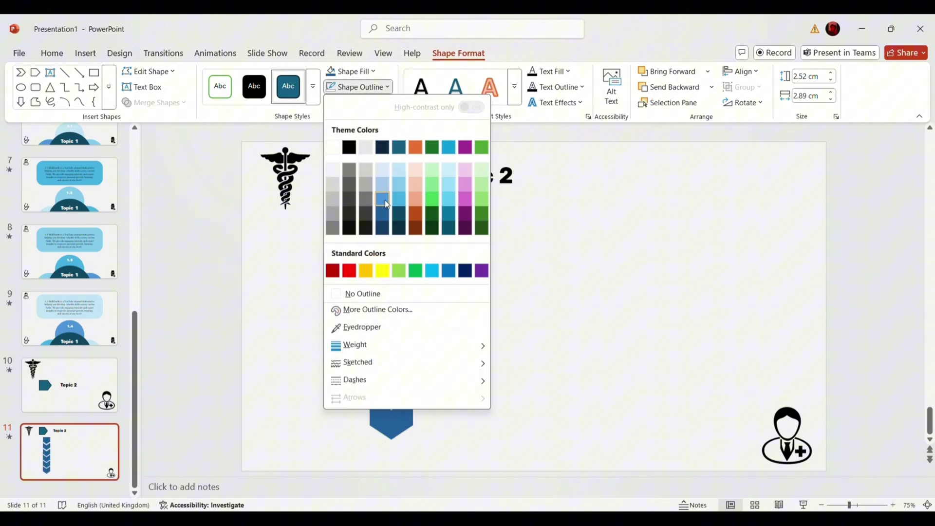
{"action": "left_click", "coordinate": [359, 292]}
{"action": "left_click", "coordinate": [353, 71]}
{"action": "left_click", "coordinate": [446, 202]}
{"action": "left_click", "coordinate": [446, 253]}
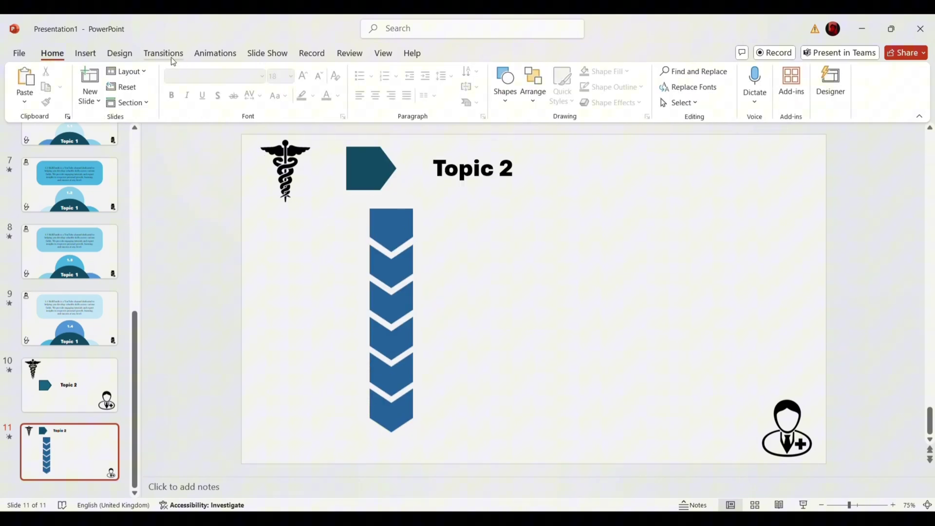
{"action": "left_click", "coordinate": [85, 53]}
{"action": "left_click", "coordinate": [236, 85]}
Draw a rounded rectangle, turn it horizontal and shape it into a long thin bar on the top chevron row.
{"action": "left_click", "coordinate": [335, 232]}
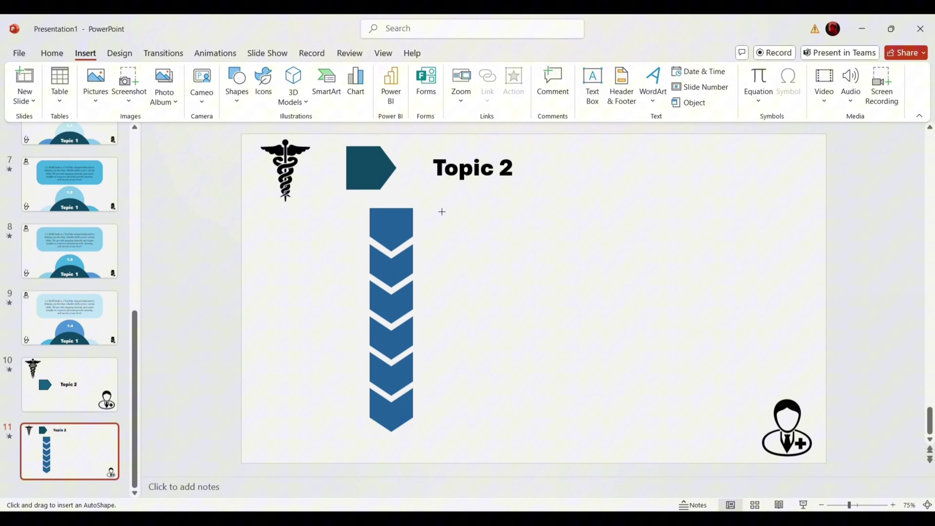
{"action": "mouse_move", "coordinate": [442, 210]}
{"action": "left_mouse_down"}
{"action": "mouse_move", "coordinate": [486, 420]}
{"action": "mouse_move", "coordinate": [478, 416]}
{"action": "left_mouse_up"}
{"action": "left_click", "coordinate": [745, 103]}
{"action": "left_click", "coordinate": [767, 121]}
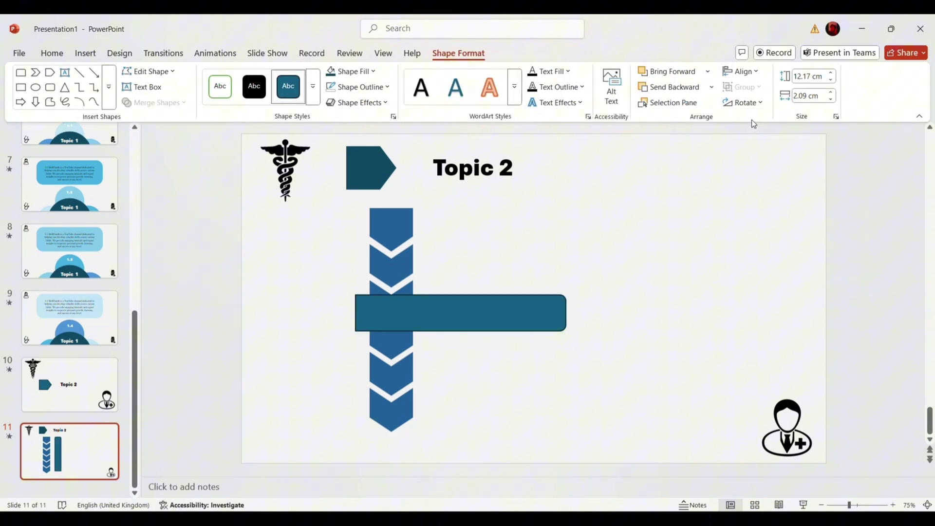
{"action": "left_click_drag", "start_coordinate": [504, 315], "coordinate": [549, 230]}
{"action": "left_click_drag", "start_coordinate": [611, 228], "coordinate": [626, 224]}
{"action": "left_click_drag", "start_coordinate": [698, 229], "coordinate": [709, 230]}
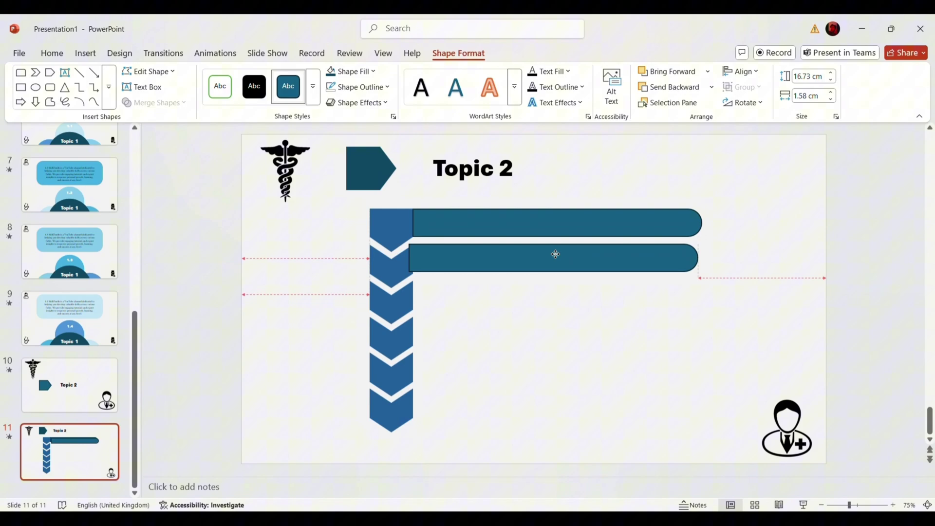
Copy the bar down to make six rows, removing the extra seventh copy.
{"action": "left_click_drag", "start_coordinate": [569, 242], "coordinate": [558, 255]}
{"action": "key", "text": "ctrl+d"}
{"action": "key", "text": "ctrl+d"}
{"action": "key", "text": "ctrl+d"}
{"action": "key", "text": "ctrl+d"}
{"action": "key", "text": "ctrl+d"}
{"action": "key", "text": "ctrl+z"}
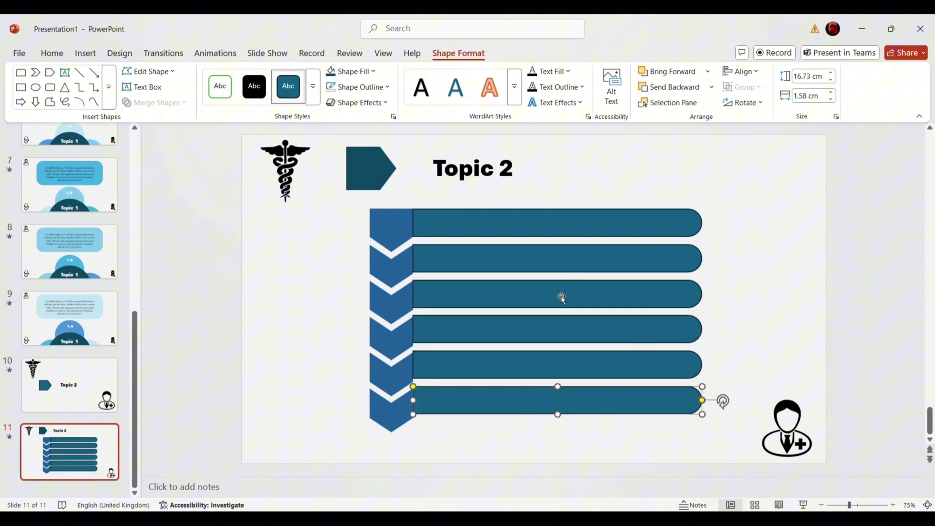
{"action": "mouse_move", "coordinate": [561, 296]}
{"action": "left_mouse_down"}
{"action": "mouse_move", "coordinate": [538, 328]}
{"action": "mouse_move", "coordinate": [539, 399]}
{"action": "left_mouse_up"}
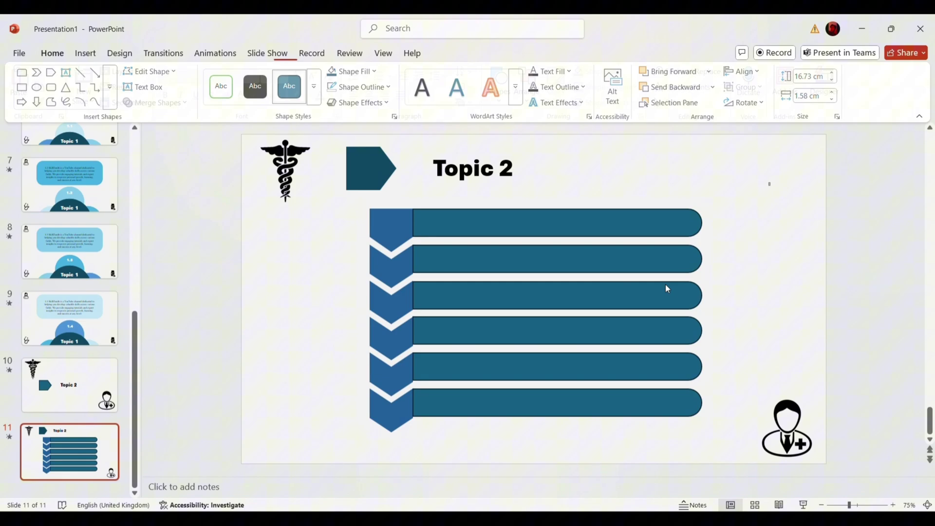
{"action": "left_click_drag", "start_coordinate": [770, 181], "coordinate": [399, 444]}
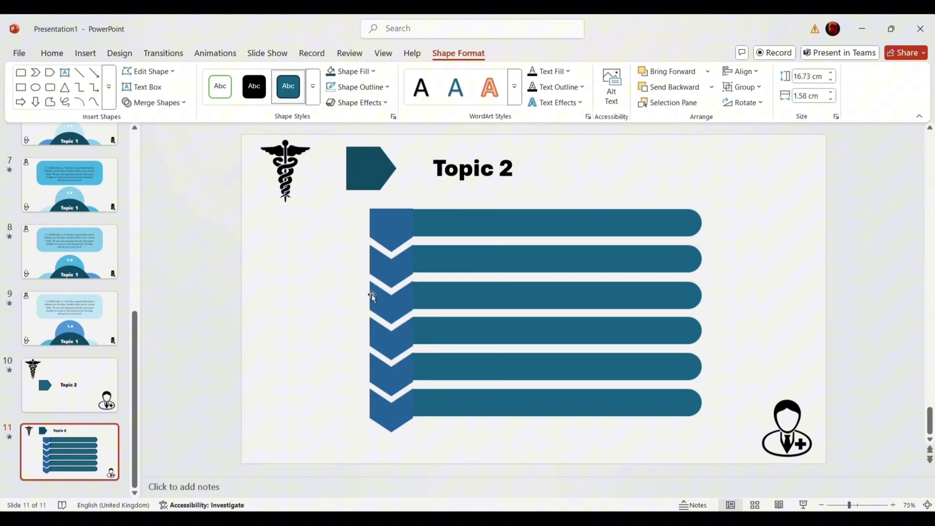
Fill the six bars Dark Teal, Accent 1, Lighter 80%.
{"action": "left_click", "coordinate": [353, 70]}
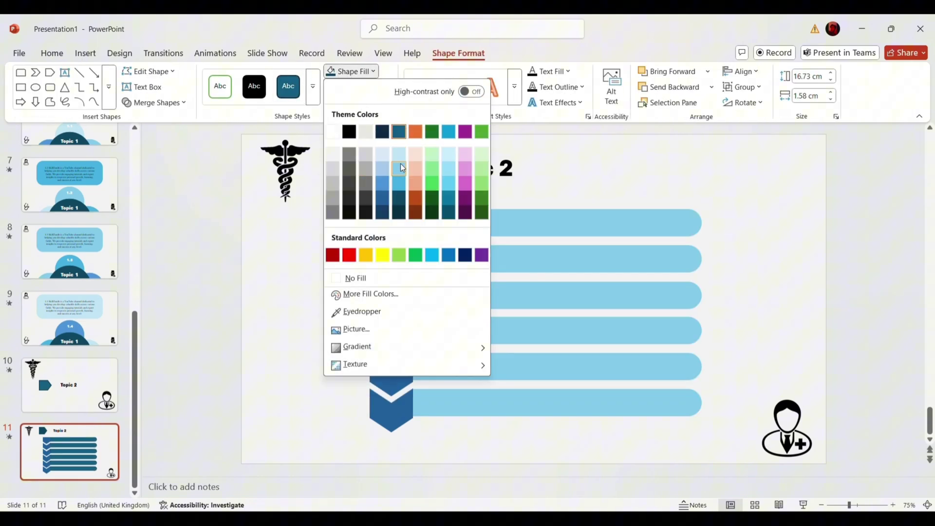
{"action": "left_click", "coordinate": [400, 165]}
{"action": "left_click", "coordinate": [573, 188]}
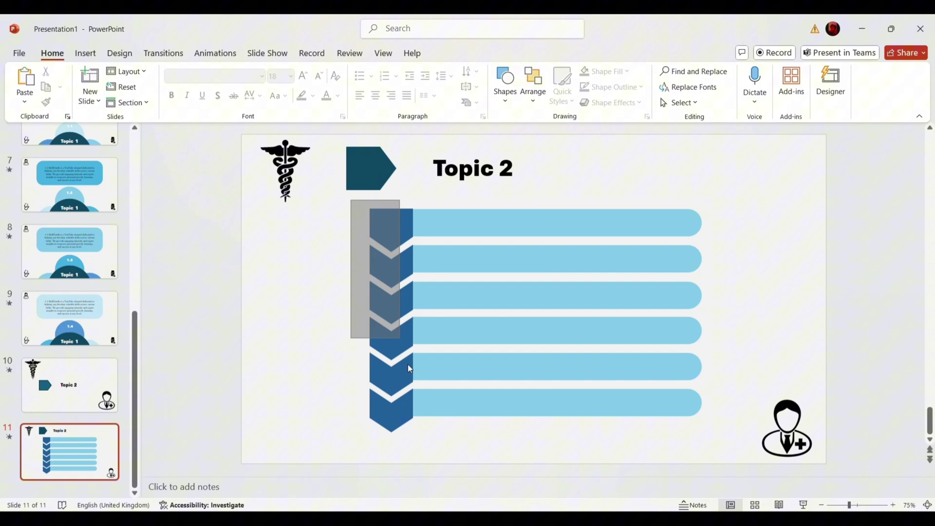
Give the six chevrons a Float In entrance set to Float Down.
{"action": "left_click_drag", "start_coordinate": [347, 192], "coordinate": [439, 456]}
{"action": "left_click", "coordinate": [206, 55]}
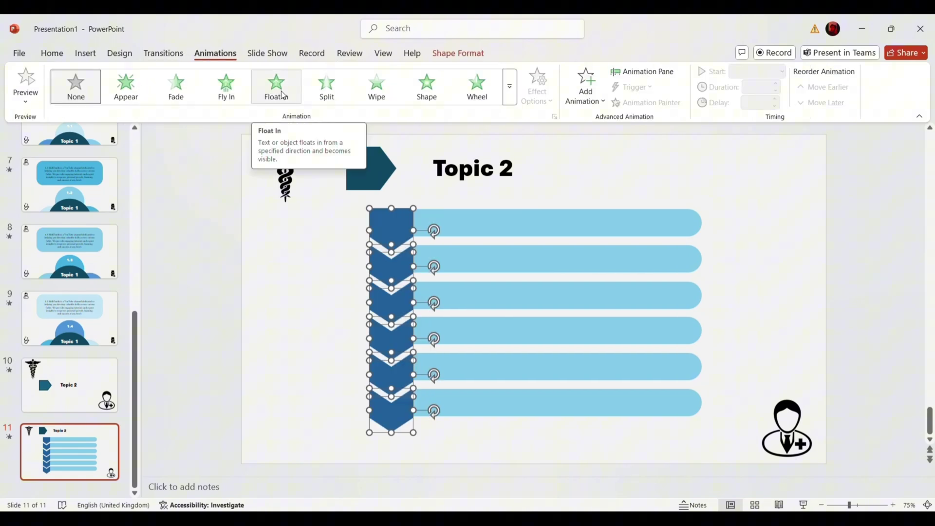
{"action": "left_click", "coordinate": [276, 86]}
{"action": "left_click", "coordinate": [537, 92]}
{"action": "left_click", "coordinate": [564, 170]}
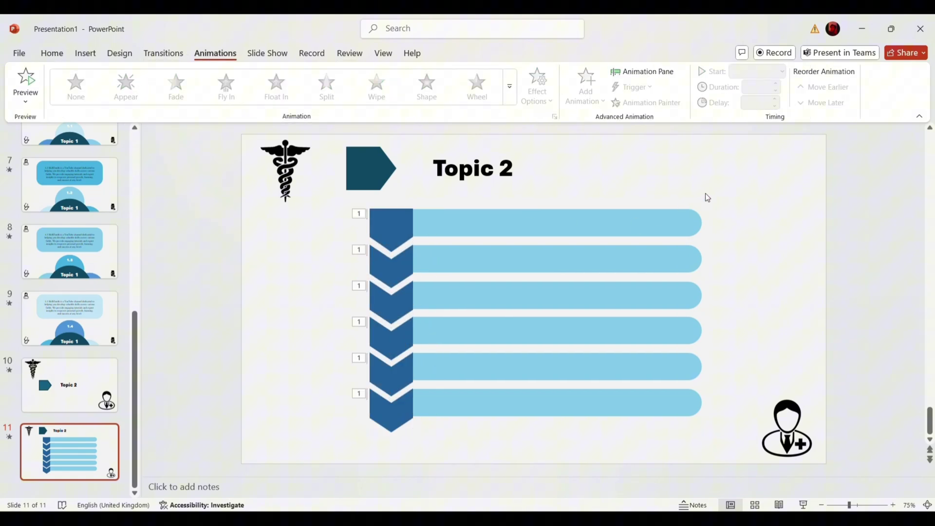
Give the six bars a Wipe entrance from the left.
{"action": "left_click_drag", "start_coordinate": [744, 179], "coordinate": [406, 449]}
{"action": "left_click", "coordinate": [380, 98]}
{"action": "left_click", "coordinate": [537, 91]}
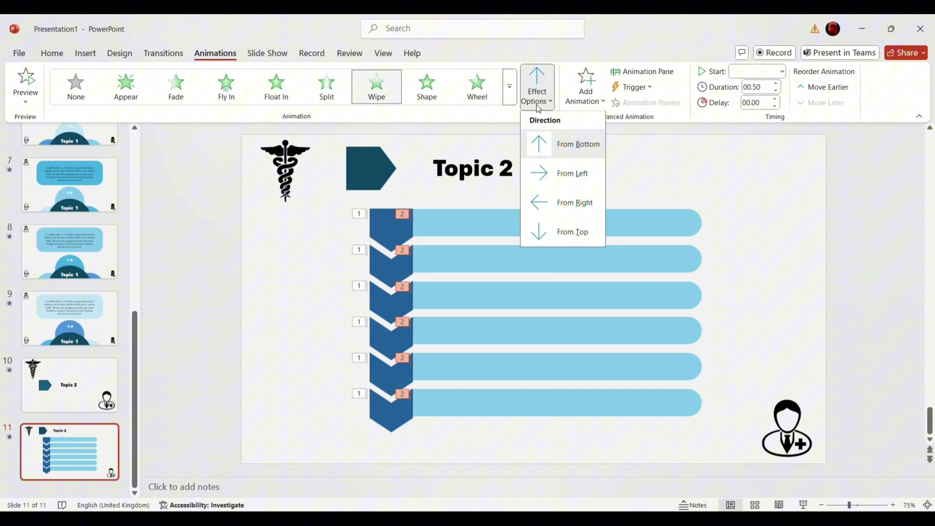
{"action": "left_click", "coordinate": [562, 169]}
Give the Topic 2.1–2.6 labels an Appear entrance.
{"action": "left_click_drag", "start_coordinate": [328, 199], "coordinate": [444, 454]}
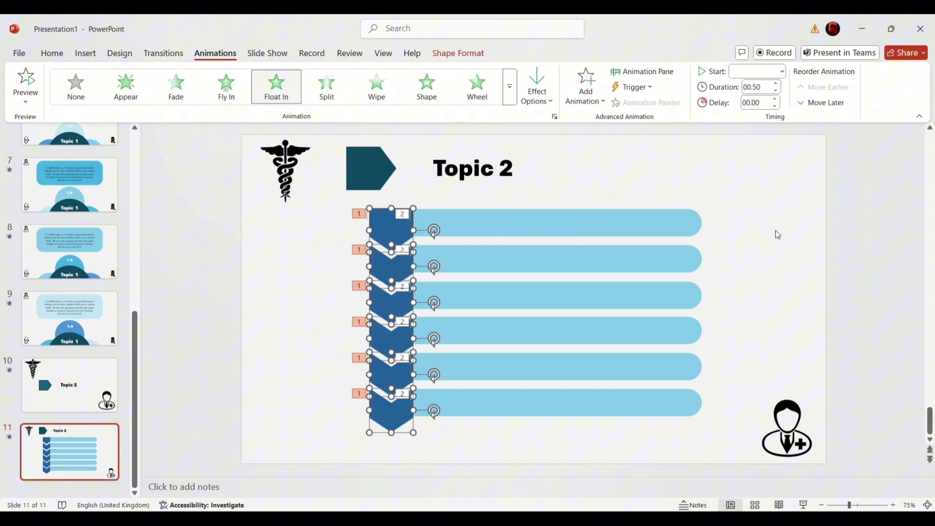
{"action": "left_click", "coordinate": [215, 53]}
{"action": "left_click", "coordinate": [126, 86]}
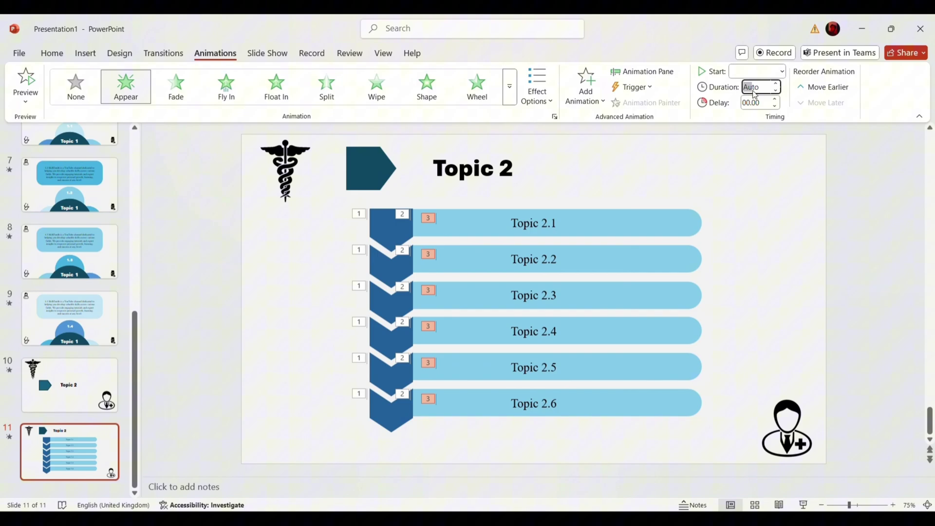
{"action": "left_click", "coordinate": [780, 257]}
{"action": "left_click", "coordinate": [359, 213]}
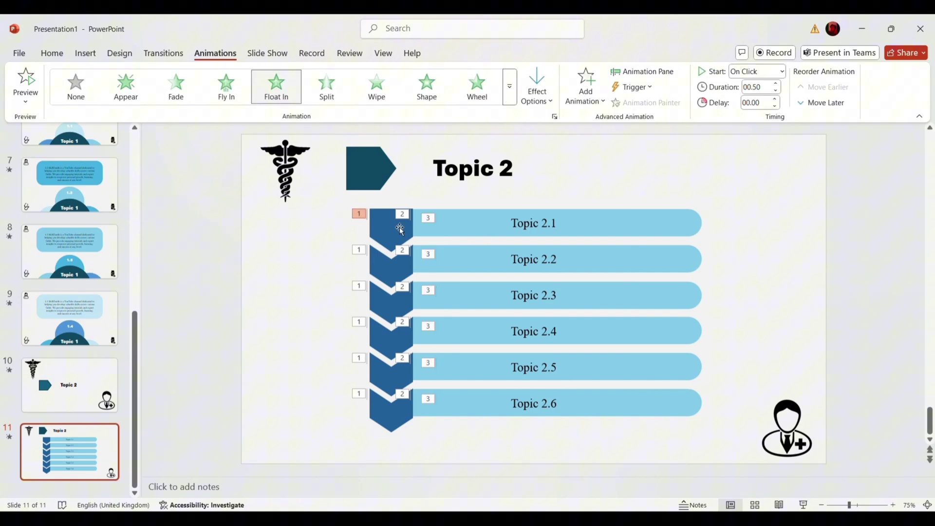
In the Animation Pane, start the chevrons, bars and Topic 2.1 text With Previous.
{"action": "left_click", "coordinate": [628, 72]}
{"action": "left_click", "coordinate": [760, 71]}
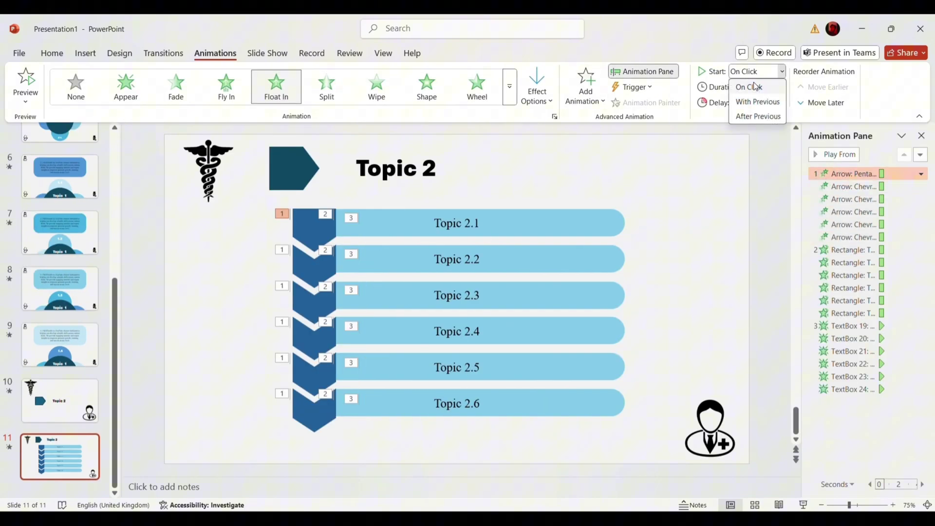
{"action": "left_click", "coordinate": [757, 98]}
{"action": "left_click", "coordinate": [832, 249]}
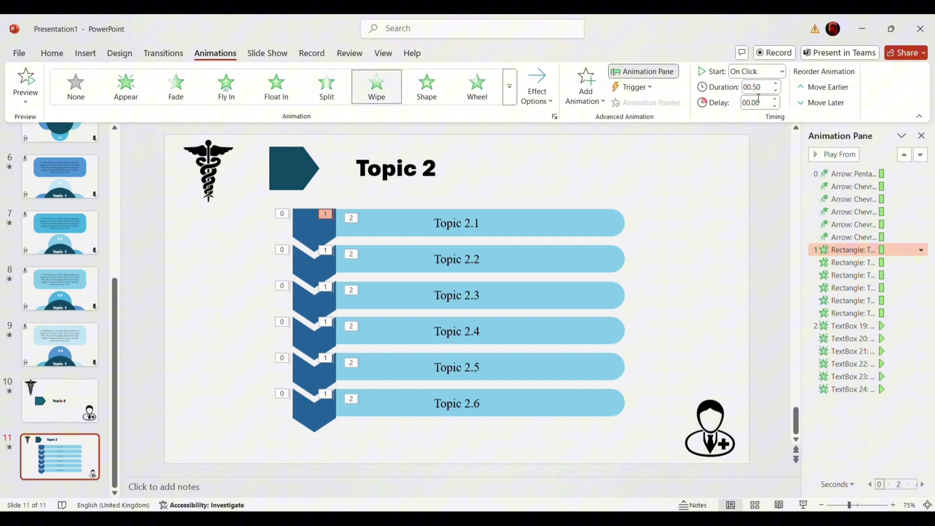
{"action": "left_click", "coordinate": [780, 71]}
{"action": "left_click", "coordinate": [760, 114]}
{"action": "left_click", "coordinate": [832, 321]}
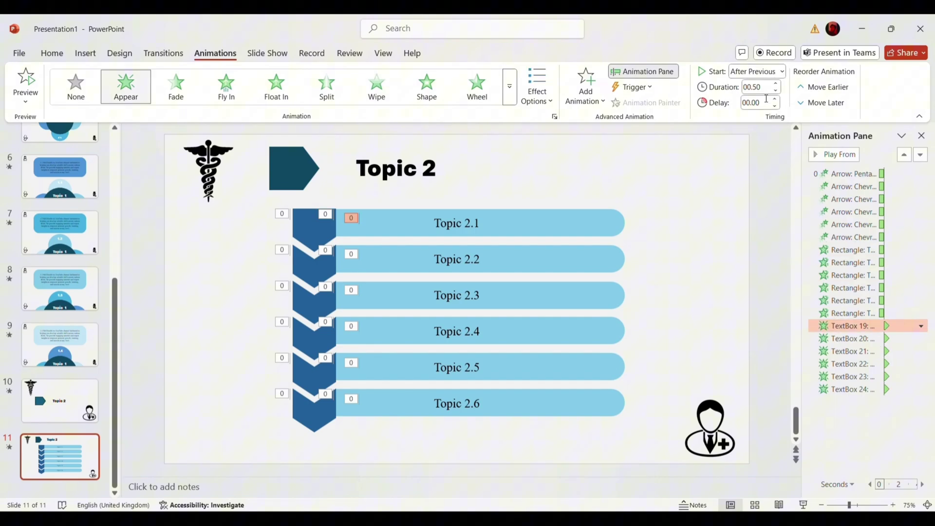
{"action": "left_click", "coordinate": [780, 70]}
{"action": "left_click", "coordinate": [759, 101]}
Reorder the Topic 2.1 and 2.2 bar and text animations under their chevrons.
{"action": "left_click", "coordinate": [865, 175]}
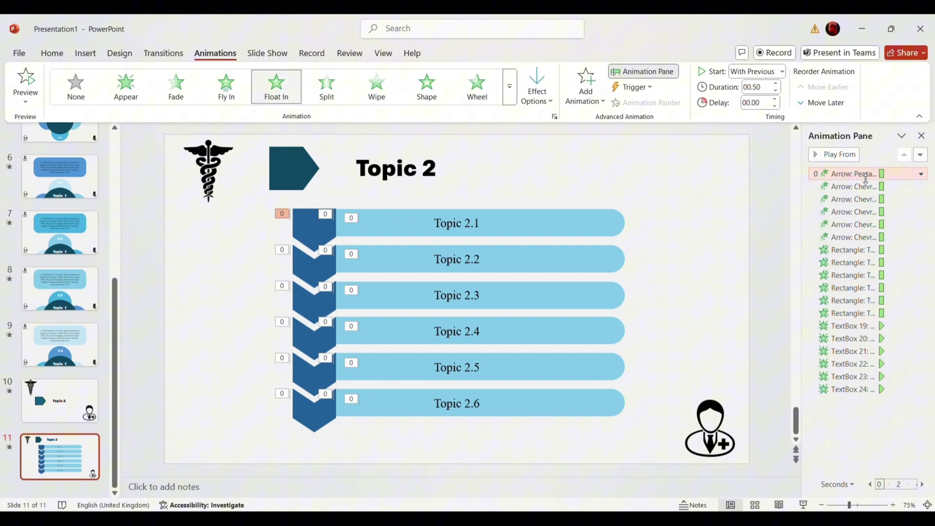
{"action": "left_click", "coordinate": [335, 213]}
{"action": "left_click", "coordinate": [597, 224]}
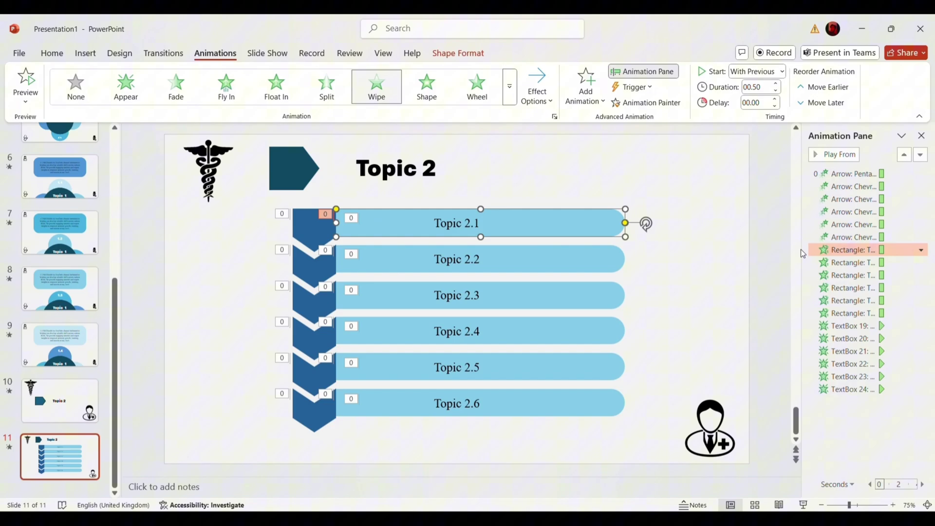
{"action": "left_click_drag", "start_coordinate": [837, 241], "coordinate": [840, 181]}
{"action": "left_click_drag", "start_coordinate": [853, 326], "coordinate": [836, 194]}
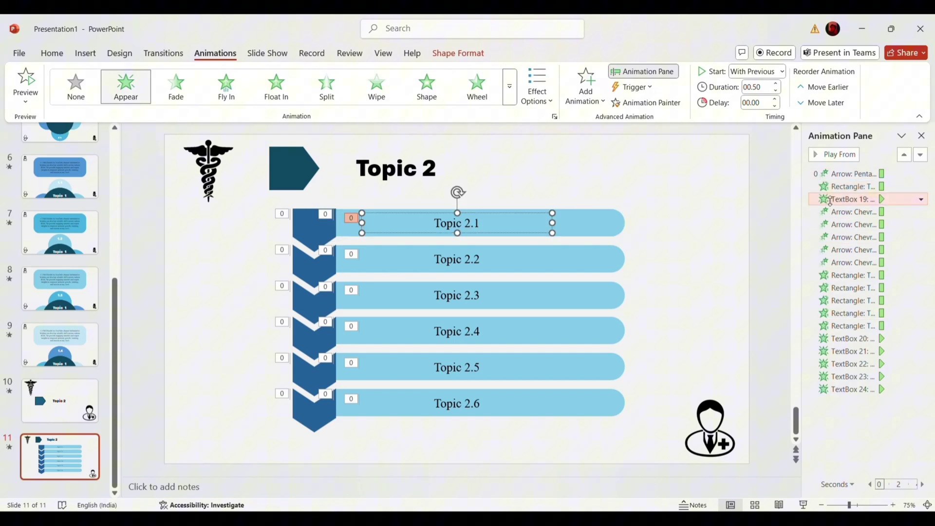
{"action": "left_click", "coordinate": [852, 212]}
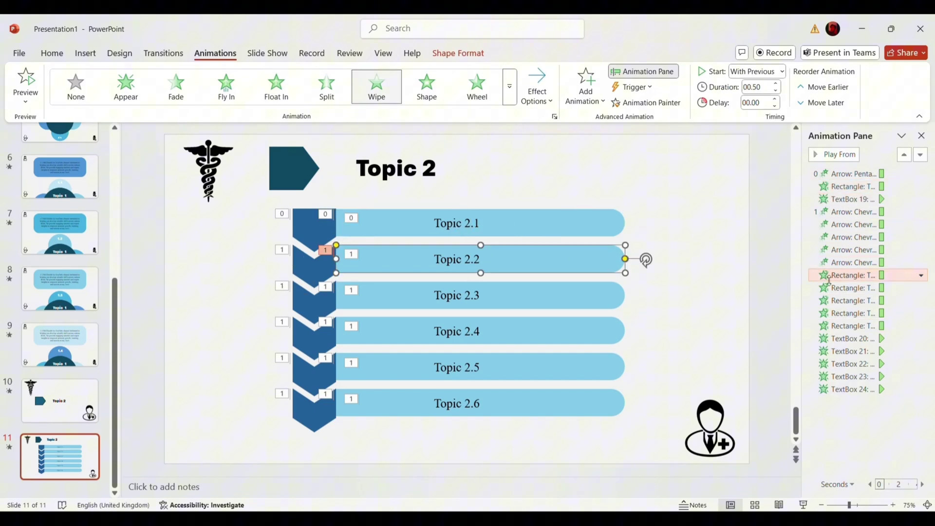
{"action": "left_click_drag", "start_coordinate": [827, 279], "coordinate": [827, 226]}
{"action": "left_click", "coordinate": [851, 338]}
{"action": "left_click_drag", "start_coordinate": [828, 338], "coordinate": [828, 237]}
Start the Topic 2.3 chevron On Click and group its bar and text beneath it.
{"action": "left_click", "coordinate": [850, 249]}
{"action": "left_click", "coordinate": [780, 71]}
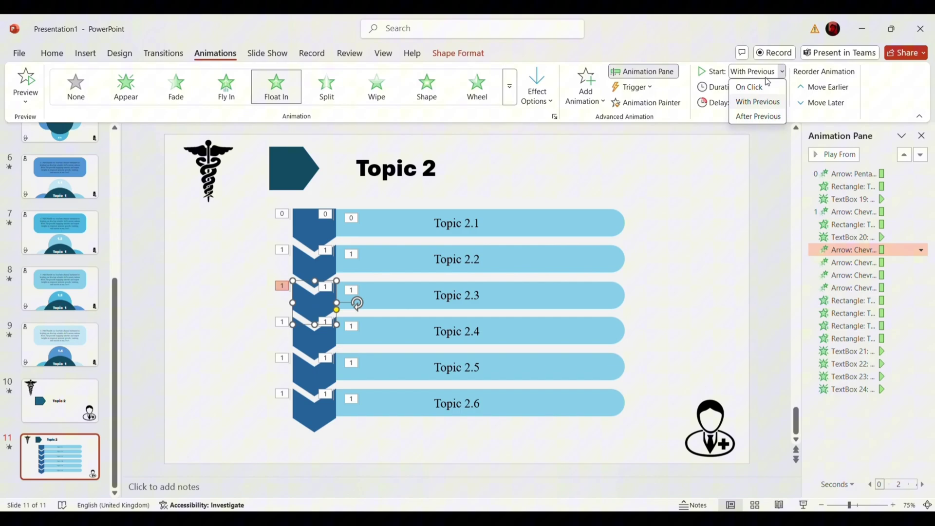
{"action": "left_click", "coordinate": [763, 86]}
{"action": "left_click", "coordinate": [851, 299]}
{"action": "left_click_drag", "start_coordinate": [851, 299], "coordinate": [851, 263]}
{"action": "left_click_drag", "start_coordinate": [851, 351], "coordinate": [835, 275]}
Start the Topic 2.4 chevron On Click and group its bar and text beneath it.
{"action": "left_click", "coordinate": [852, 287]}
{"action": "left_click", "coordinate": [780, 71]}
{"action": "left_click", "coordinate": [760, 84]}
{"action": "mouse_move", "coordinate": [563, 336]}
{"action": "left_mouse_down"}
{"action": "mouse_move", "coordinate": [817, 314]}
{"action": "mouse_move", "coordinate": [818, 295]}
{"action": "left_mouse_up"}
{"action": "left_click_drag", "start_coordinate": [851, 363], "coordinate": [840, 312]}
Order the last chevron after the Topic 2.5 text with a Float In starting On Click.
{"action": "left_click", "coordinate": [851, 326]}
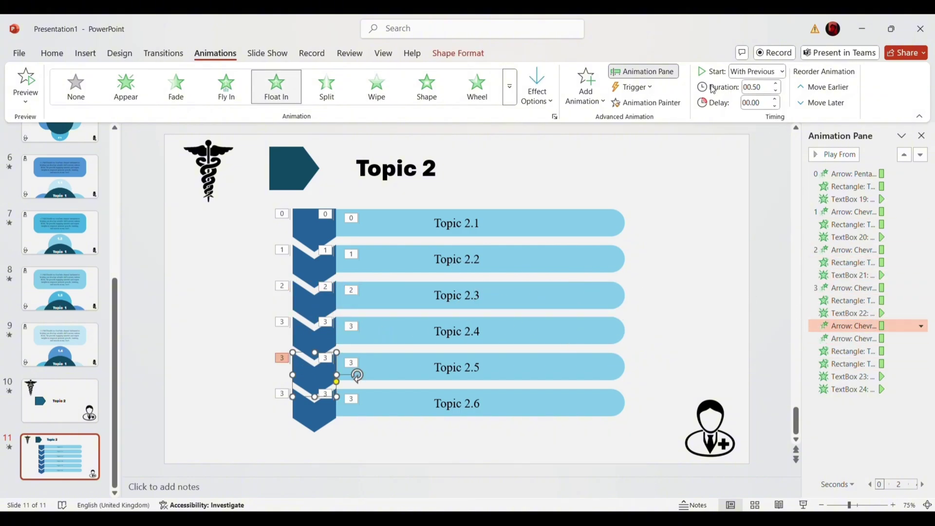
{"action": "double_click", "coordinate": [852, 351]}
{"action": "key", "text": "Escape"}
{"action": "left_click_drag", "start_coordinate": [849, 339], "coordinate": [841, 368]}
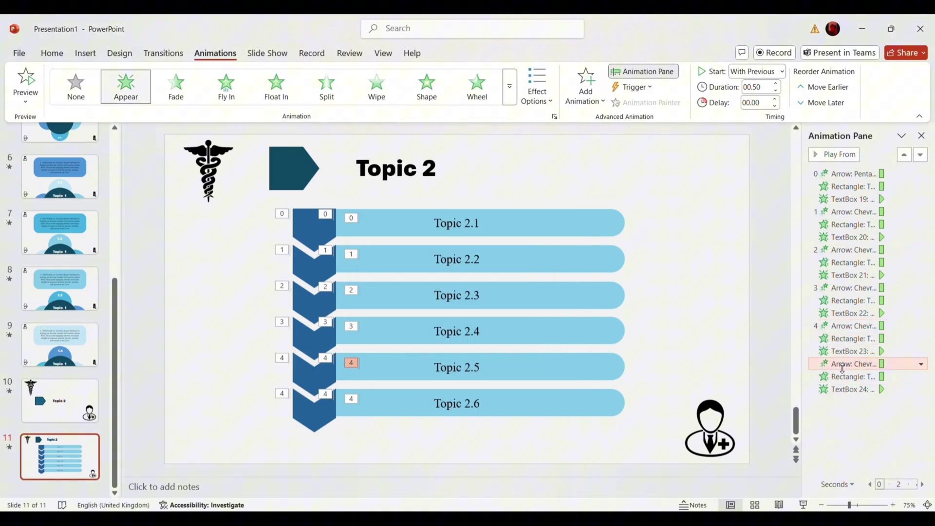
{"action": "left_click", "coordinate": [276, 87]}
{"action": "left_click", "coordinate": [756, 71]}
Preview the slide's animation sequence and close the Animation Pane.
{"action": "left_click", "coordinate": [25, 82]}
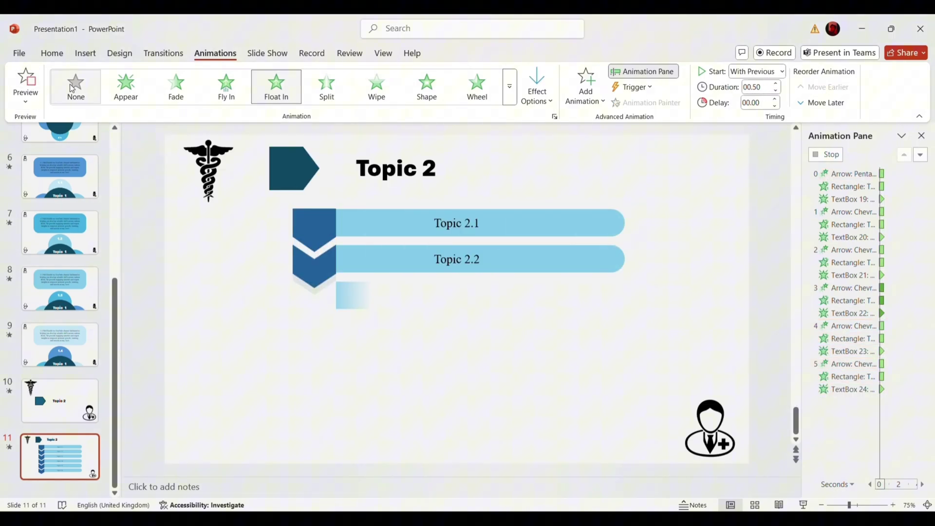
{"action": "left_click", "coordinate": [244, 250]}
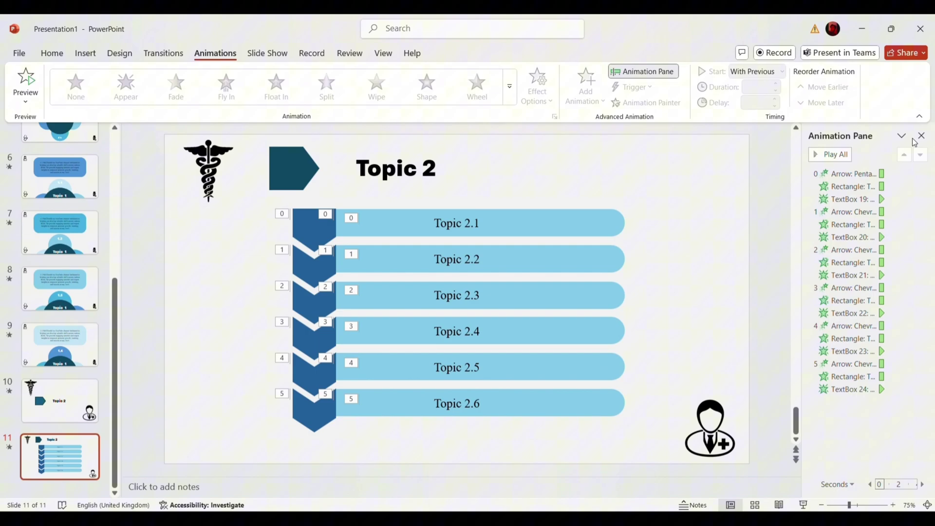
{"action": "left_click", "coordinate": [921, 136]}
Insert a new blank slide 12 and tint its background light lavender.
{"action": "left_click", "coordinate": [52, 53]}
{"action": "key", "text": "ctrl+m"}
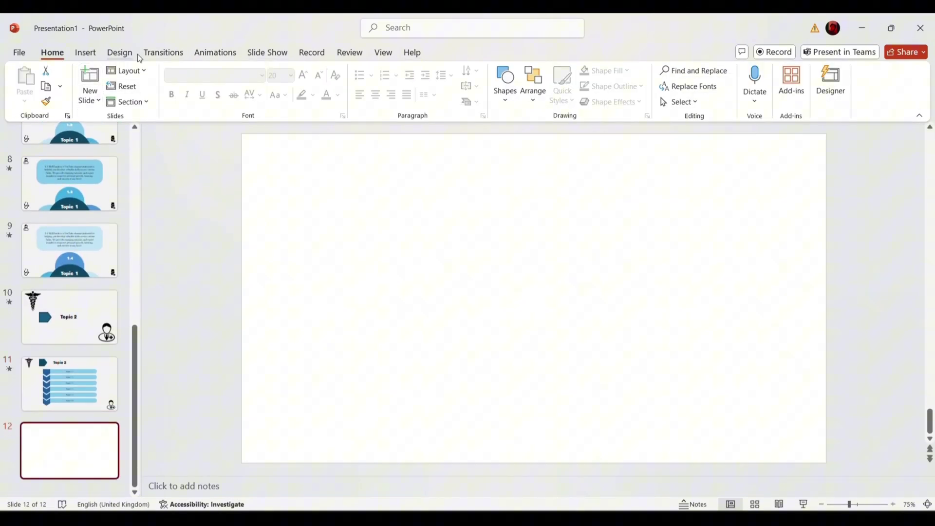
{"action": "left_click", "coordinate": [119, 53]}
{"action": "left_click", "coordinate": [792, 86]}
{"action": "left_click", "coordinate": [903, 281]}
{"action": "left_click", "coordinate": [918, 126]}
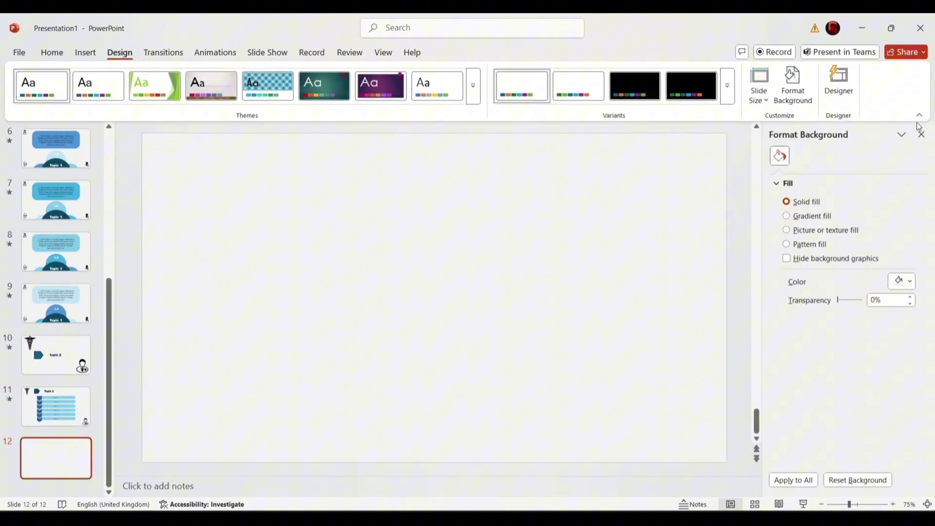
Draw a rounded rectangle on the left and size it 12 cm tall by 7.5 cm wide.
{"action": "left_click", "coordinate": [85, 53]}
{"action": "left_click", "coordinate": [236, 80]}
{"action": "left_click", "coordinate": [230, 226]}
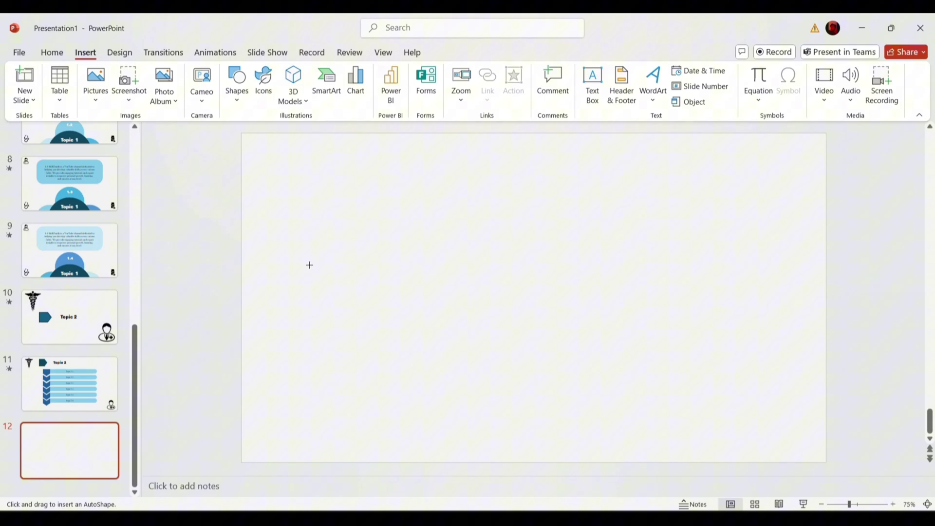
{"action": "left_click_drag", "start_coordinate": [269, 288], "coordinate": [400, 414]}
{"action": "right_click", "coordinate": [317, 380]}
{"action": "left_click", "coordinate": [365, 458]}
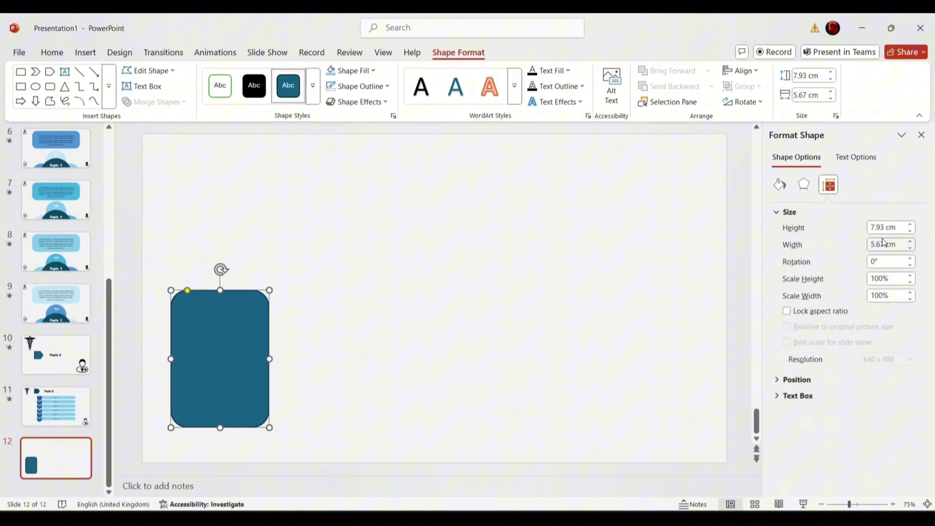
{"action": "type", "text": "7"}
{"action": "key", "text": "Return"}
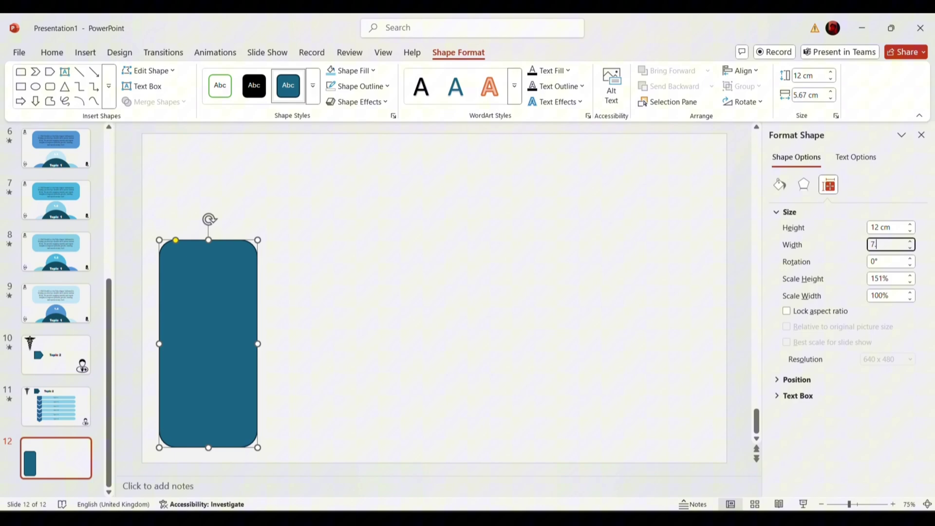
{"action": "type", "text": ".5"}
{"action": "key", "text": "Return"}
Duplicate the card to four evenly spaced across the slide and select them all.
{"action": "mouse_move", "coordinate": [211, 311]}
{"action": "left_mouse_down"}
{"action": "mouse_move", "coordinate": [216, 322]}
{"action": "mouse_move", "coordinate": [361, 316]}
{"action": "left_mouse_up"}
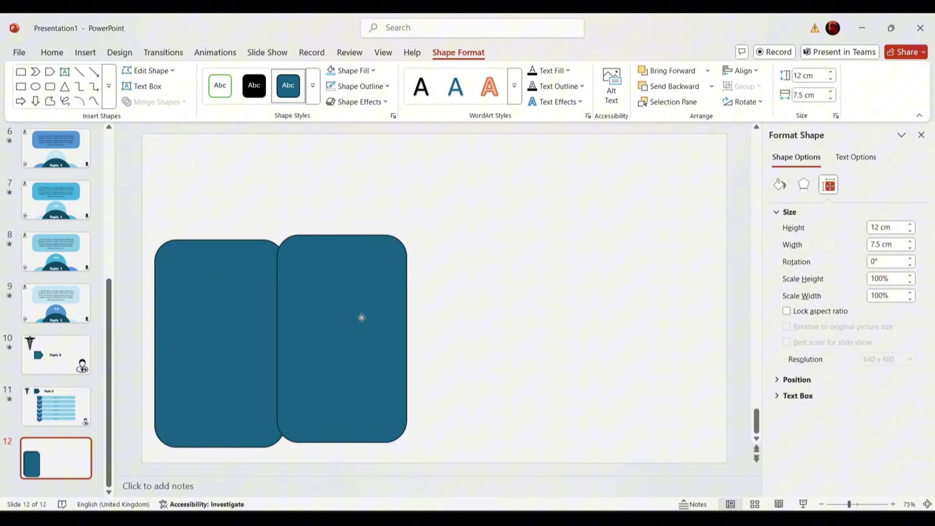
{"action": "key", "text": "ctrl+d"}
{"action": "key", "text": "ctrl+d"}
{"action": "left_click_drag", "start_coordinate": [544, 345], "coordinate": [620, 357]}
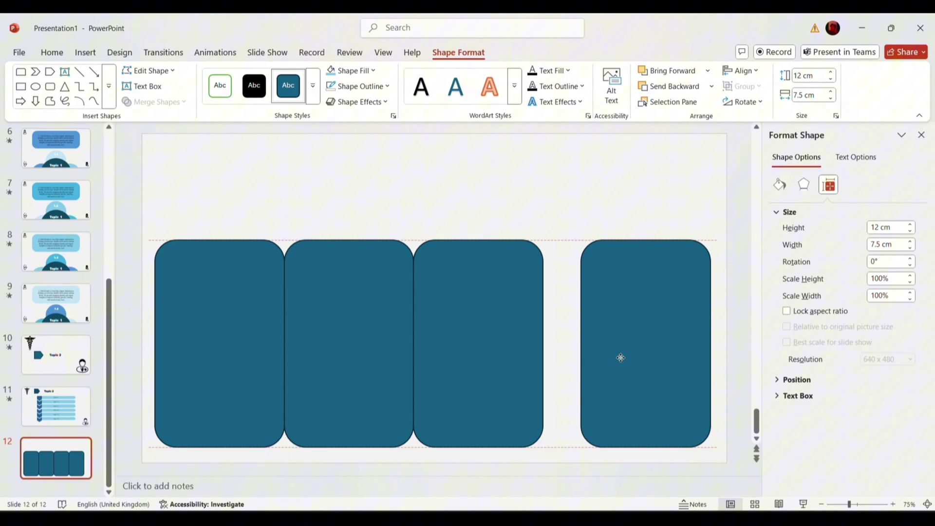
{"action": "left_click_drag", "start_coordinate": [488, 358], "coordinate": [516, 356]}
{"action": "left_click_drag", "start_coordinate": [392, 345], "coordinate": [388, 341]}
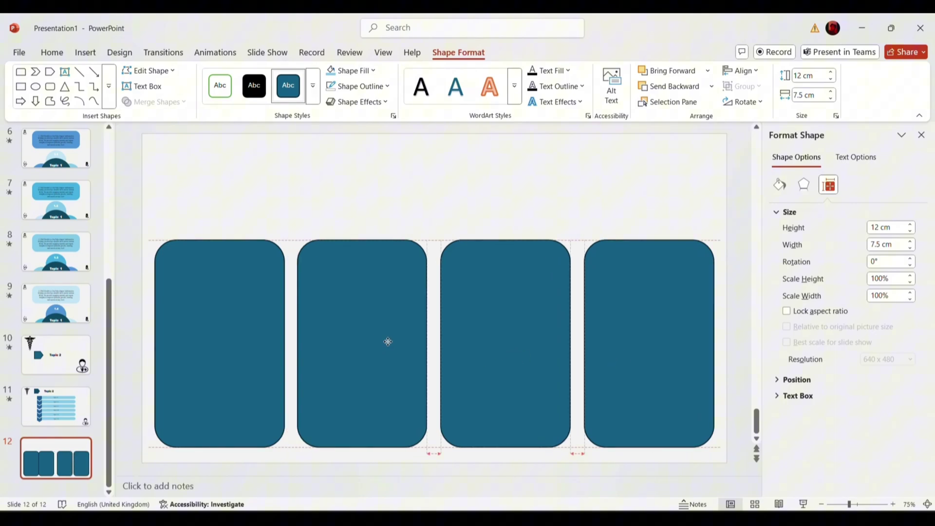
{"action": "left_click_drag", "start_coordinate": [140, 206], "coordinate": [716, 475]}
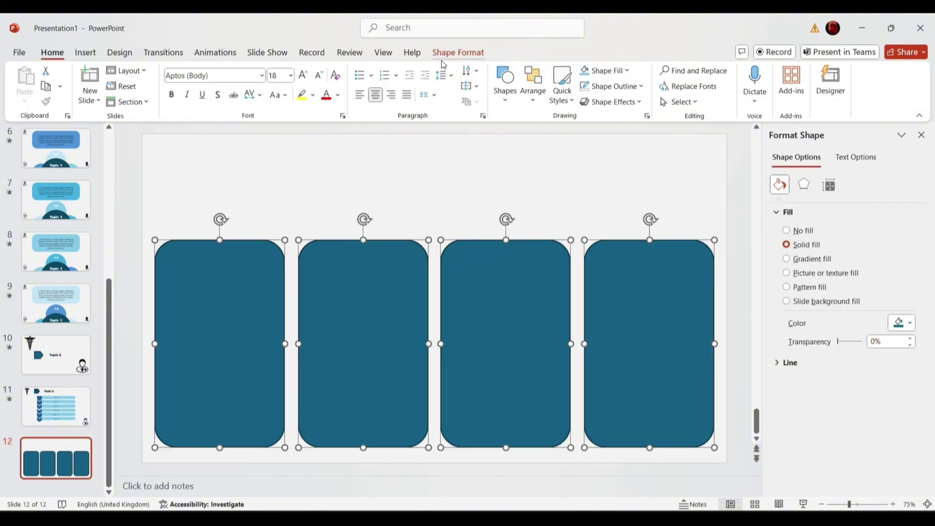
Give all four selected cards a soft outer Shadow preset from Shape Effects.
{"action": "left_click", "coordinate": [458, 52]}
{"action": "left_click", "coordinate": [359, 85]}
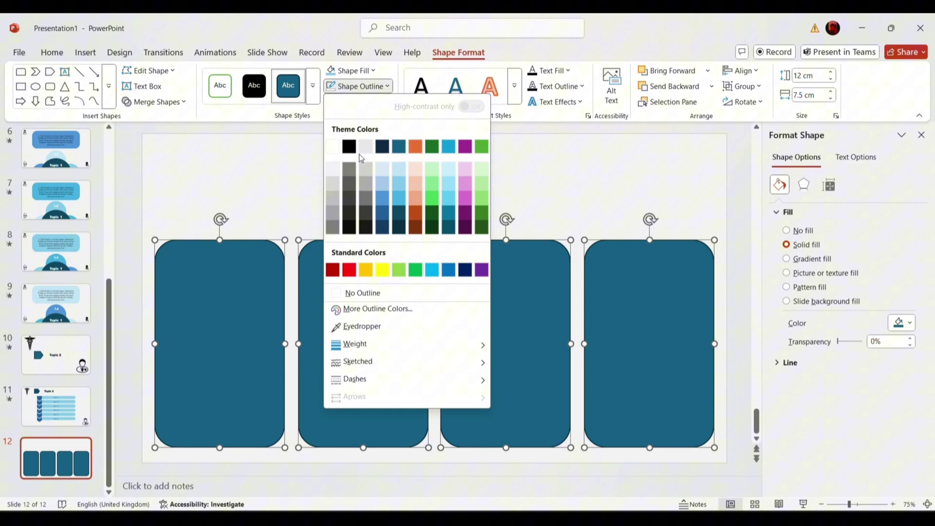
{"action": "key", "text": "Escape"}
{"action": "left_click", "coordinate": [804, 185]}
{"action": "left_click", "coordinate": [903, 229]}
{"action": "left_click", "coordinate": [875, 355]}
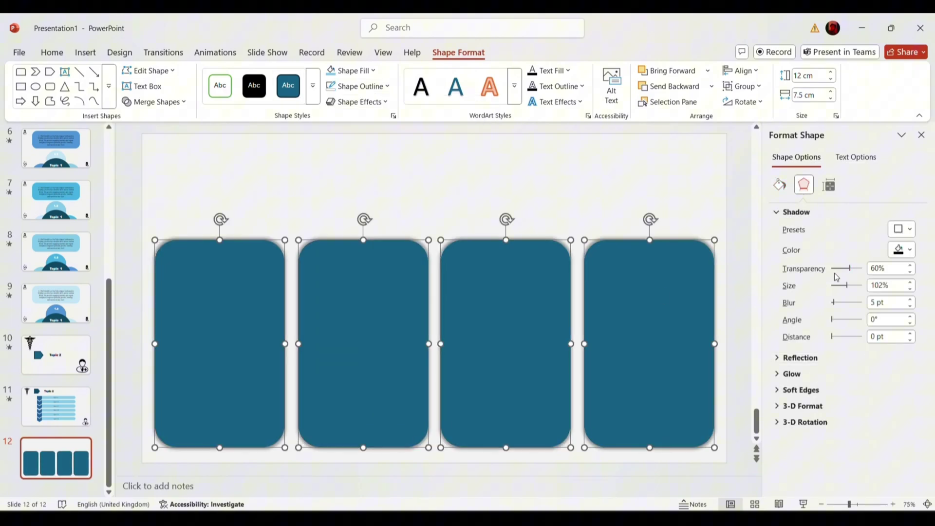
Fill the first three cards light blue, lighter blue and an even lighter blue in turn.
{"action": "left_click", "coordinate": [251, 171]}
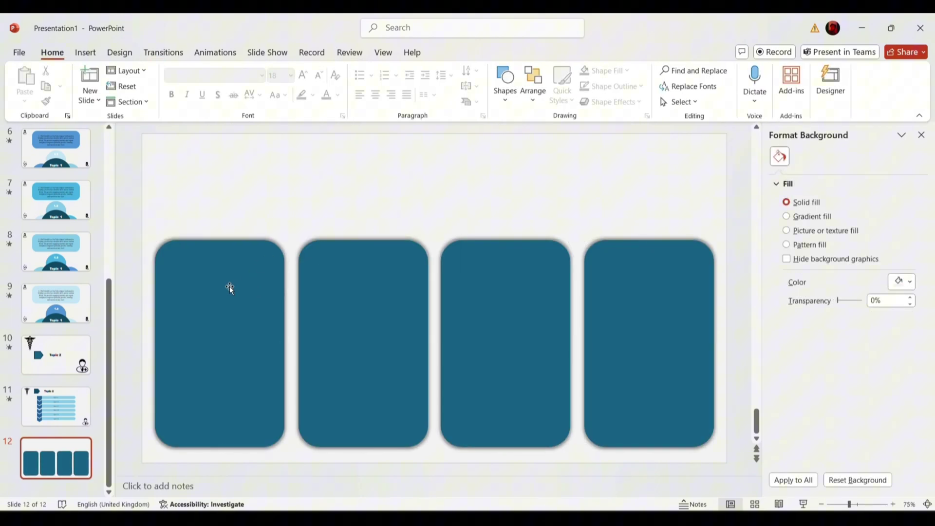
{"action": "left_click", "coordinate": [229, 286]}
{"action": "left_click", "coordinate": [458, 52]}
{"action": "left_click", "coordinate": [351, 70]}
{"action": "left_click", "coordinate": [385, 180]}
{"action": "left_click", "coordinate": [364, 262]}
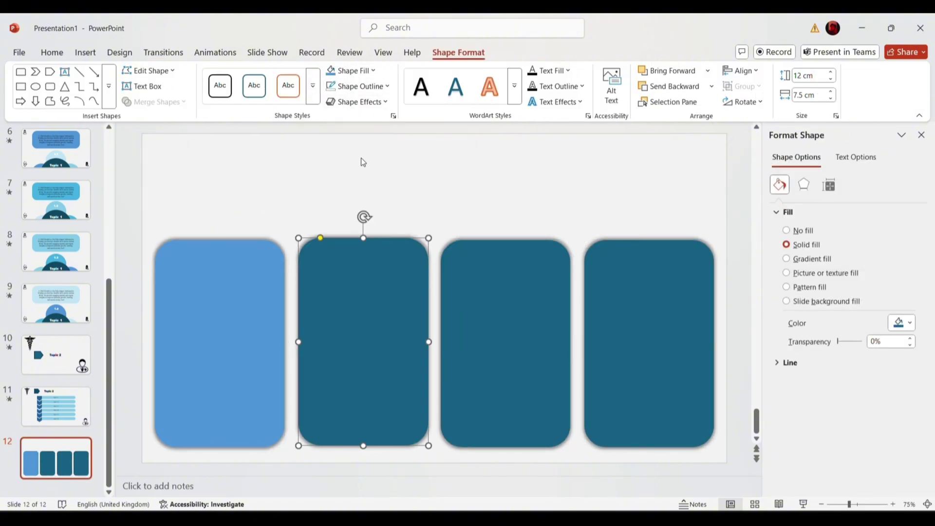
{"action": "left_click", "coordinate": [351, 70]}
{"action": "left_click", "coordinate": [402, 184]}
{"action": "left_click", "coordinate": [503, 292]}
{"action": "left_click", "coordinate": [352, 70]}
{"action": "left_click", "coordinate": [397, 171]}
Fill the fourth card the palest blue and paste the Topic 3 title, A–D letters, labels and icon.
{"action": "left_click", "coordinate": [648, 343]}
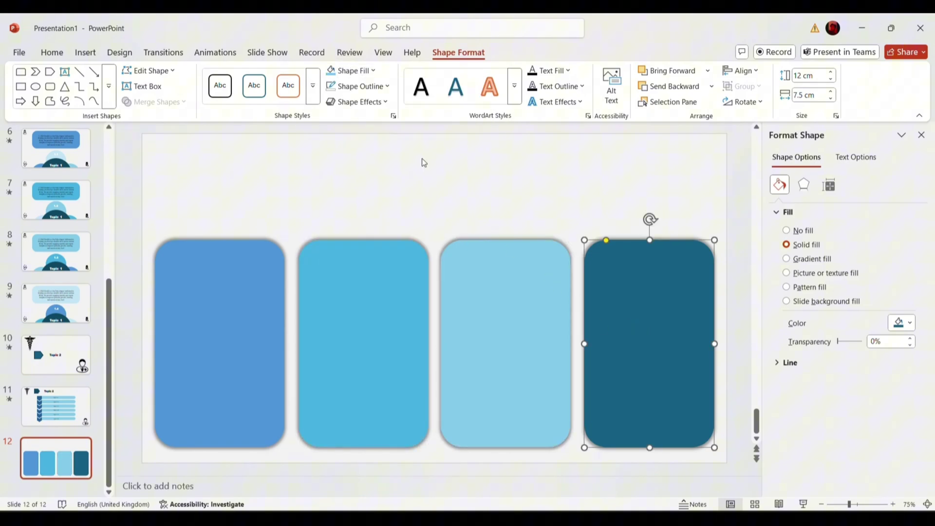
{"action": "left_click", "coordinate": [351, 71]}
{"action": "left_click", "coordinate": [397, 156]}
{"action": "left_click", "coordinate": [602, 205]}
{"action": "key", "text": "ctrl+v"}
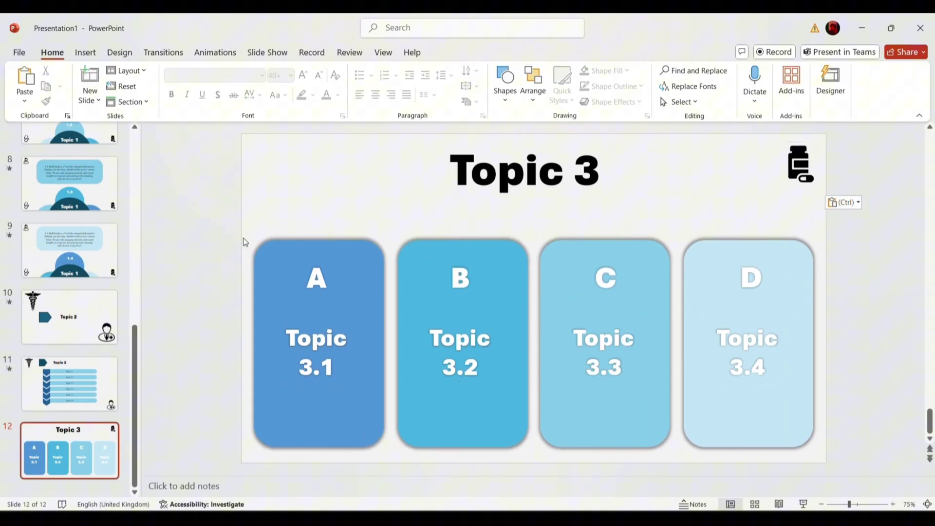
Apply a Fade transition, duplicate the Topic 3 slide and set the copy to Morph.
{"action": "left_click", "coordinate": [163, 54]}
{"action": "left_click", "coordinate": [175, 87]}
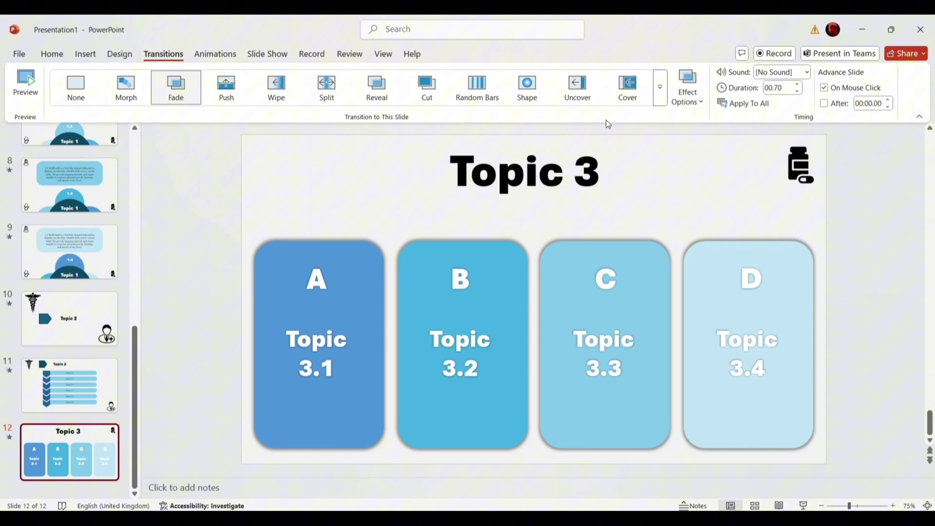
{"action": "left_click", "coordinate": [687, 92]}
{"action": "left_click", "coordinate": [720, 127]}
{"action": "key", "text": "ctrl+d"}
{"action": "left_click", "coordinate": [126, 88]}
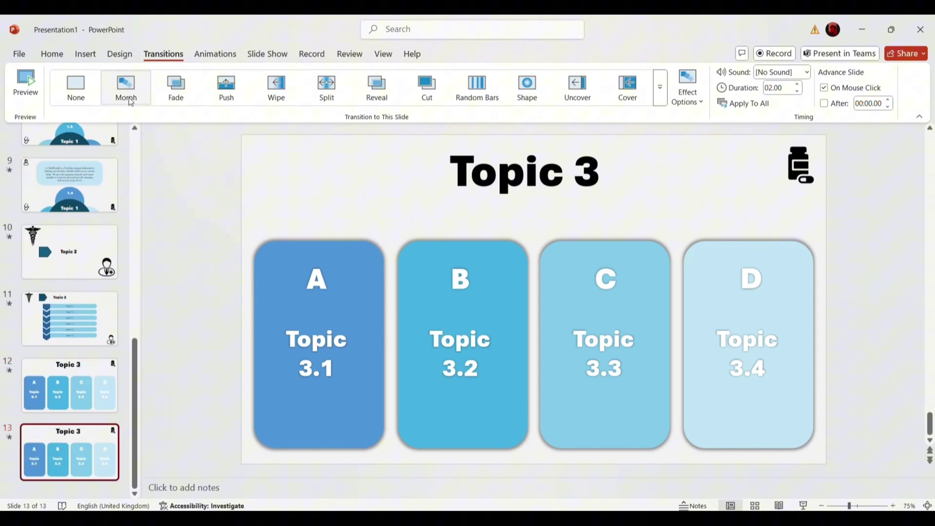
Shrink the Topic 3 title font and delete the Topic 3.2, 3.3 and 3.4 labels.
{"action": "left_click", "coordinate": [538, 183]}
{"action": "key", "text": "ctrl+a"}
{"action": "left_click", "coordinate": [51, 53]}
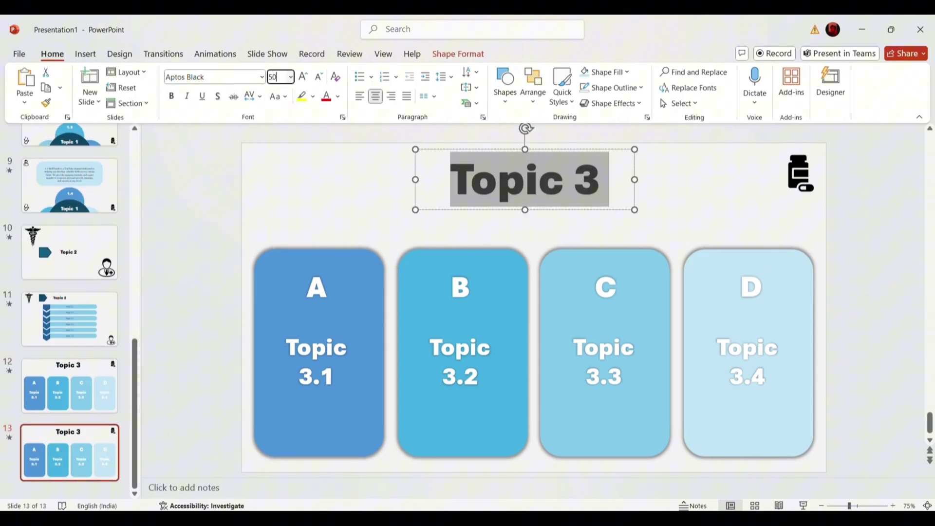
{"action": "key", "text": "Return"}
{"action": "left_click", "coordinate": [458, 325]}
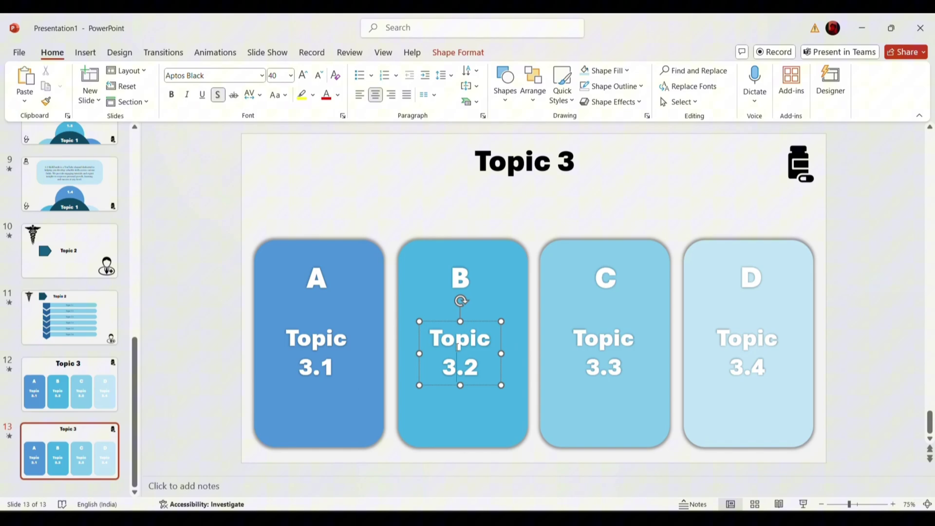
{"action": "key", "text": "Delete"}
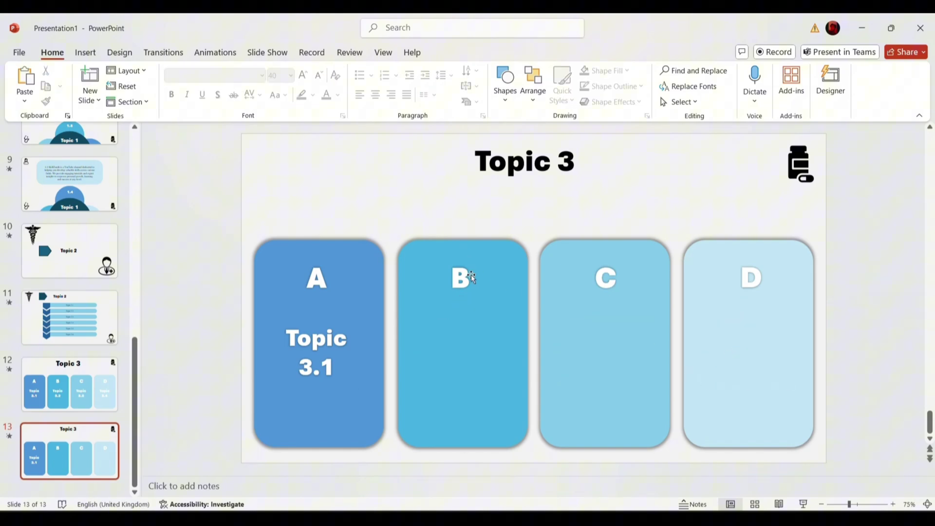
Resize card D to 8 × 4 cm and move it right under its D label.
{"action": "left_click", "coordinate": [778, 352]}
{"action": "right_click", "coordinate": [774, 357]}
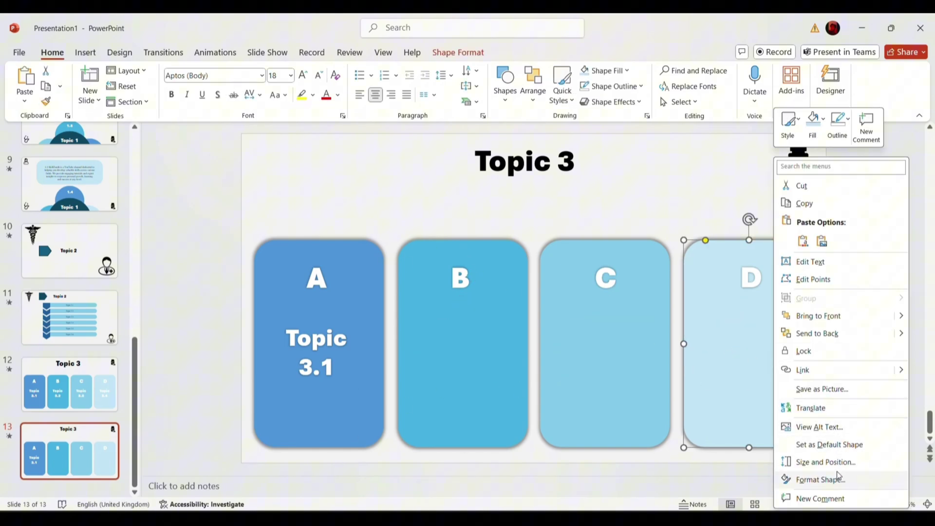
{"action": "left_click", "coordinate": [825, 462]}
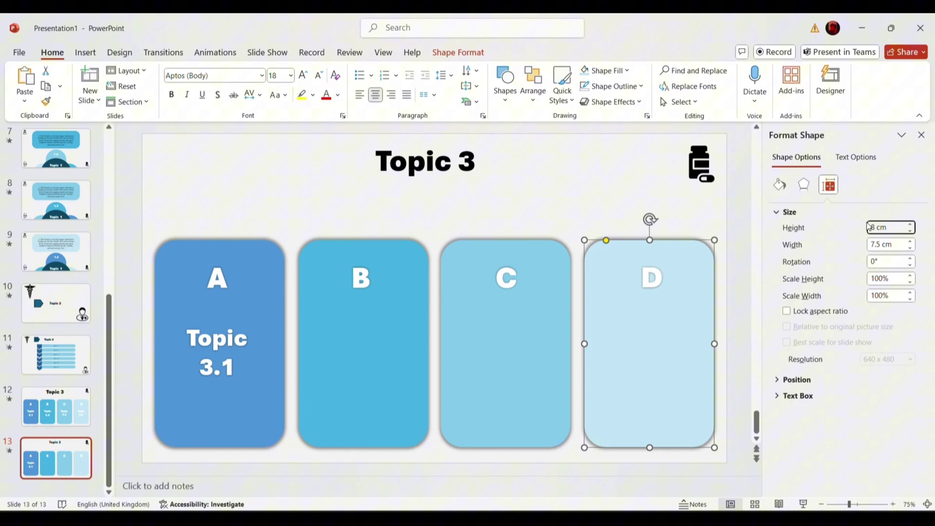
{"action": "key", "text": "Tab"}
{"action": "type", "text": "4"}
{"action": "key", "text": "Return"}
{"action": "left_click_drag", "start_coordinate": [618, 328], "coordinate": [678, 344]}
{"action": "left_click", "coordinate": [650, 277]}
{"action": "left_click_drag", "start_coordinate": [667, 304], "coordinate": [683, 296]}
{"action": "key", "text": "ctrl+z"}
Resize card C to 10 × 5 cm and move it right beside card D.
{"action": "left_click", "coordinate": [455, 346]}
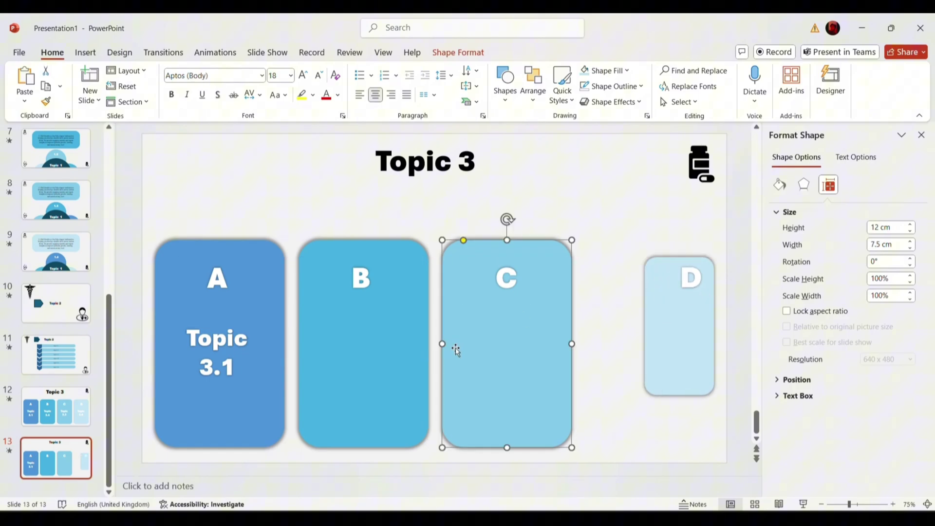
{"action": "left_click_drag", "start_coordinate": [455, 346], "coordinate": [534, 346]}
{"action": "type", "text": "10"}
{"action": "key", "text": "Return"}
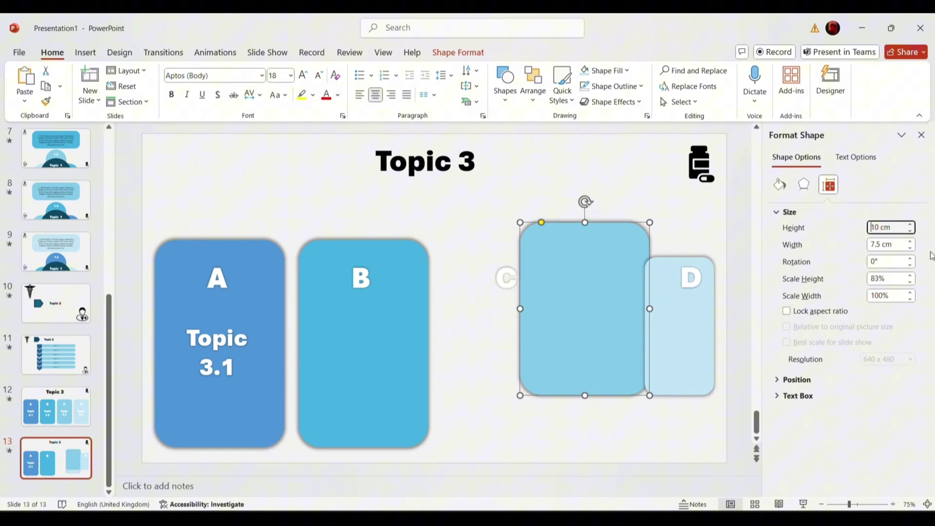
{"action": "type", "text": "5"}
{"action": "key", "text": "Return"}
{"action": "left_click_drag", "start_coordinate": [545, 313], "coordinate": [615, 332]}
Bring card C in front of card D and move the C label onto its top.
{"action": "left_click", "coordinate": [515, 289], "text": "shift"}
{"action": "left_click", "coordinate": [532, 86]}
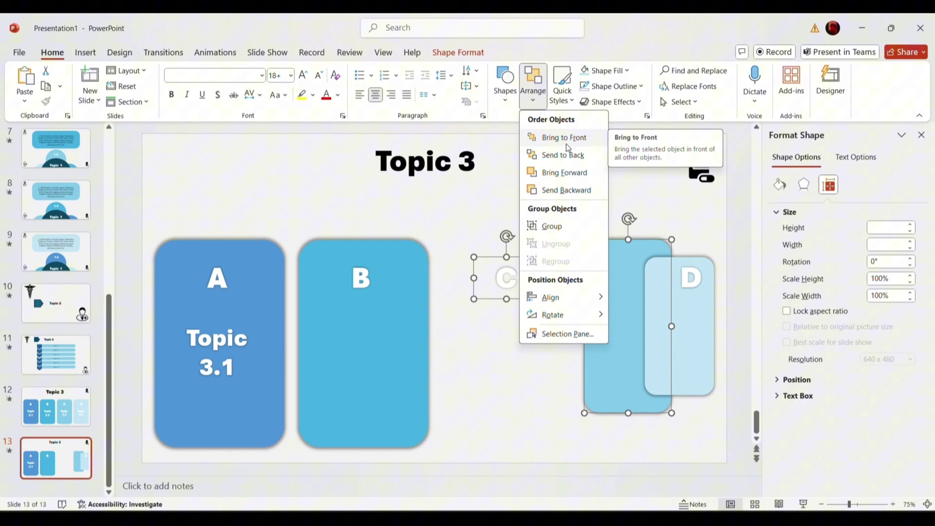
{"action": "left_click", "coordinate": [552, 138]}
{"action": "left_click", "coordinate": [537, 398]}
{"action": "left_click", "coordinate": [524, 300]}
{"action": "left_click_drag", "start_coordinate": [524, 299], "coordinate": [658, 283]}
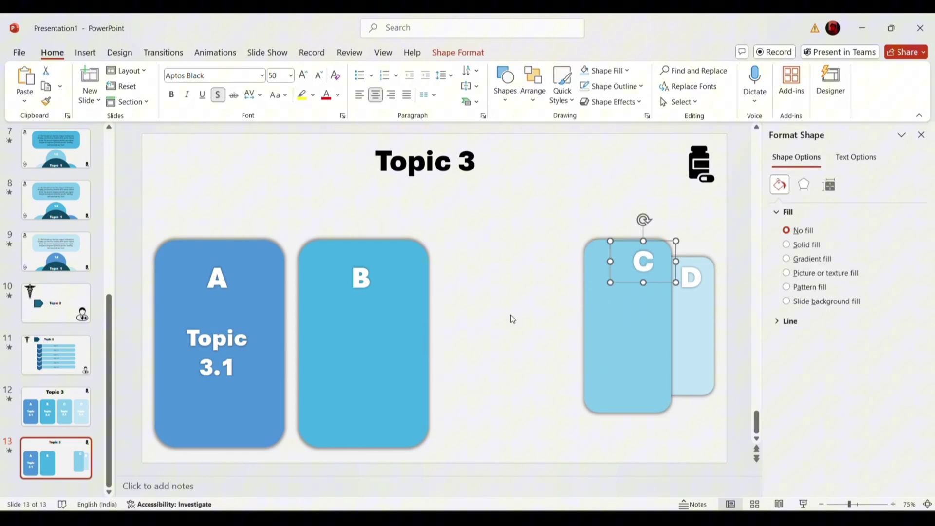
Set card B's width to 6 cm, overlap it in front of card C and put the B label on top.
{"action": "left_click", "coordinate": [416, 321]}
{"action": "left_click", "coordinate": [828, 185]}
{"action": "type", "text": "6"}
{"action": "key", "text": "Return"}
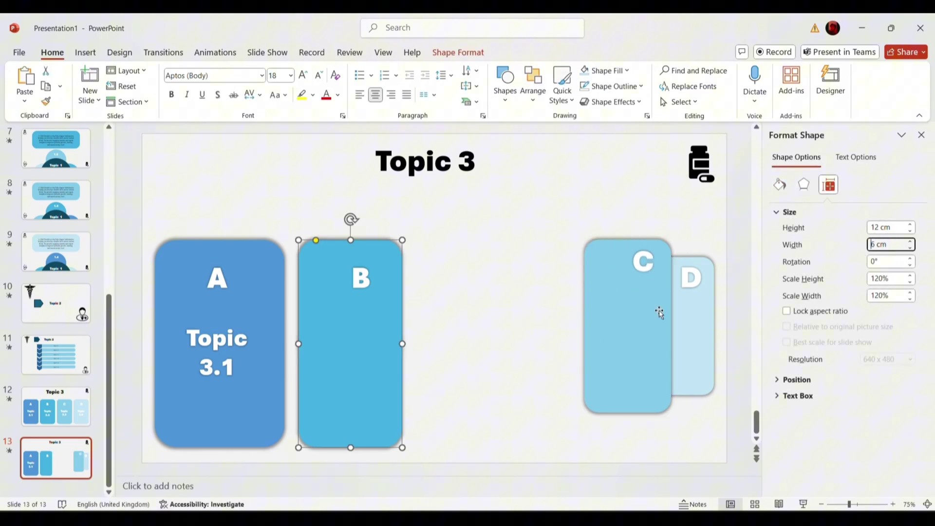
{"action": "left_click_drag", "start_coordinate": [367, 359], "coordinate": [590, 341]}
{"action": "left_click", "coordinate": [369, 281]}
{"action": "left_click", "coordinate": [564, 285], "text": "shift"}
{"action": "left_click", "coordinate": [523, 107]}
{"action": "left_click", "coordinate": [553, 139]}
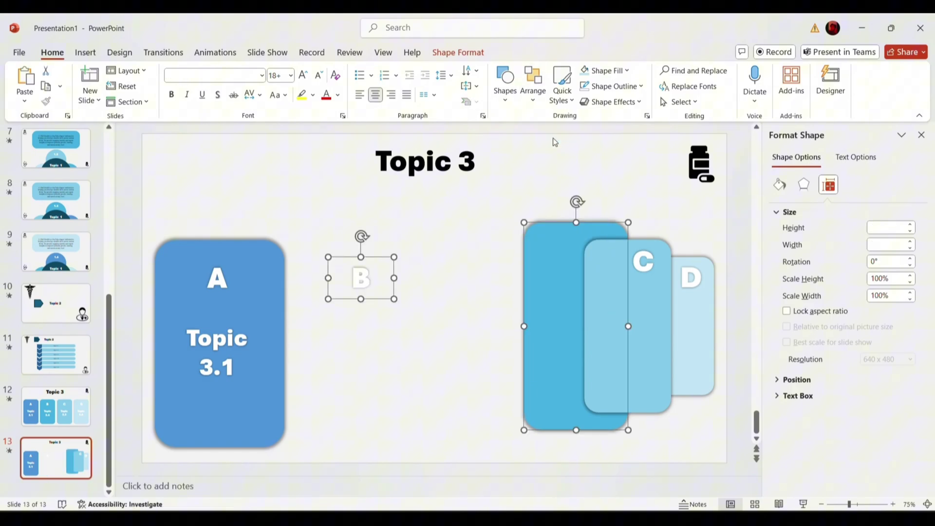
{"action": "left_click", "coordinate": [378, 295]}
{"action": "left_click_drag", "start_coordinate": [377, 294], "coordinate": [493, 304]}
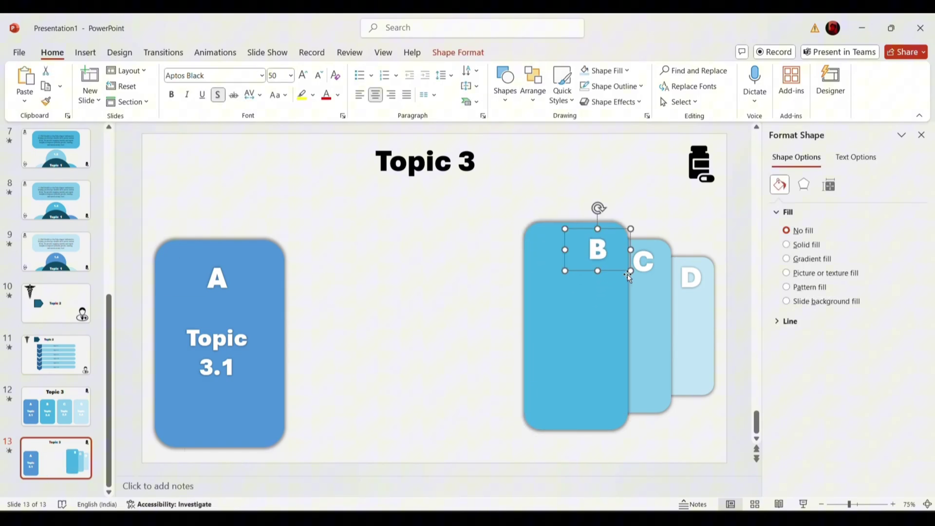
Stretch card A wider up to the stacked cards and taller at the top.
{"action": "left_click", "coordinate": [409, 321]}
{"action": "left_click", "coordinate": [236, 315]}
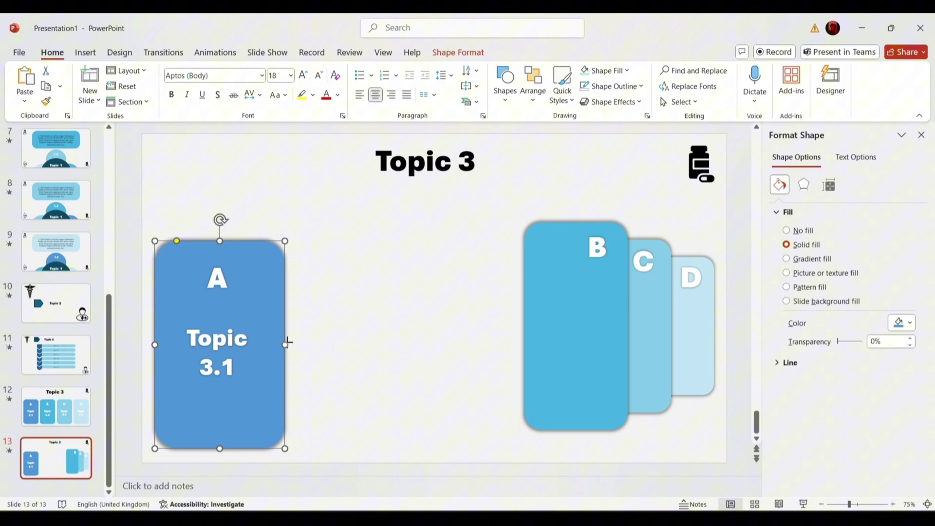
{"action": "left_click_drag", "start_coordinate": [284, 344], "coordinate": [569, 338]}
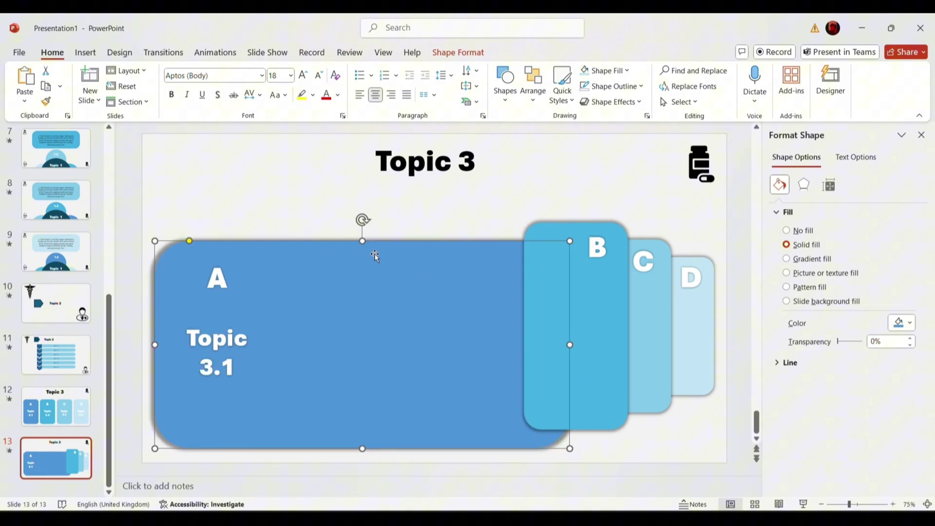
{"action": "left_click_drag", "start_coordinate": [375, 241], "coordinate": [377, 196]}
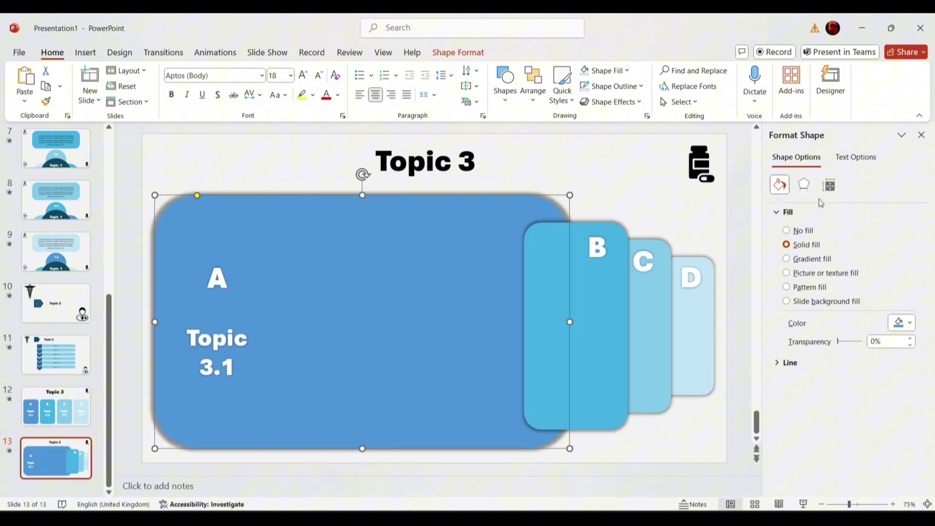
{"action": "left_click", "coordinate": [829, 186]}
Move the A and Topic 3.1 labels to card A's top and paste the SkillZenith paragraph below.
{"action": "left_click", "coordinate": [217, 277], "text": "shift"}
{"action": "left_click", "coordinate": [217, 354], "text": "shift"}
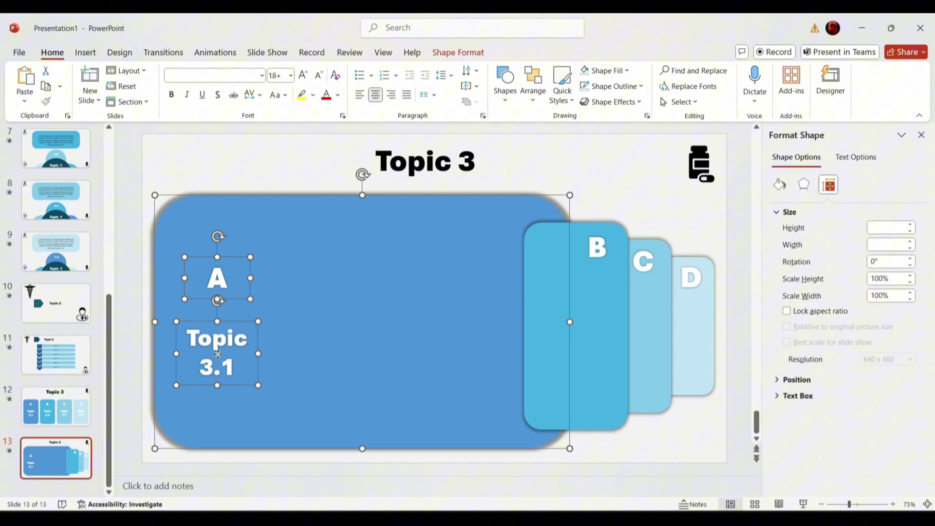
{"action": "left_click_drag", "start_coordinate": [549, 292], "coordinate": [570, 322]}
{"action": "key", "text": "Escape"}
{"action": "left_click", "coordinate": [228, 272]}
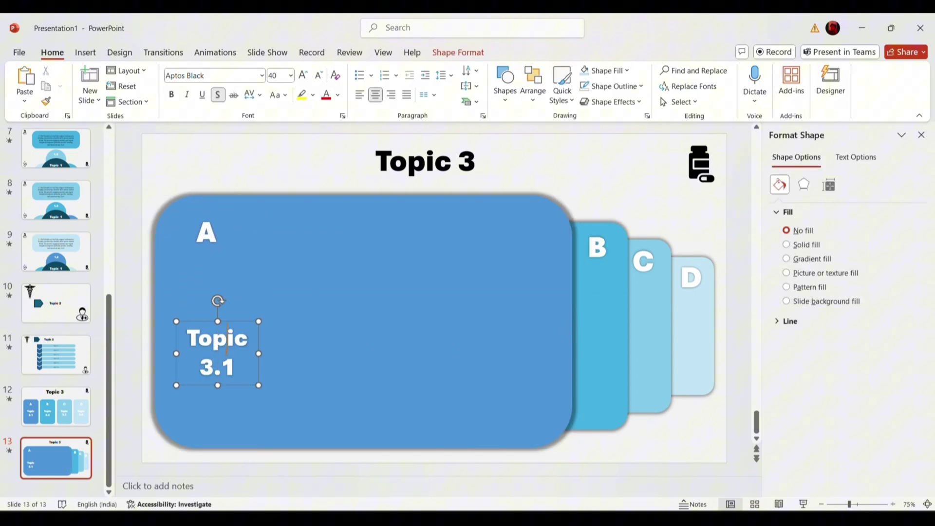
{"action": "mouse_move", "coordinate": [226, 346]}
{"action": "left_mouse_down"}
{"action": "mouse_move", "coordinate": [319, 301]}
{"action": "mouse_move", "coordinate": [322, 270]}
{"action": "mouse_move", "coordinate": [382, 250]}
{"action": "left_mouse_up"}
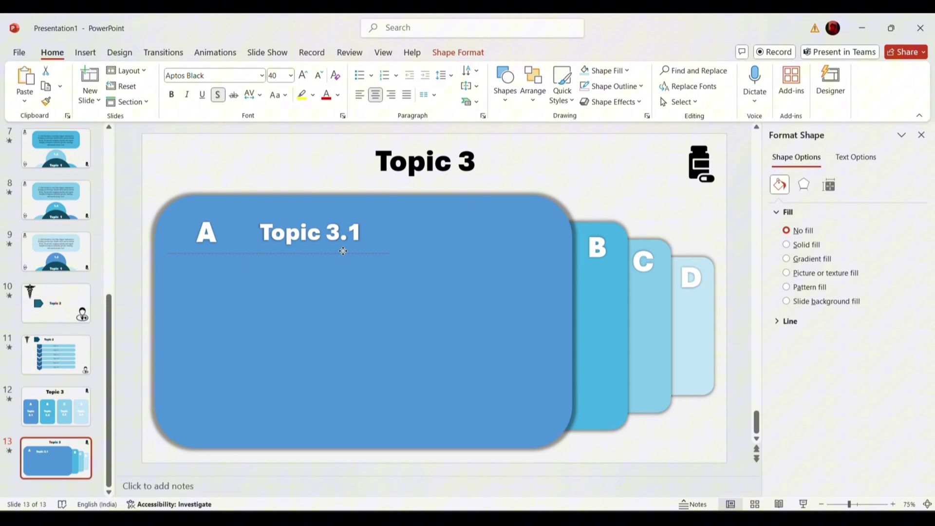
{"action": "type", "text": "3.1 SkillZenith is a YouTube channel dedicated to helping you develop valuable skills across various fields. We provide engaging tutorials and expert insights to empower personal growth, learning, and success at any level."}
{"action": "left_click", "coordinate": [630, 212]}
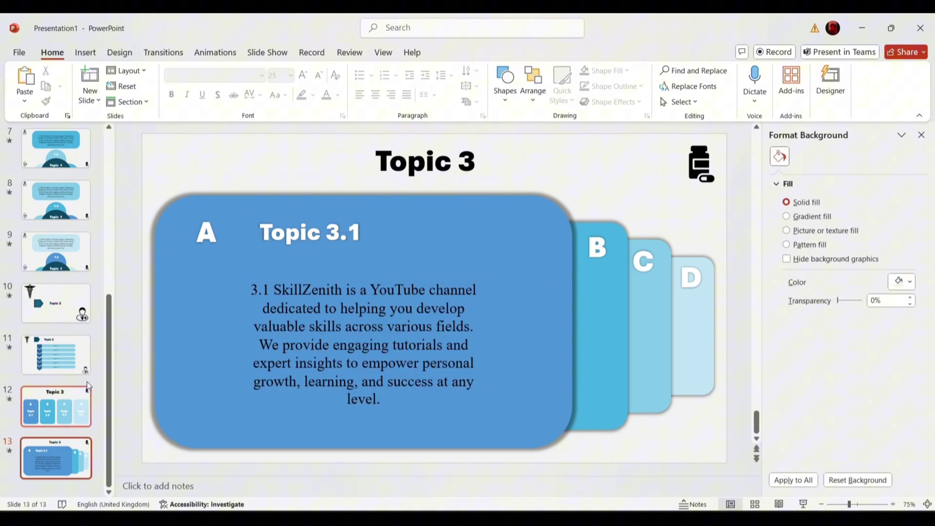
Duplicate slide 13 as a new slide 14.
{"action": "left_click", "coordinate": [163, 52]}
{"action": "right_click", "coordinate": [66, 469]}
{"action": "left_click", "coordinate": [110, 296]}
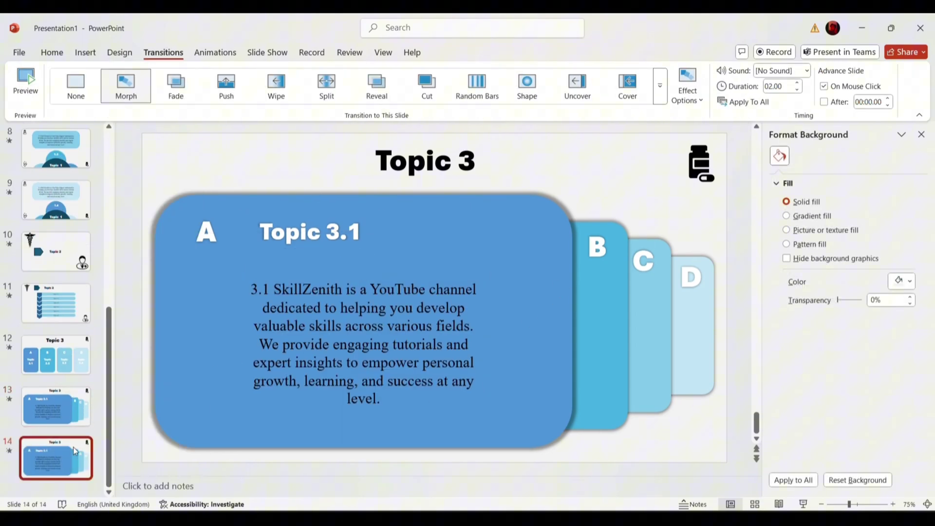
Shrink card A back to 12 × 6 cm, realign it and delete the Topic 3.1 heading and paragraph.
{"action": "left_click", "coordinate": [541, 328]}
{"action": "left_click", "coordinate": [829, 185]}
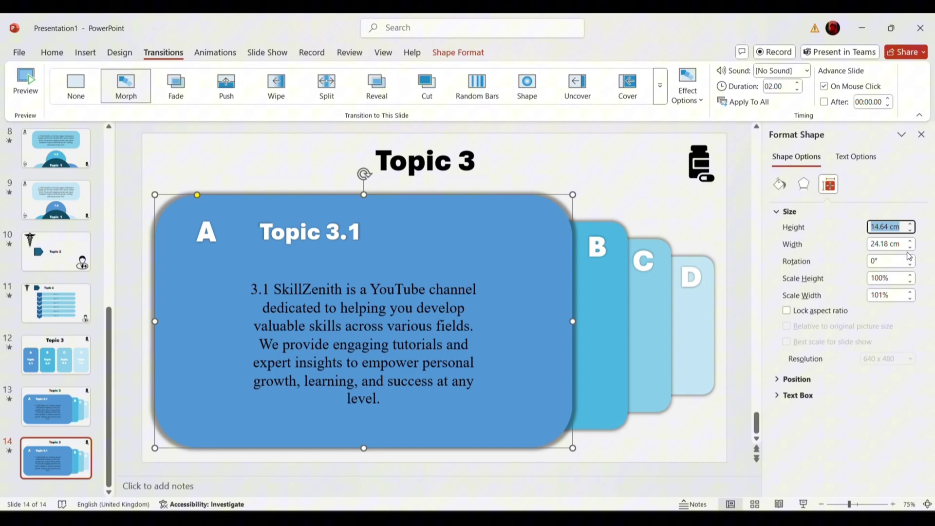
{"action": "type", "text": "12"}
{"action": "key", "text": "Return"}
{"action": "type", "text": "6"}
{"action": "key", "text": "Return"}
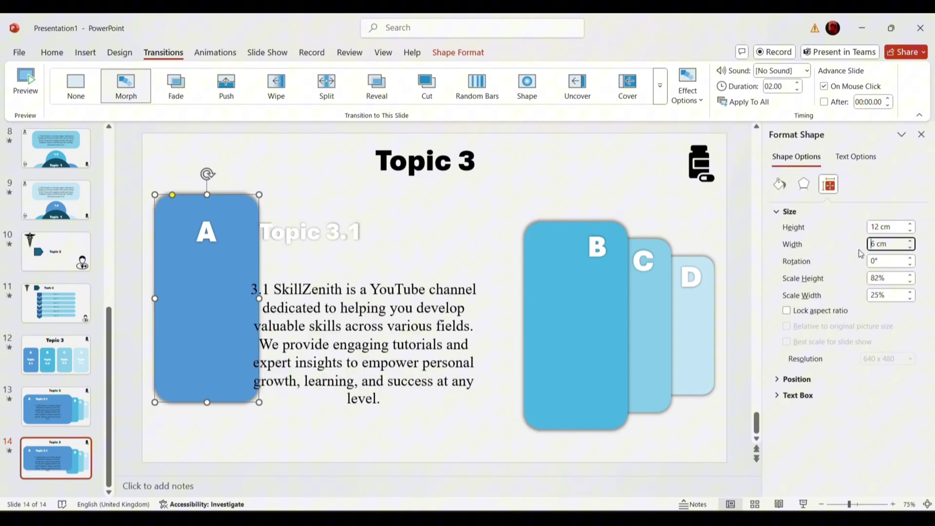
{"action": "left_click_drag", "start_coordinate": [219, 307], "coordinate": [203, 349]}
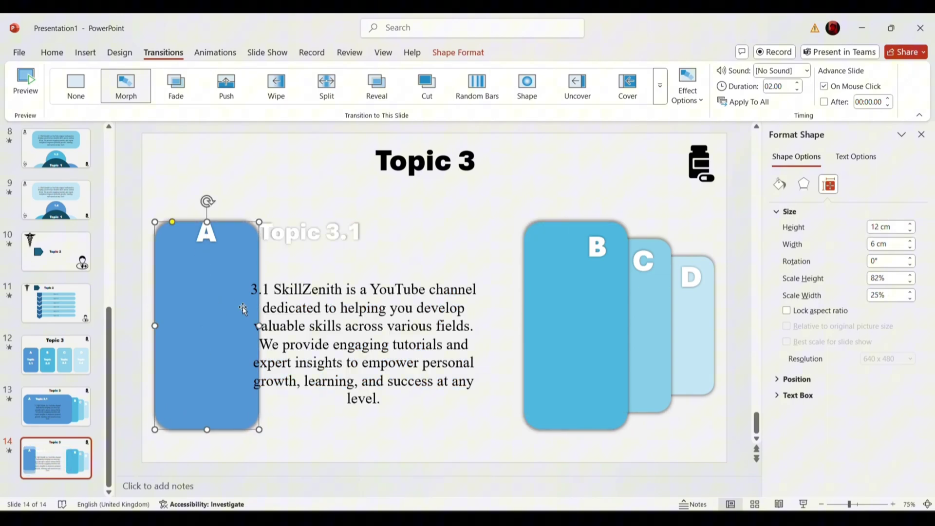
{"action": "left_click", "coordinate": [216, 218]}
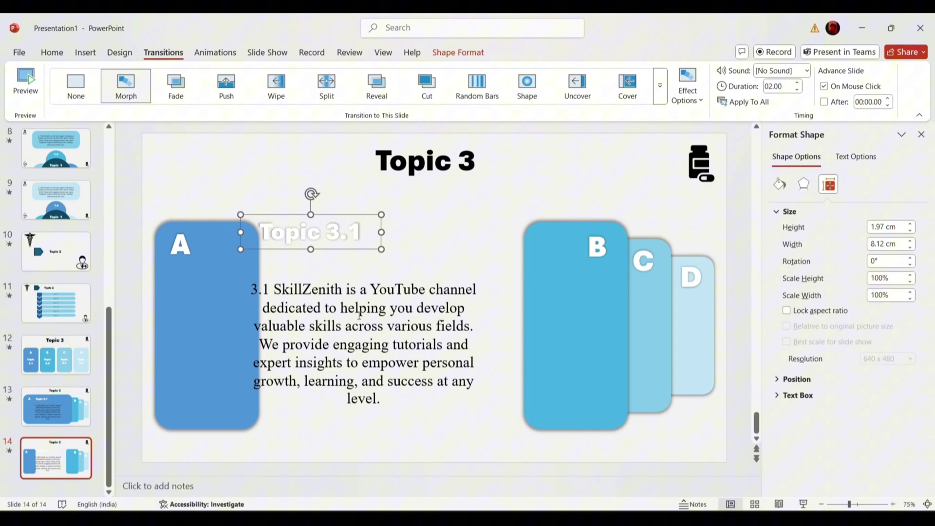
{"action": "key", "text": "Delete"}
Enlarge card B leftward over card A, taller top and bottom, with the B label at its top-left.
{"action": "left_click", "coordinate": [555, 329]}
{"action": "left_click_drag", "start_coordinate": [522, 323], "coordinate": [208, 311]}
{"action": "left_click_drag", "start_coordinate": [419, 219], "coordinate": [418, 192]}
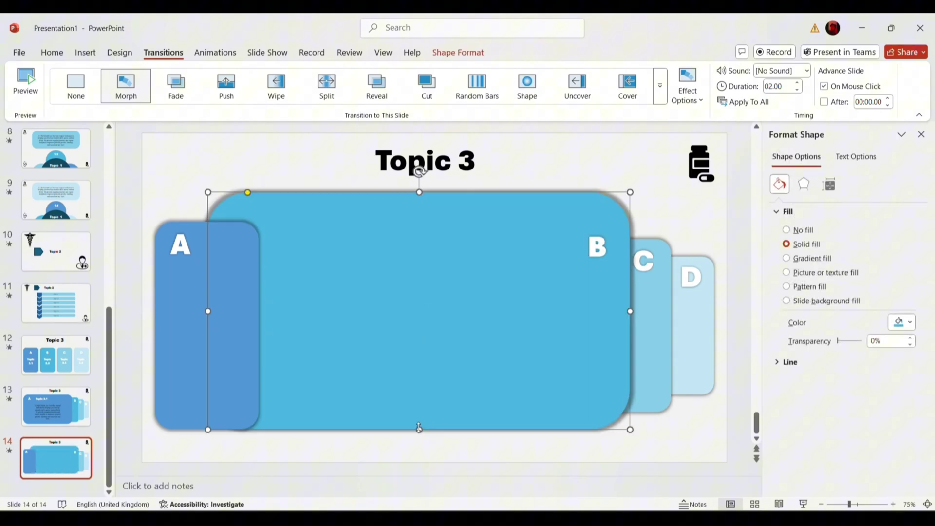
{"action": "left_click_drag", "start_coordinate": [420, 429], "coordinate": [419, 451]}
{"action": "left_click", "coordinate": [597, 246], "text": "shift"}
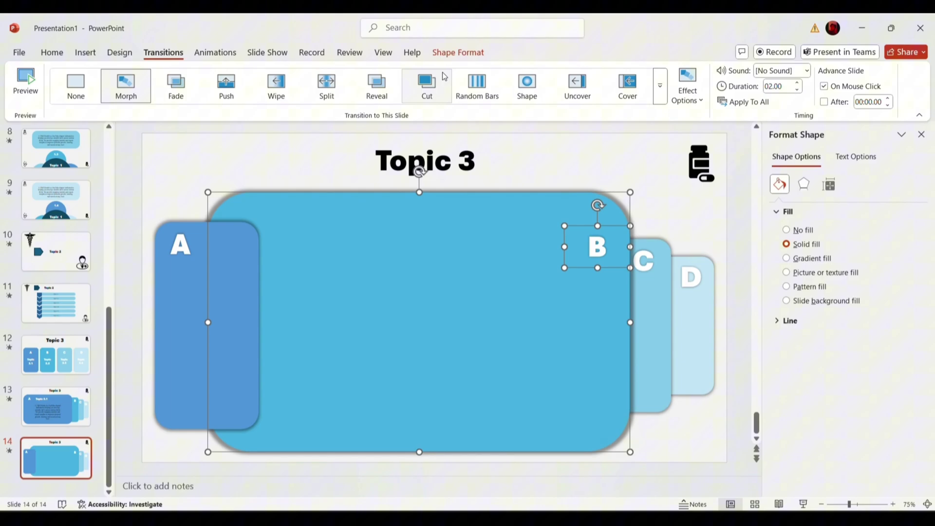
{"action": "left_click", "coordinate": [458, 51]}
{"action": "left_click", "coordinate": [666, 70]}
{"action": "left_click_drag", "start_coordinate": [595, 253], "coordinate": [340, 249]}
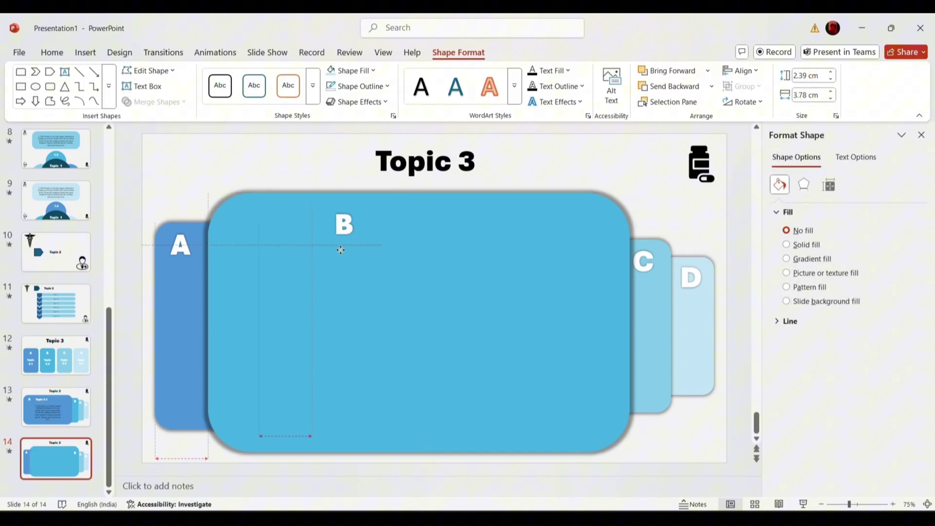
{"action": "left_click", "coordinate": [612, 313]}
{"action": "left_click_drag", "start_coordinate": [632, 321], "coordinate": [607, 322]}
Set card C to 12 × 6 cm and card D to 10 × 5 cm, aligned behind card B.
{"action": "left_click", "coordinate": [650, 329]}
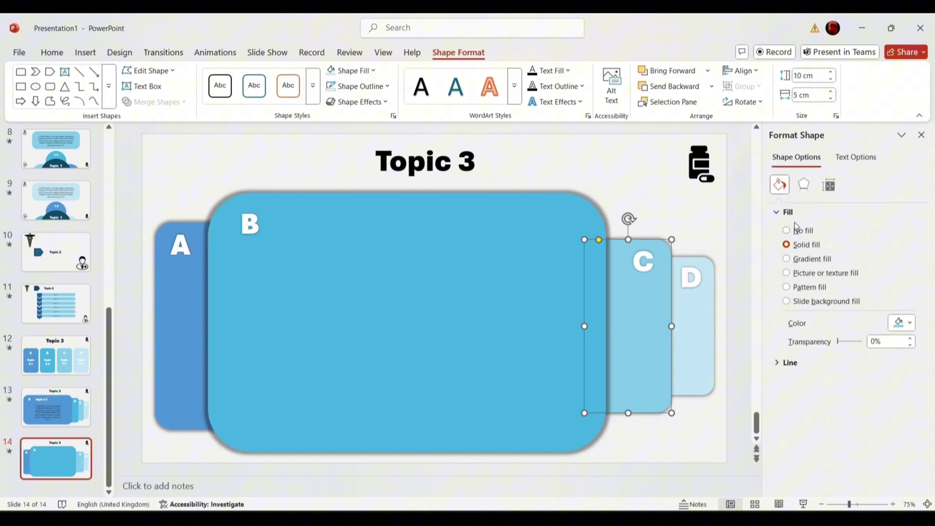
{"action": "left_click", "coordinate": [828, 185]}
{"action": "type", "text": "2"}
{"action": "key", "text": "Tab"}
{"action": "type", "text": "6"}
{"action": "key", "text": "Tab"}
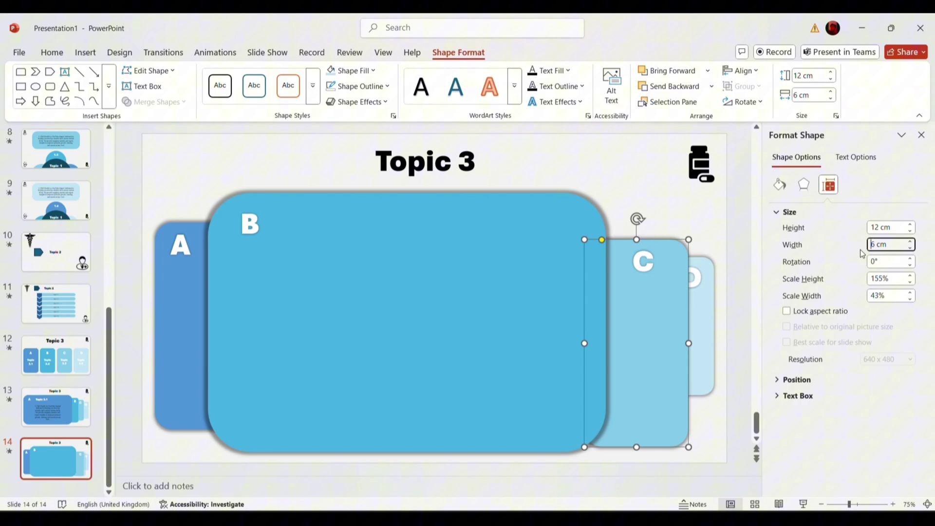
{"action": "left_click_drag", "start_coordinate": [647, 332], "coordinate": [626, 310]}
{"action": "left_click", "coordinate": [686, 321]}
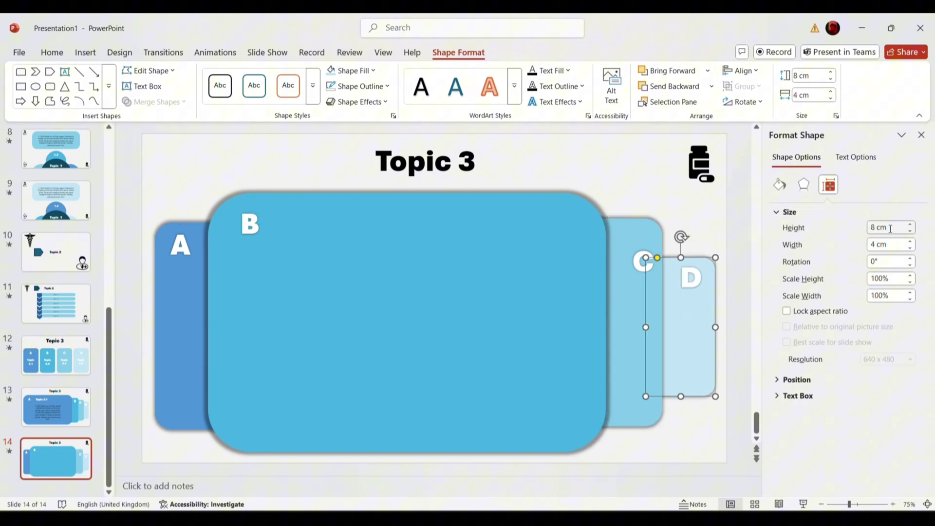
{"action": "type", "text": "0"}
{"action": "key", "text": "Tab"}
{"action": "type", "text": "5"}
{"action": "key", "text": "Tab"}
{"action": "left_click_drag", "start_coordinate": [666, 335], "coordinate": [666, 310]}
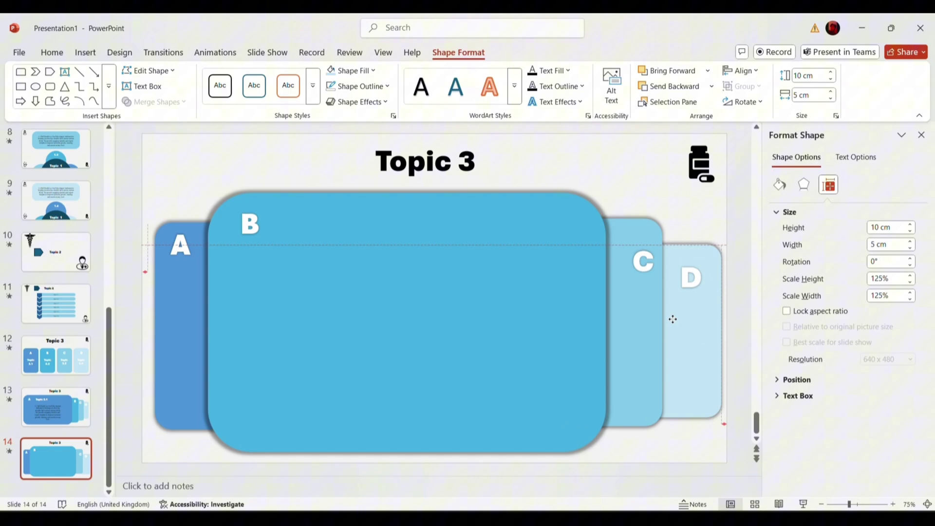
Paste the Topic 3.2 heading and SkillZenith paragraph onto card B and position them with the B label.
{"action": "left_click", "coordinate": [695, 287]}
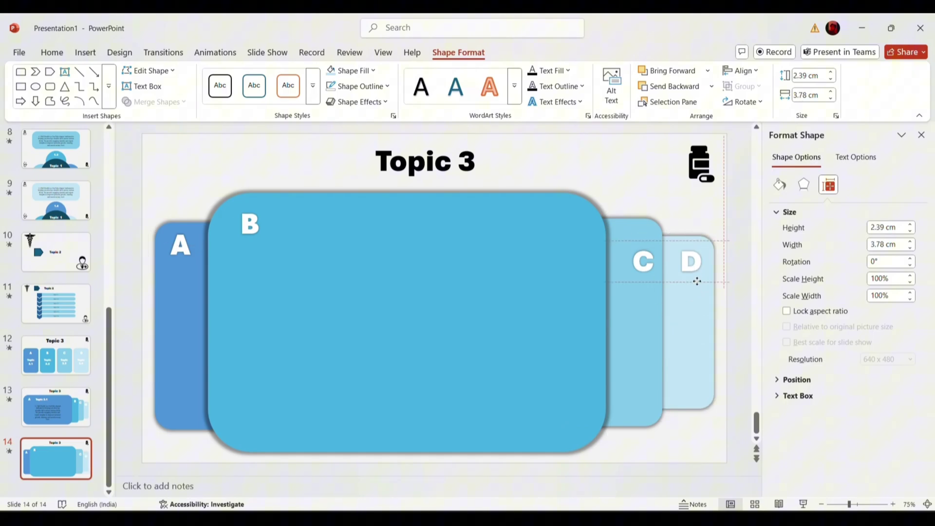
{"action": "left_click", "coordinate": [651, 193]}
{"action": "key", "text": "ctrl+v"}
{"action": "left_click_drag", "start_coordinate": [450, 391], "coordinate": [446, 418]}
{"action": "left_click_drag", "start_coordinate": [415, 221], "coordinate": [414, 242]}
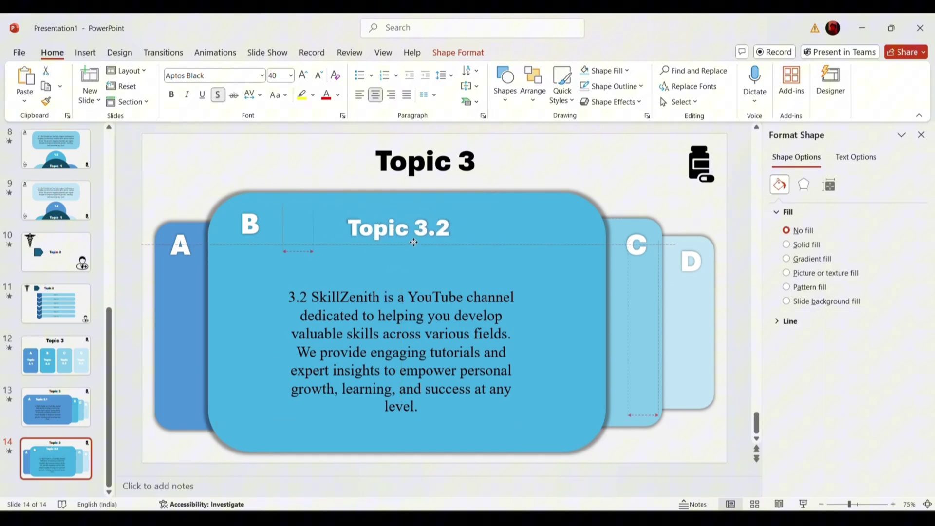
{"action": "left_click_drag", "start_coordinate": [269, 246], "coordinate": [309, 247]}
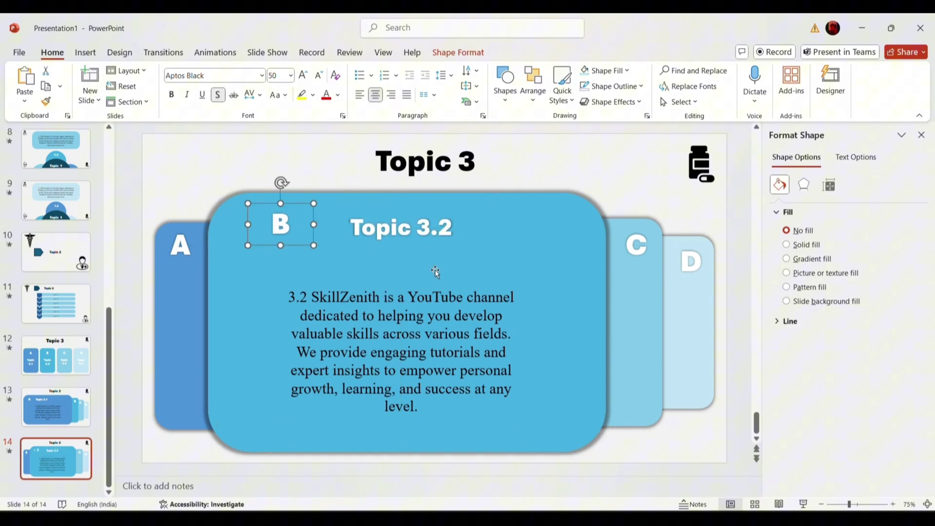
Duplicate slide 14 as slide 15.
{"action": "right_click", "coordinate": [65, 447]}
{"action": "left_click", "coordinate": [87, 275]}
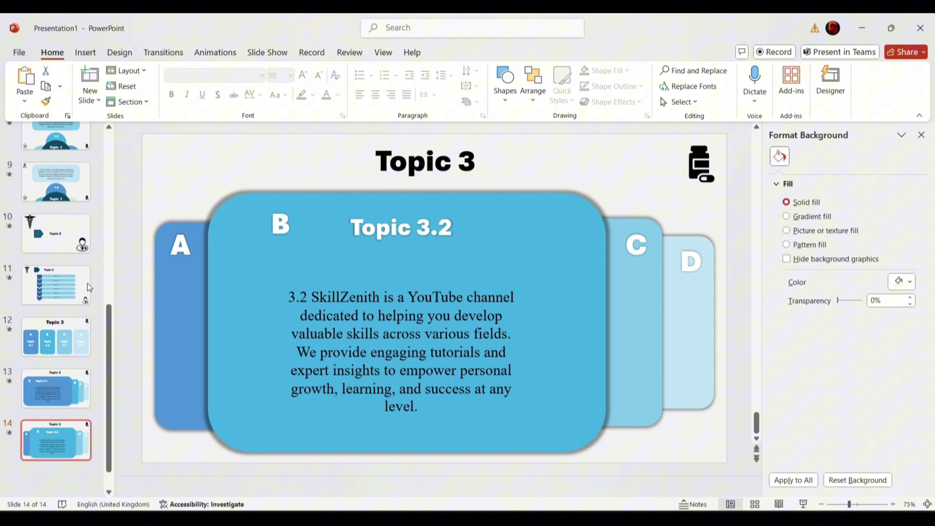
{"action": "left_click", "coordinate": [163, 345]}
Shrink card A to 10 × 5 cm and move it and its label down.
{"action": "left_click", "coordinate": [828, 185]}
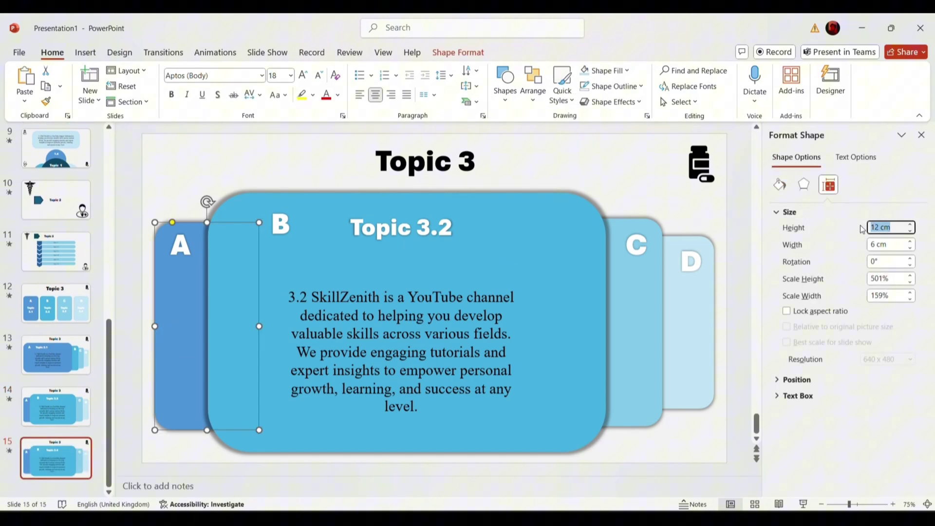
{"action": "type", "text": "10"}
{"action": "key", "text": "Return"}
{"action": "type", "text": "5"}
{"action": "key", "text": "Return"}
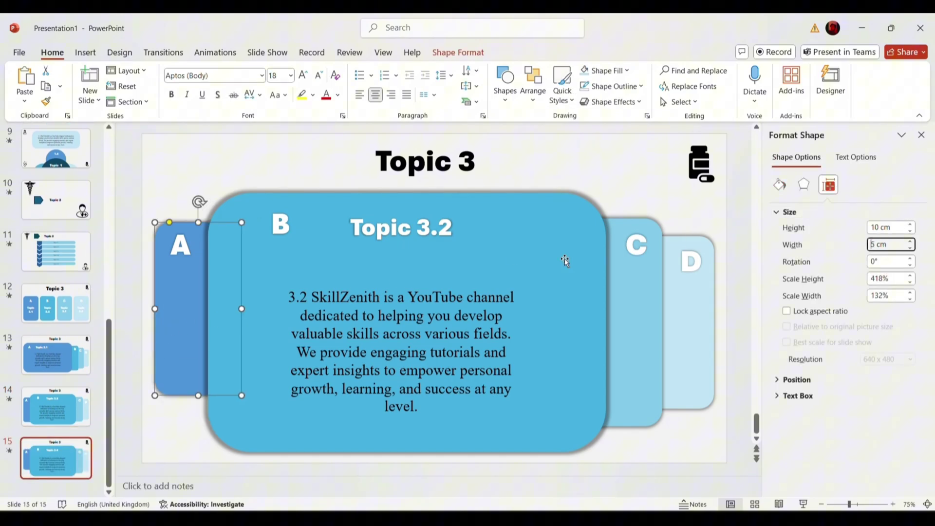
{"action": "left_click_drag", "start_coordinate": [182, 314], "coordinate": [181, 325]}
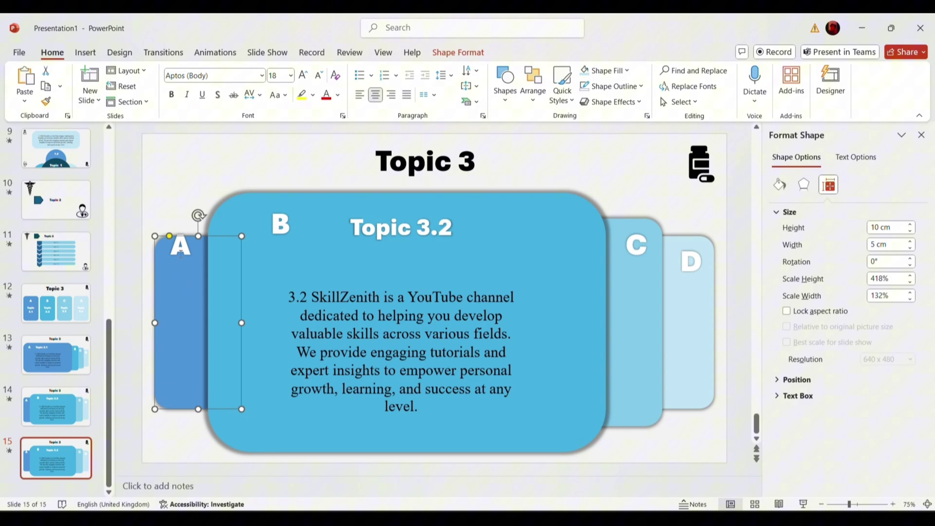
{"action": "left_click", "coordinate": [192, 266]}
{"action": "left_click_drag", "start_coordinate": [194, 272], "coordinate": [193, 276]}
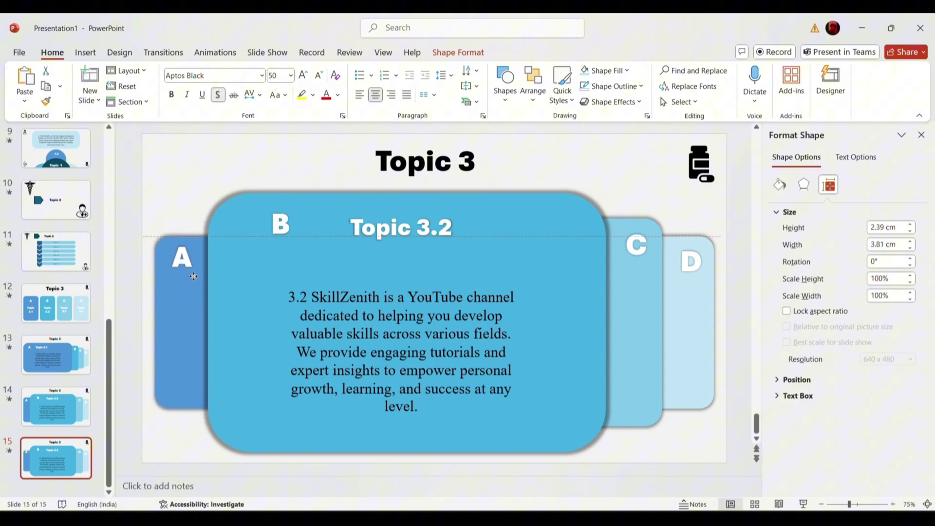
Shrink card B to 12 × 6 cm, shift it left and move its label onto it.
{"action": "left_click", "coordinate": [379, 264]}
{"action": "type", "text": "1"}
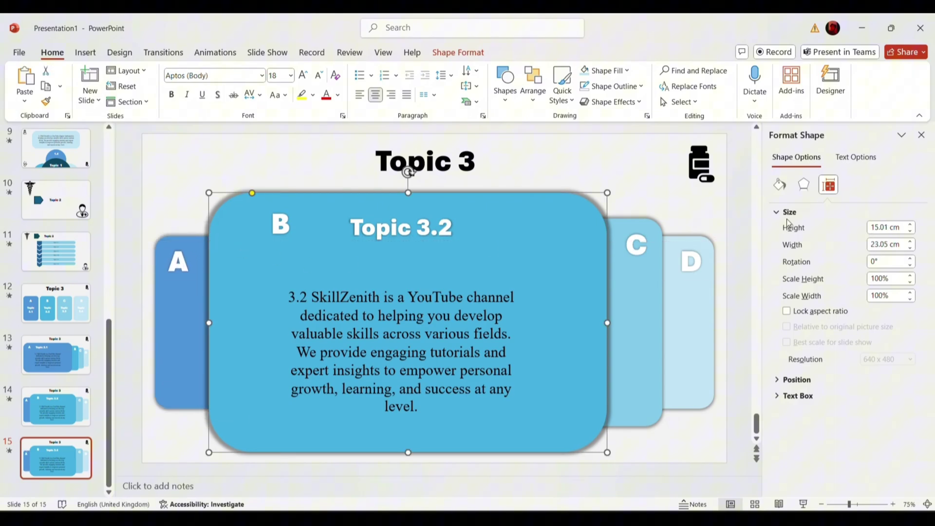
{"action": "type", "text": "2"}
{"action": "key", "text": "Return"}
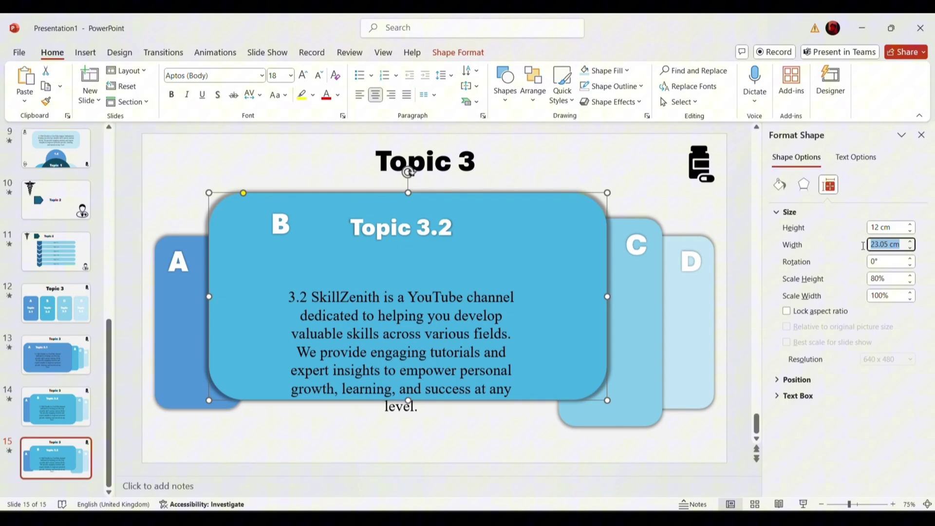
{"action": "type", "text": "6"}
{"action": "key", "text": "Return"}
{"action": "mouse_move", "coordinate": [246, 273]}
{"action": "left_mouse_down"}
{"action": "mouse_move", "coordinate": [229, 290]}
{"action": "mouse_move", "coordinate": [232, 311]}
{"action": "mouse_move", "coordinate": [226, 303]}
{"action": "mouse_move", "coordinate": [234, 303]}
{"action": "left_mouse_up"}
{"action": "left_click", "coordinate": [306, 243]}
{"action": "left_click_drag", "start_coordinate": [306, 244], "coordinate": [275, 263]}
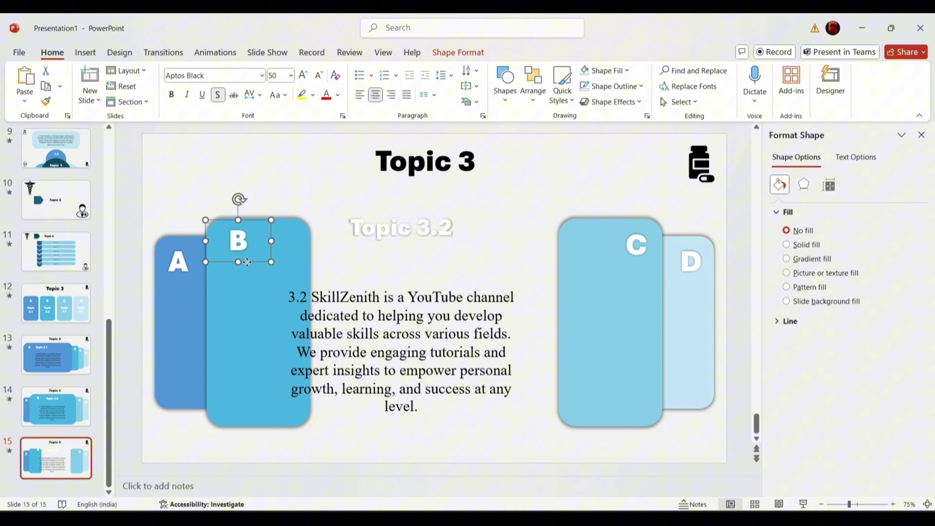
Remove the Topic 3.2 text and stretch card C left, up and down to enlarge it.
{"action": "left_click", "coordinate": [416, 234]}
{"action": "left_click", "coordinate": [438, 315], "text": "shift"}
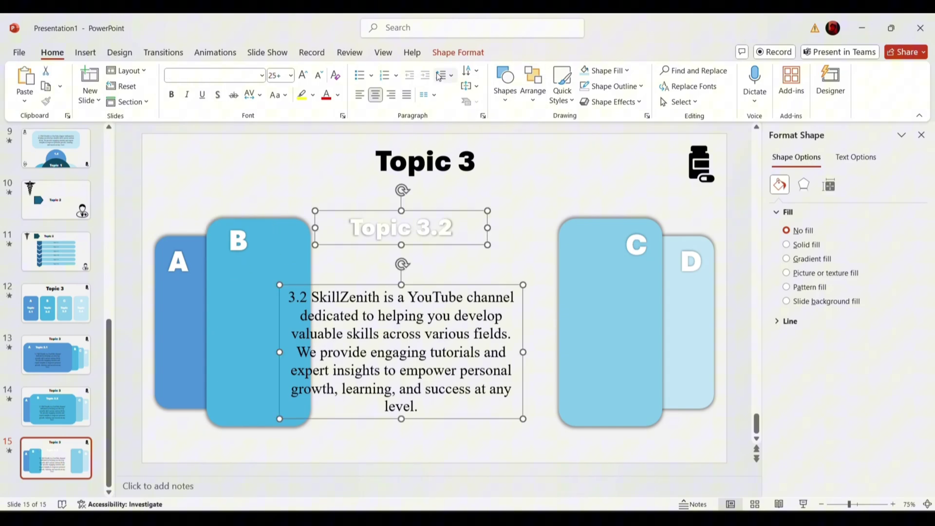
{"action": "key", "text": "Delete"}
{"action": "left_click", "coordinate": [647, 338]}
{"action": "left_click_drag", "start_coordinate": [559, 322], "coordinate": [263, 322]}
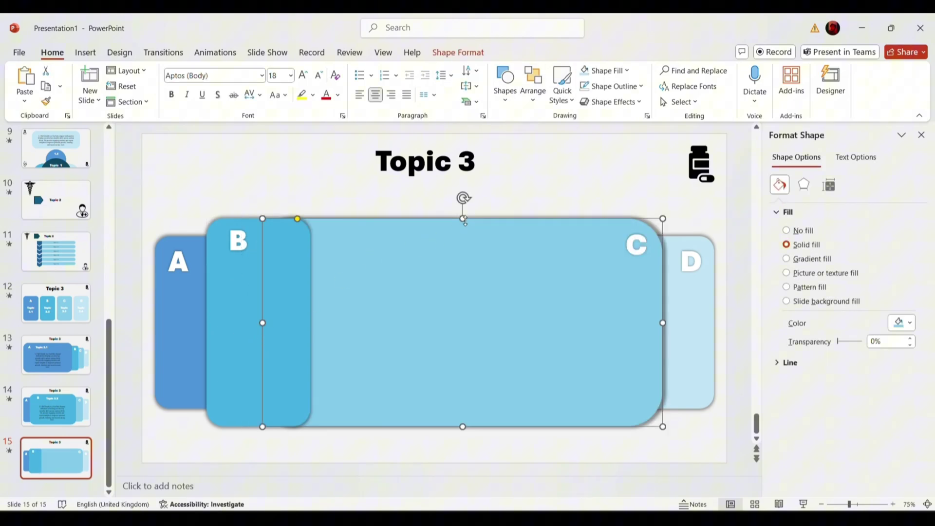
{"action": "left_click_drag", "start_coordinate": [464, 219], "coordinate": [464, 196]}
{"action": "left_click_drag", "start_coordinate": [462, 426], "coordinate": [462, 449]}
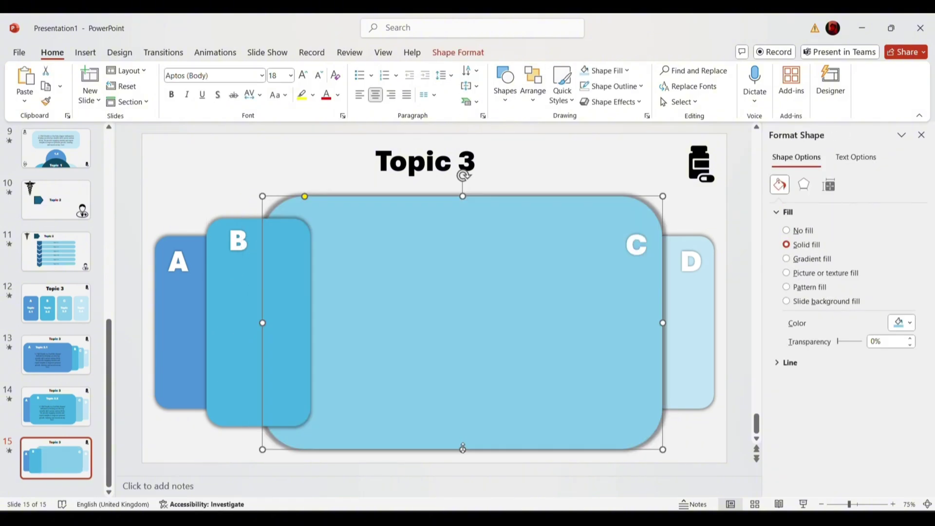
Size card D to 12 × 6 cm and move it and its label up beside C.
{"action": "left_click", "coordinate": [674, 324]}
{"action": "left_click", "coordinate": [828, 185]}
{"action": "type", "text": "1"}
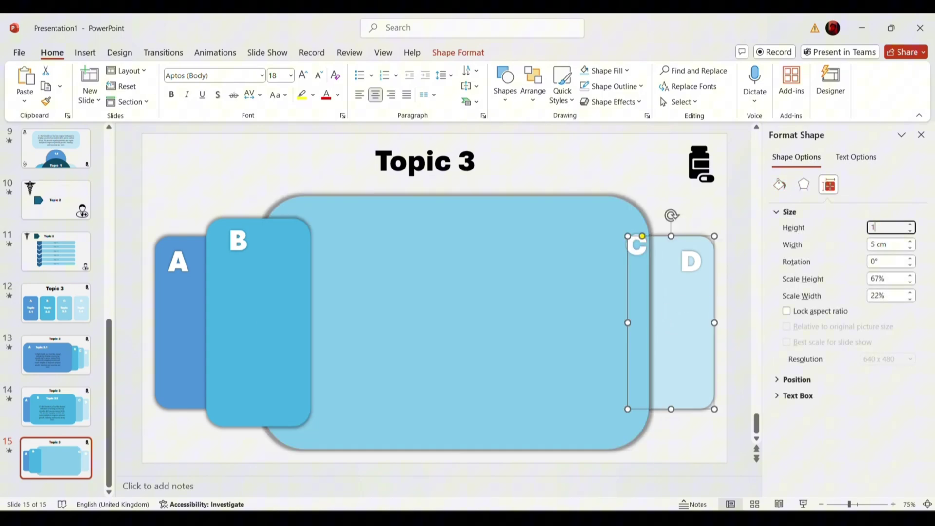
{"action": "type", "text": "2"}
{"action": "key", "text": "Tab"}
{"action": "type", "text": "6"}
{"action": "key", "text": "Return"}
{"action": "left_click_drag", "start_coordinate": [690, 323], "coordinate": [673, 305]}
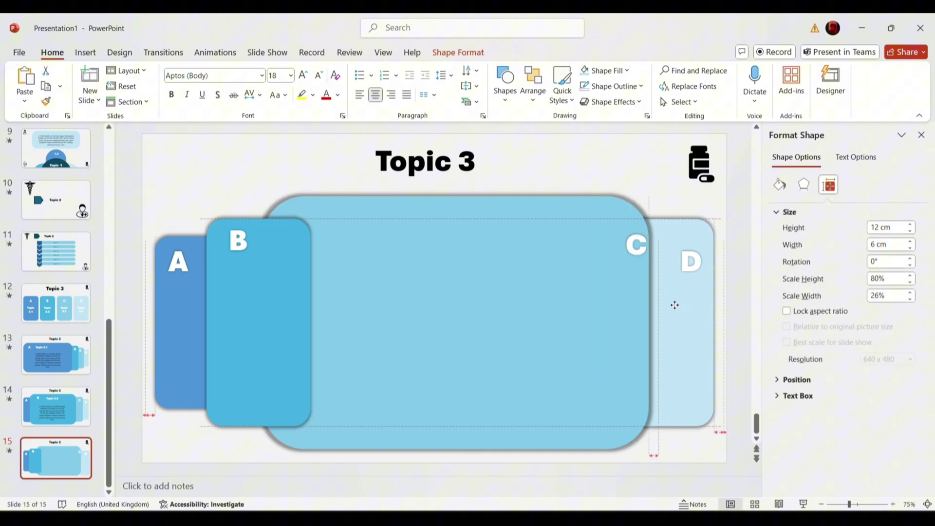
{"action": "left_click", "coordinate": [691, 260]}
{"action": "left_click_drag", "start_coordinate": [691, 263], "coordinate": [682, 246]}
Bring card C in front of B and paste the Topic 3.3 heading and paragraph onto it.
{"action": "left_click", "coordinate": [646, 259]}
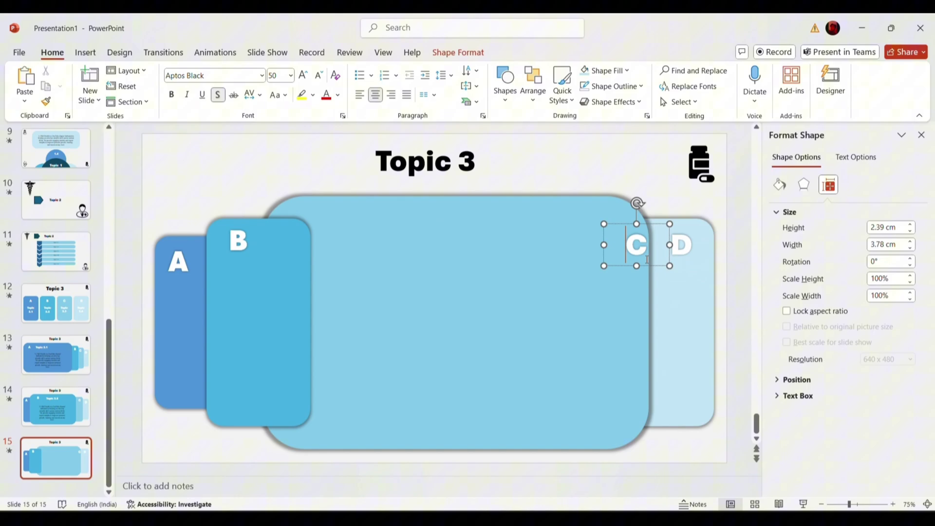
{"action": "left_click", "coordinate": [511, 286], "text": "shift"}
{"action": "left_click", "coordinate": [532, 84]}
{"action": "left_click", "coordinate": [569, 137]}
{"action": "left_click", "coordinate": [645, 268]}
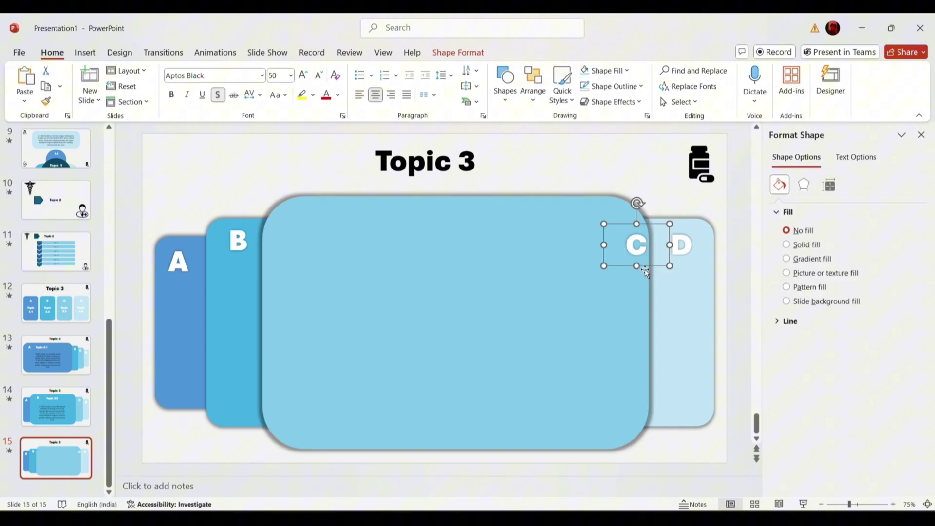
{"action": "key", "text": "ctrl+v"}
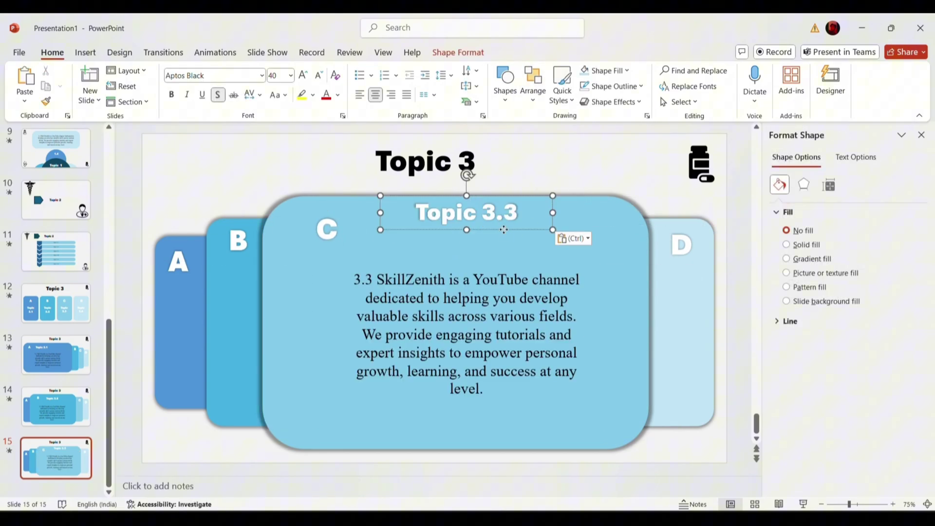
{"action": "left_click_drag", "start_coordinate": [467, 176], "coordinate": [468, 193]}
{"action": "left_click_drag", "start_coordinate": [524, 401], "coordinate": [511, 413]}
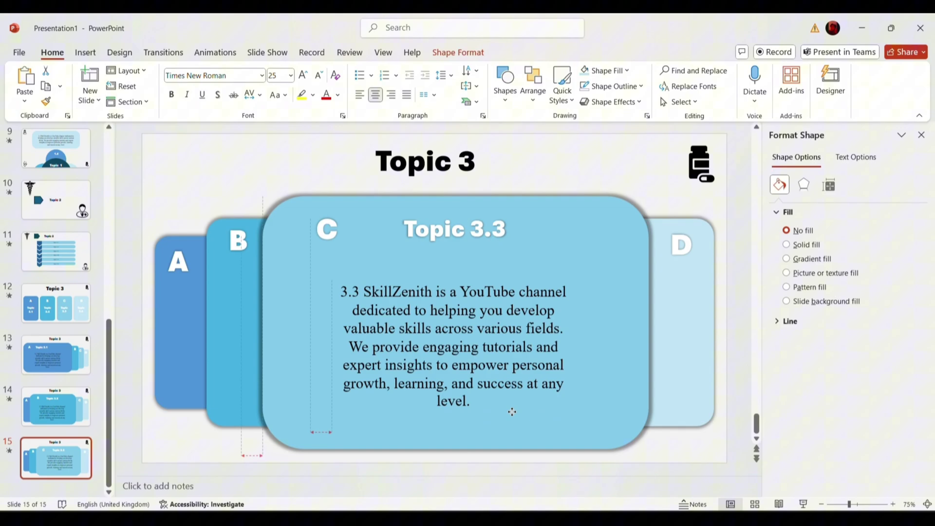
{"action": "key", "text": "Escape"}
{"action": "key", "text": "Escape"}
Duplicate slide 15 as slide 16 and shrink card A to 8 cm high, moving it down.
{"action": "key", "text": "ctrl+d"}
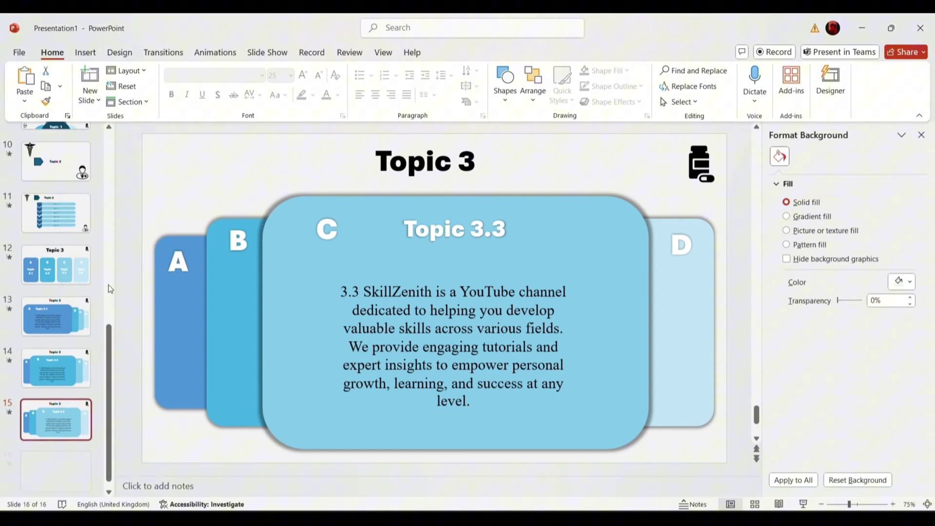
{"action": "left_click", "coordinate": [183, 314]}
{"action": "left_click", "coordinate": [830, 185]}
{"action": "type", "text": "8"}
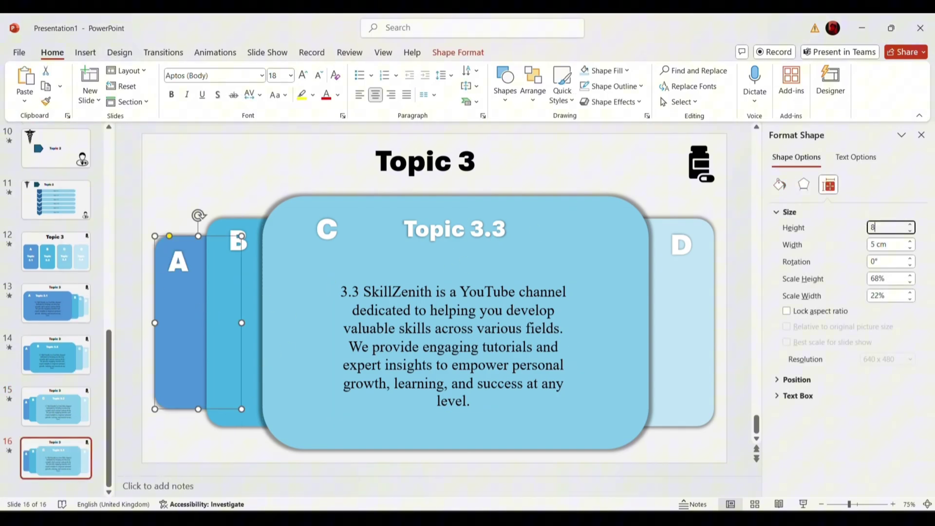
{"action": "key", "text": "Return"}
{"action": "left_click_drag", "start_coordinate": [170, 295], "coordinate": [170, 311]}
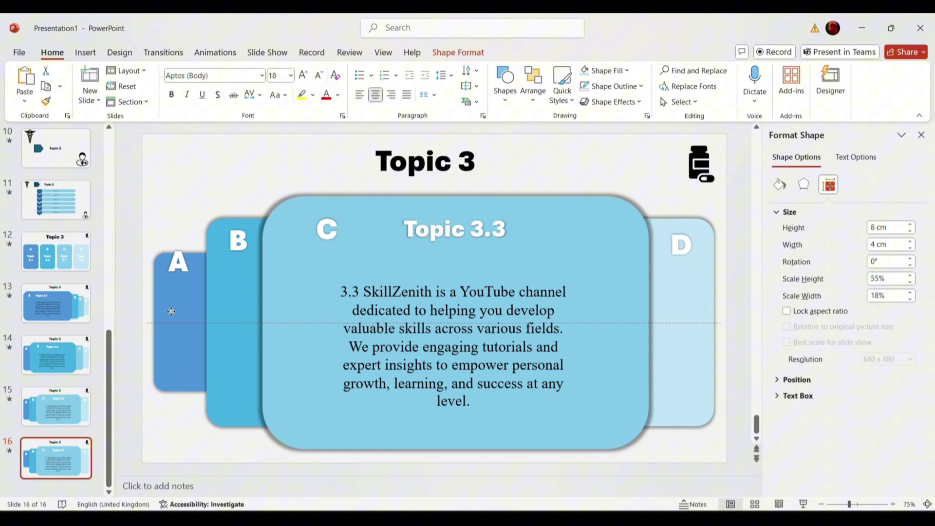
{"action": "left_click_drag", "start_coordinate": [177, 280], "coordinate": [197, 291]}
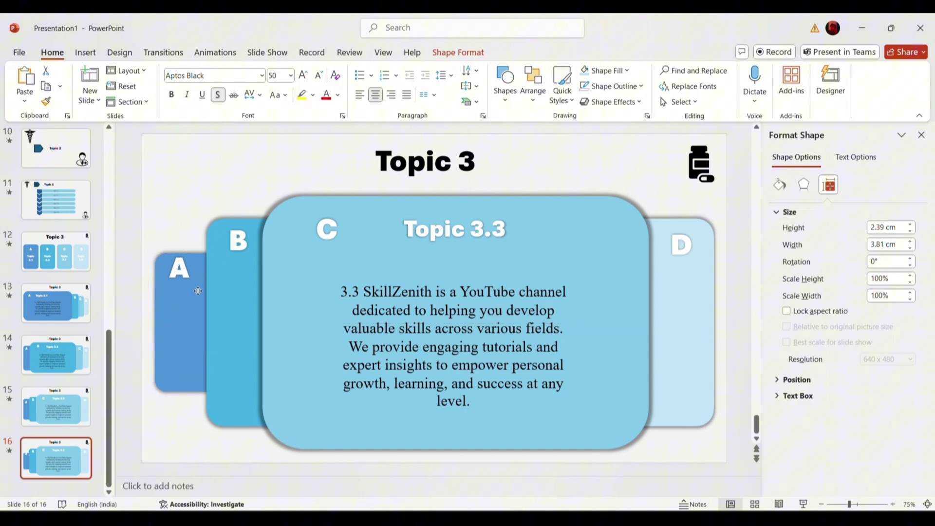
Set card B to 10 cm high and shrink card C to 12 × 6 cm.
{"action": "left_click", "coordinate": [231, 295]}
{"action": "triple_click", "coordinate": [885, 227]}
{"action": "type", "text": "10"}
{"action": "key", "text": "Return"}
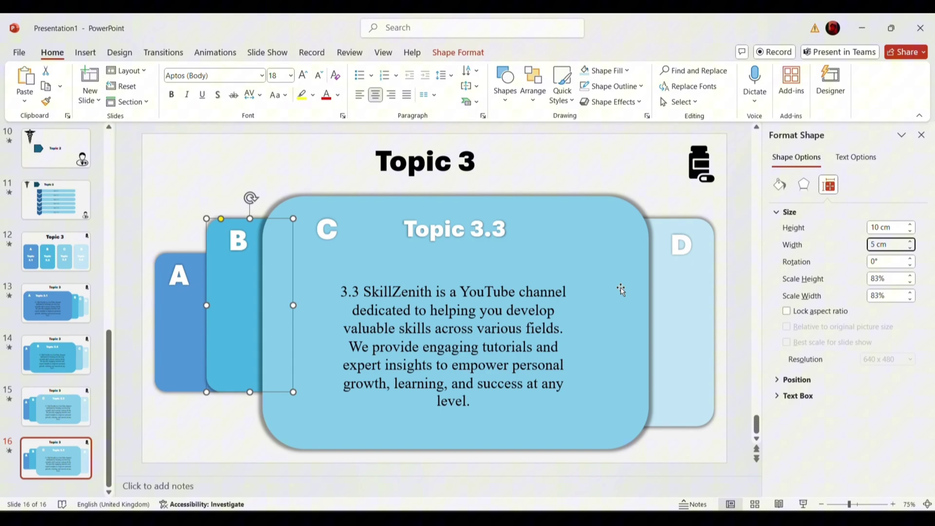
{"action": "left_click_drag", "start_coordinate": [221, 316], "coordinate": [245, 316]}
{"action": "left_click", "coordinate": [250, 263]}
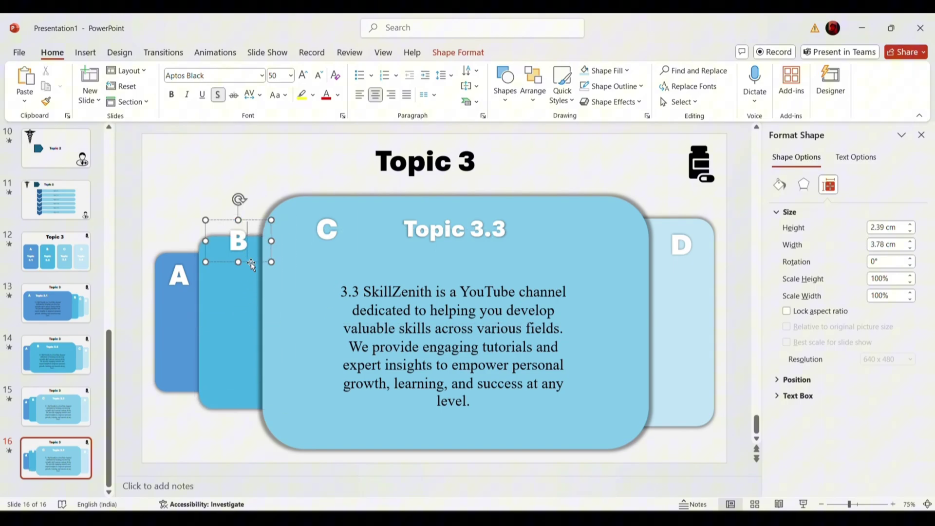
{"action": "left_click", "coordinate": [312, 275]}
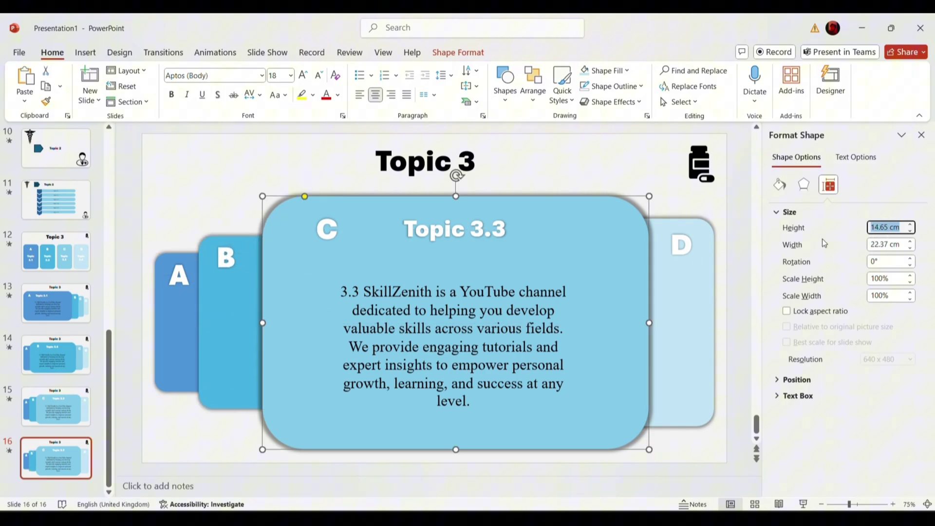
{"action": "type", "text": "12"}
{"action": "key", "text": "Return"}
{"action": "type", "text": "6"}
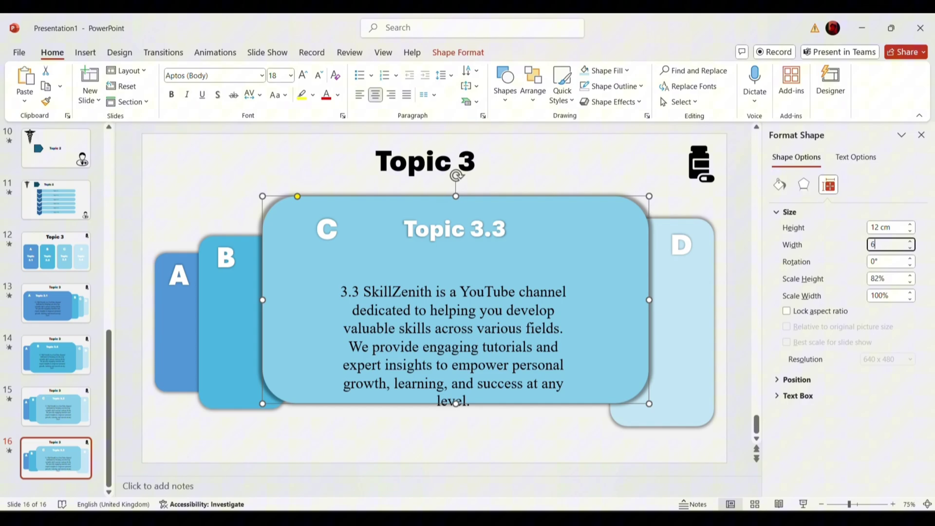
{"action": "key", "text": "Return"}
{"action": "left_click", "coordinate": [333, 243]}
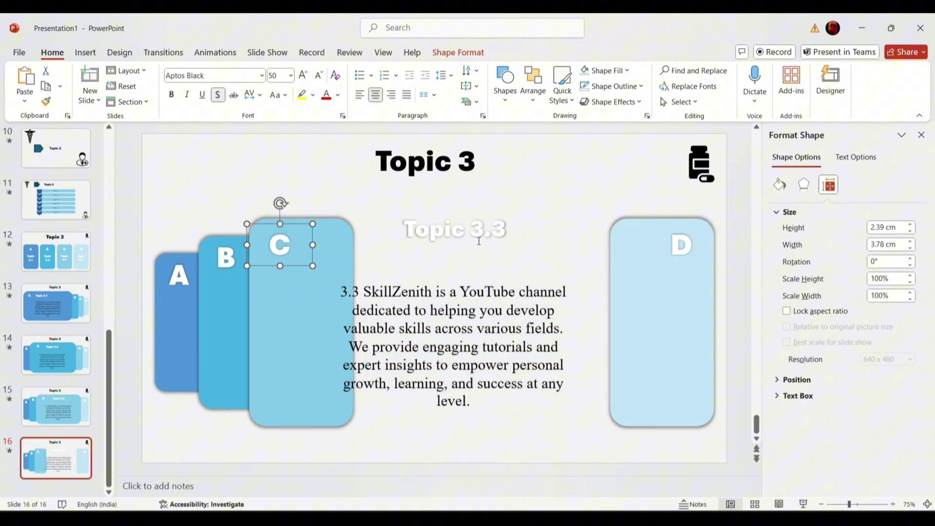
Remove the Topic 3.3 text and stretch card D leftward, up and down over card C.
{"action": "left_click", "coordinate": [478, 241]}
{"action": "left_click", "coordinate": [527, 307], "text": "shift"}
{"action": "key", "text": "Delete"}
{"action": "left_click", "coordinate": [625, 303]}
{"action": "left_click_drag", "start_coordinate": [610, 322], "coordinate": [307, 315]}
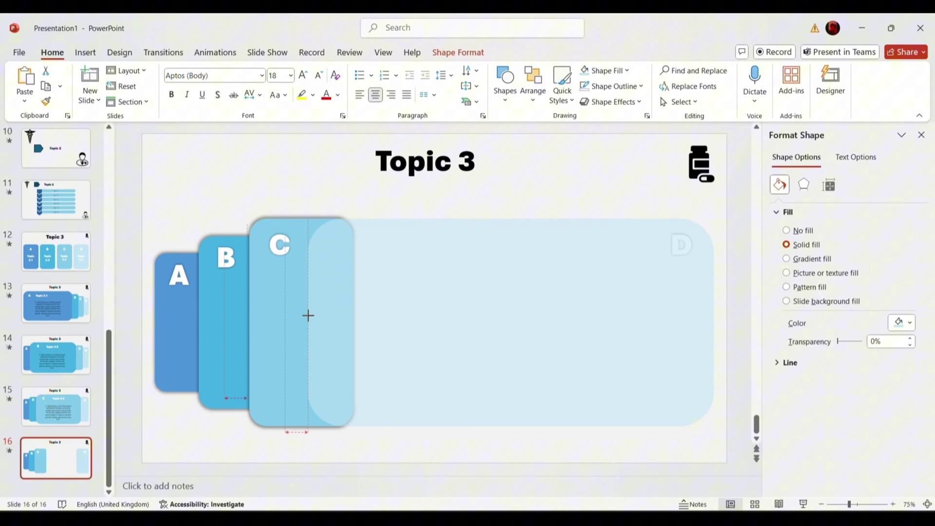
{"action": "left_click_drag", "start_coordinate": [509, 217], "coordinate": [513, 192]}
{"action": "left_click_drag", "start_coordinate": [511, 428], "coordinate": [512, 451]}
Bring card D in front of C and move the D label to its top-left.
{"action": "left_click", "coordinate": [676, 243], "text": "shift"}
{"action": "left_click", "coordinate": [533, 82]}
{"action": "left_click", "coordinate": [562, 138]}
{"action": "left_click", "coordinate": [637, 178]}
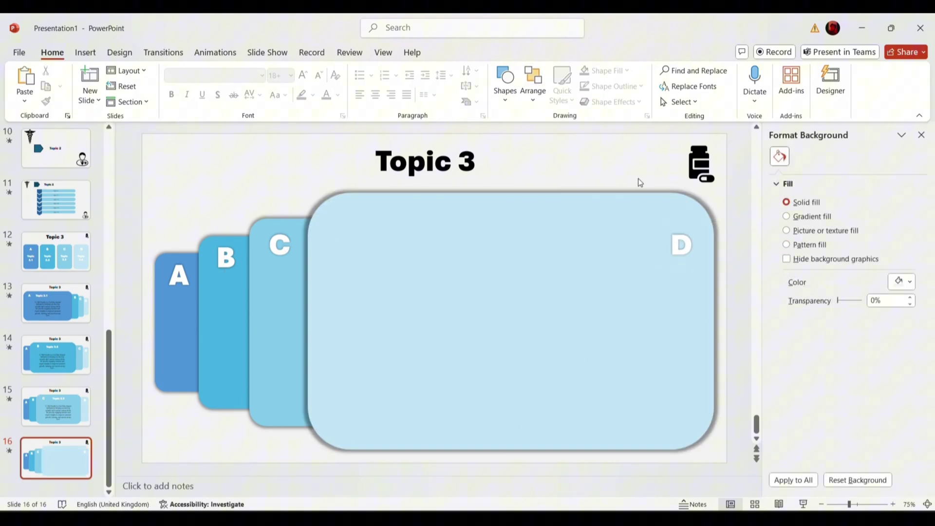
{"action": "left_click", "coordinate": [685, 265]}
{"action": "left_click_drag", "start_coordinate": [372, 247], "coordinate": [369, 243]}
{"action": "left_click", "coordinate": [274, 203]}
Paste the Topic 3.4 heading and body text onto card D and nudge the paragraph into place.
{"action": "key", "text": "ctrl+v"}
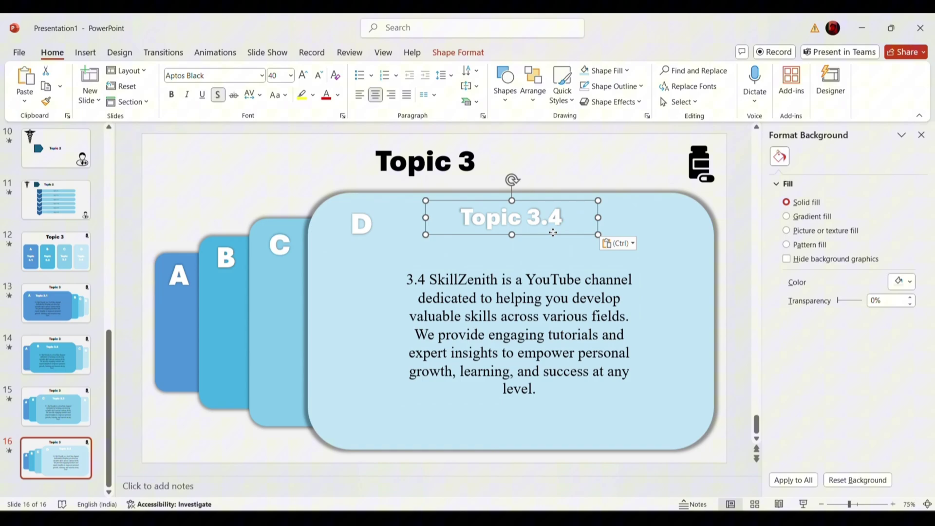
{"action": "left_click", "coordinate": [558, 401]}
{"action": "left_click_drag", "start_coordinate": [558, 401], "coordinate": [549, 408]}
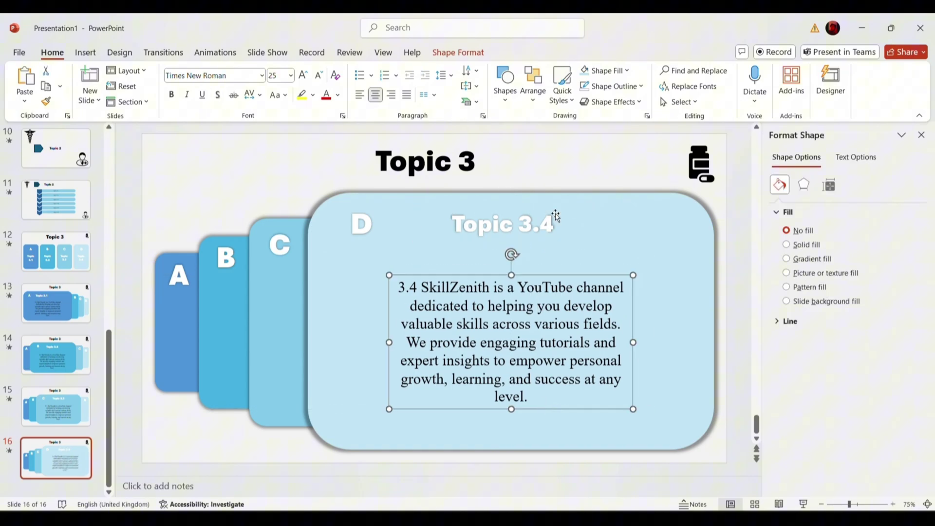
Add a new blank slide 17 at the end of the deck.
{"action": "left_click", "coordinate": [920, 135]}
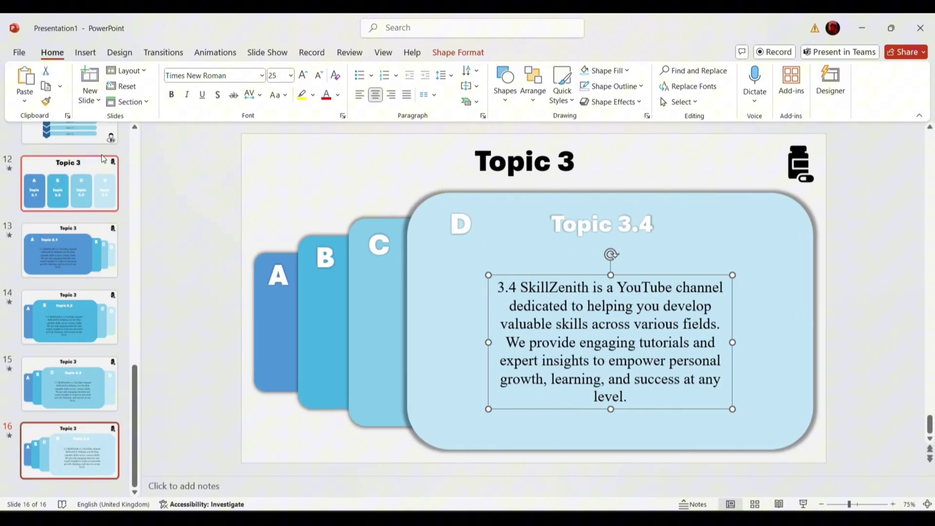
{"action": "left_click", "coordinate": [154, 55]}
{"action": "left_click", "coordinate": [52, 52]}
{"action": "left_click", "coordinate": [70, 450]}
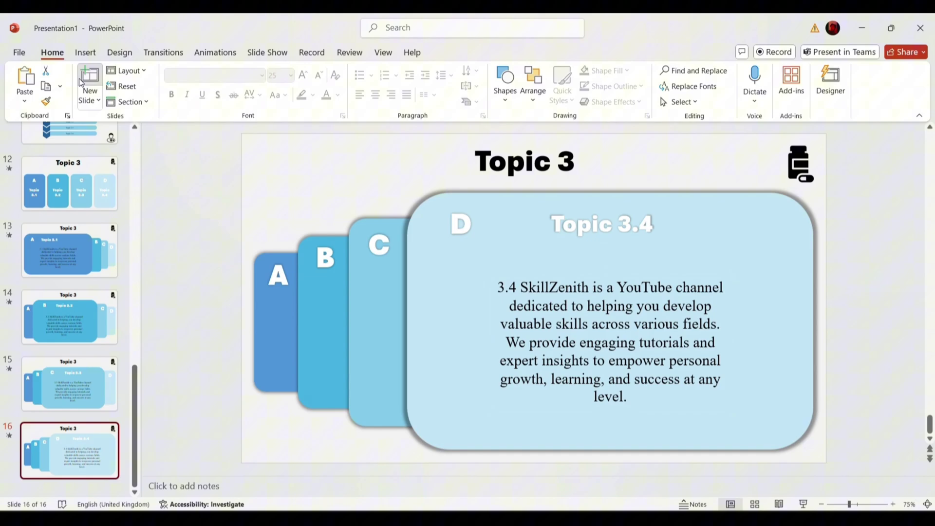
{"action": "left_click", "coordinate": [89, 82]}
Give the slide a light grey background and paste the Conclusion title with its two icons.
{"action": "left_click", "coordinate": [119, 52]}
{"action": "left_click", "coordinate": [793, 91]}
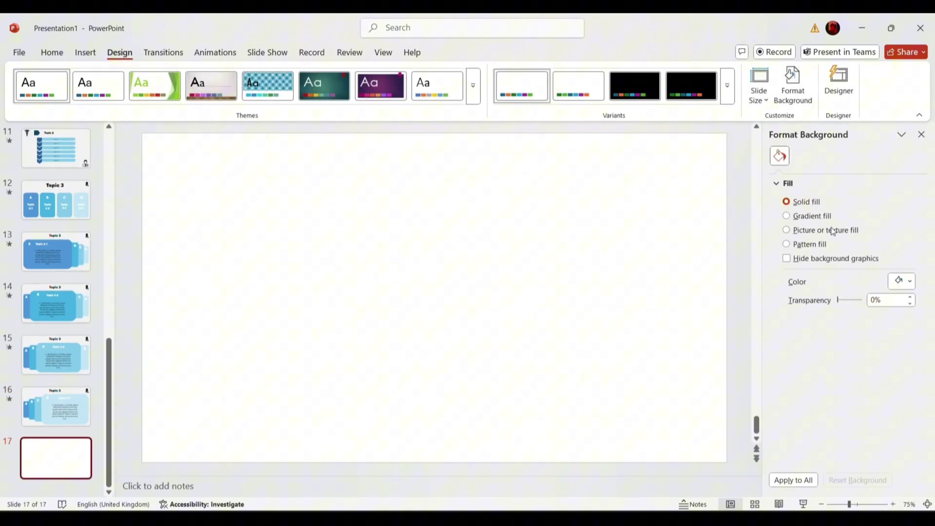
{"action": "left_click", "coordinate": [901, 278]}
{"action": "left_click", "coordinate": [902, 156]}
{"action": "left_click", "coordinate": [920, 134]}
{"action": "scroll", "coordinate": [82, 385], "scroll_direction": "down", "scroll_amount": 2}
{"action": "scroll", "coordinate": [83, 386], "scroll_direction": "down", "scroll_amount": 2}
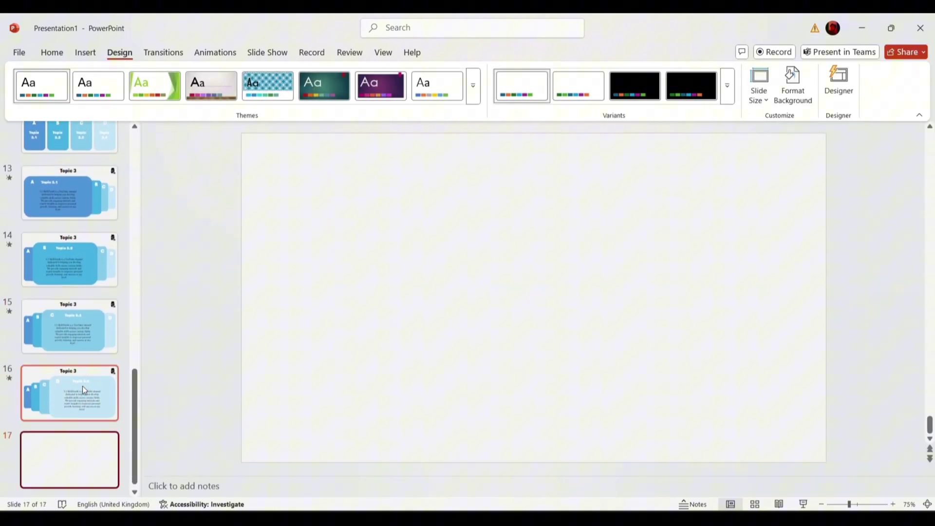
{"action": "key", "text": "ctrl+v"}
{"action": "left_click", "coordinate": [547, 301]}
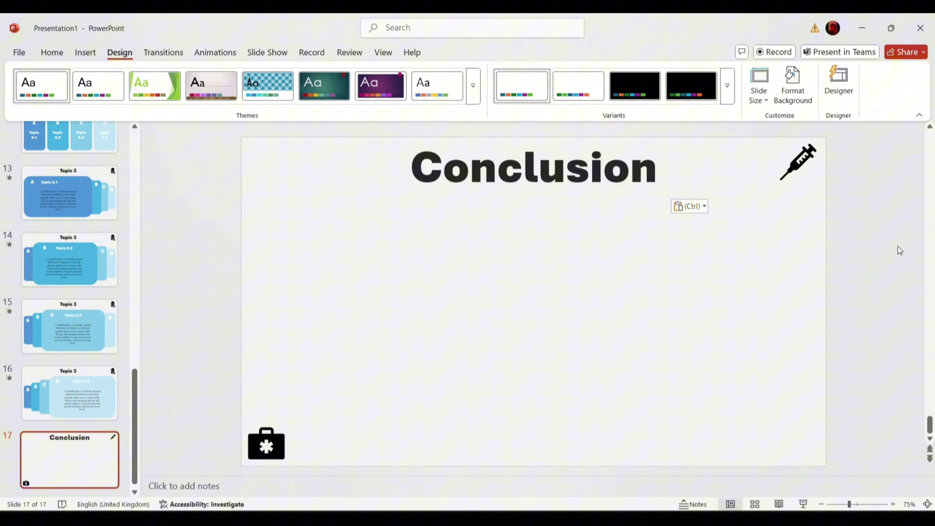
{"action": "left_click", "coordinate": [52, 52]}
Draw a wide rounded rectangle centred below the Conclusion title.
{"action": "left_click", "coordinate": [85, 52]}
{"action": "left_click", "coordinate": [236, 85]}
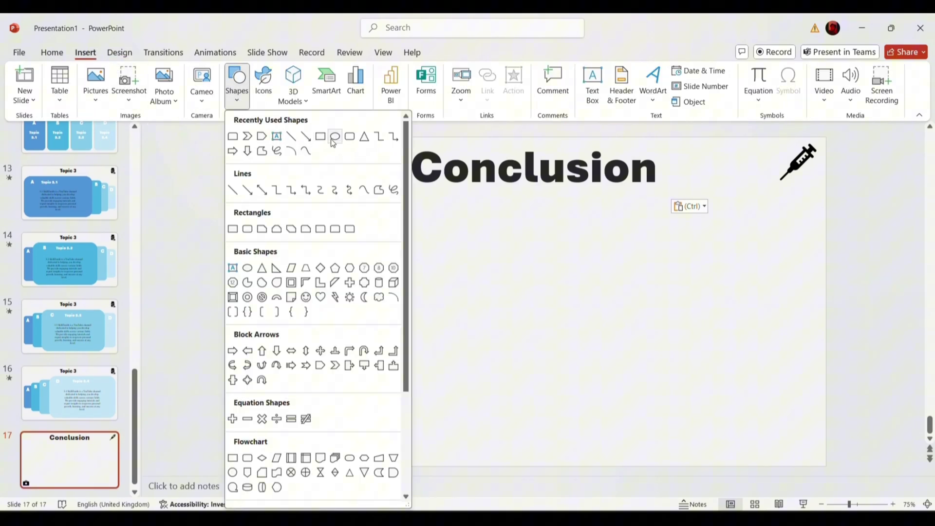
{"action": "left_click", "coordinate": [331, 139]}
{"action": "mouse_move", "coordinate": [268, 247]}
{"action": "left_mouse_down"}
{"action": "mouse_move", "coordinate": [777, 390]}
{"action": "mouse_move", "coordinate": [724, 402]}
{"action": "left_mouse_up"}
{"action": "mouse_move", "coordinate": [521, 335]}
{"action": "left_mouse_down"}
{"action": "mouse_move", "coordinate": [578, 321]}
{"action": "mouse_move", "coordinate": [555, 307]}
{"action": "left_mouse_up"}
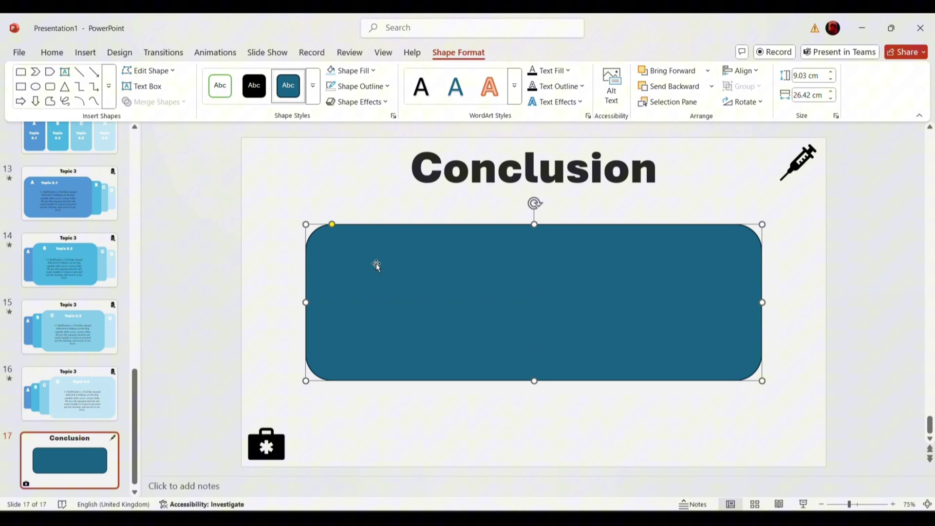
Fill the rounded rectangle with light blue.
{"action": "left_click", "coordinate": [360, 86]}
{"action": "left_click", "coordinate": [366, 292]}
{"action": "left_click", "coordinate": [352, 70]}
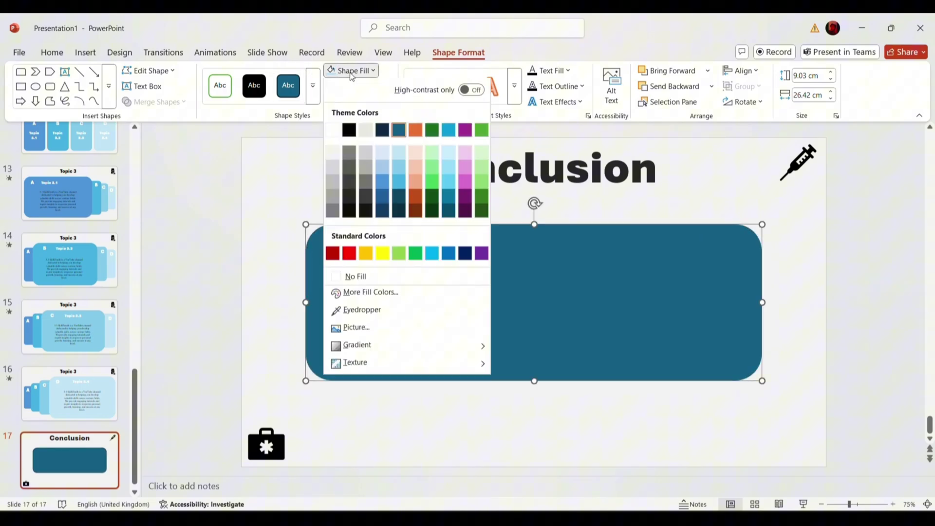
{"action": "left_click", "coordinate": [392, 173]}
{"action": "left_click", "coordinate": [376, 209]}
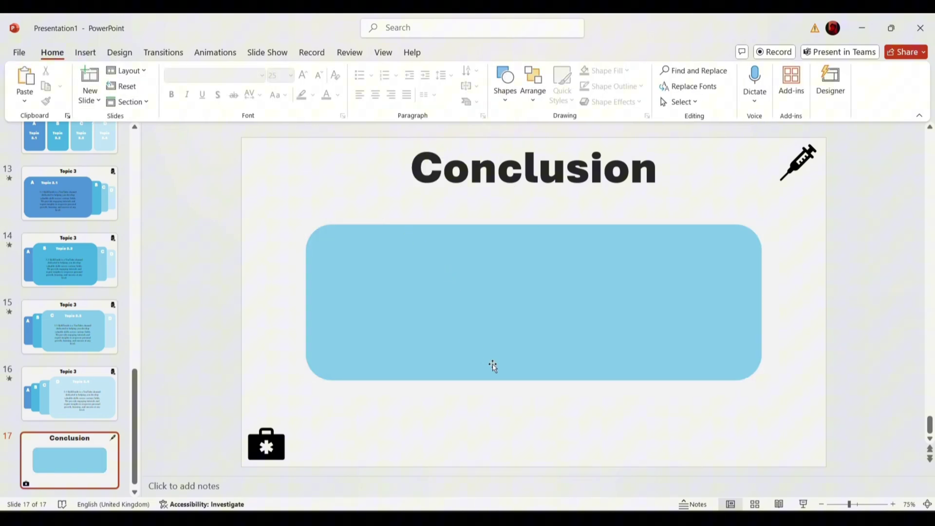
{"action": "left_click", "coordinate": [492, 363]}
{"action": "left_click", "coordinate": [70, 459]}
{"action": "left_click", "coordinate": [85, 52]}
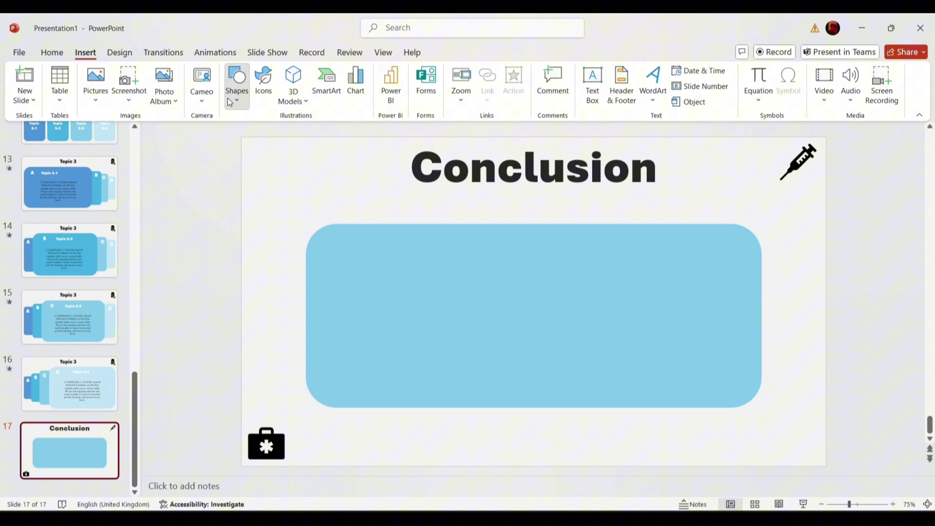
Draw a vertical divider line in the rectangle and copy it further right.
{"action": "left_click", "coordinate": [236, 80]}
{"action": "left_click", "coordinate": [292, 138]}
{"action": "left_click_drag", "start_coordinate": [442, 368], "coordinate": [445, 383]}
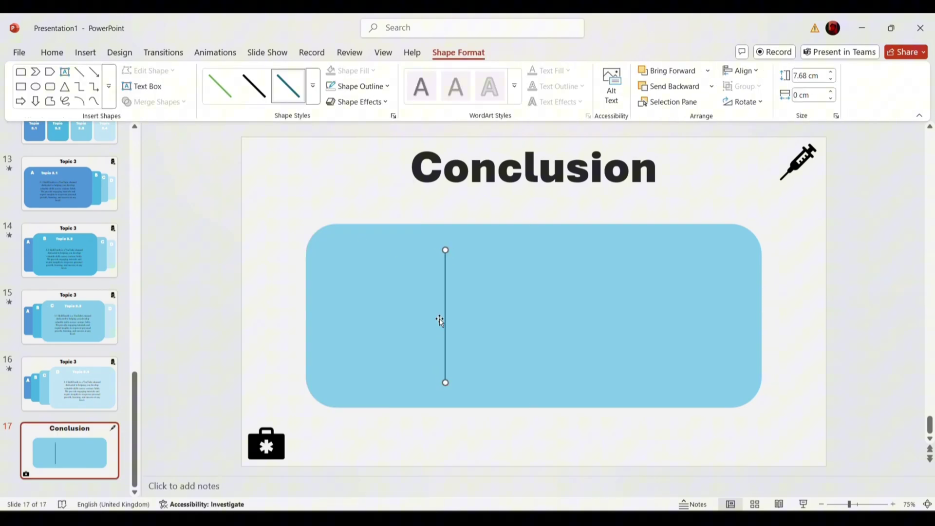
{"action": "left_click_drag", "start_coordinate": [445, 319], "coordinate": [603, 295]}
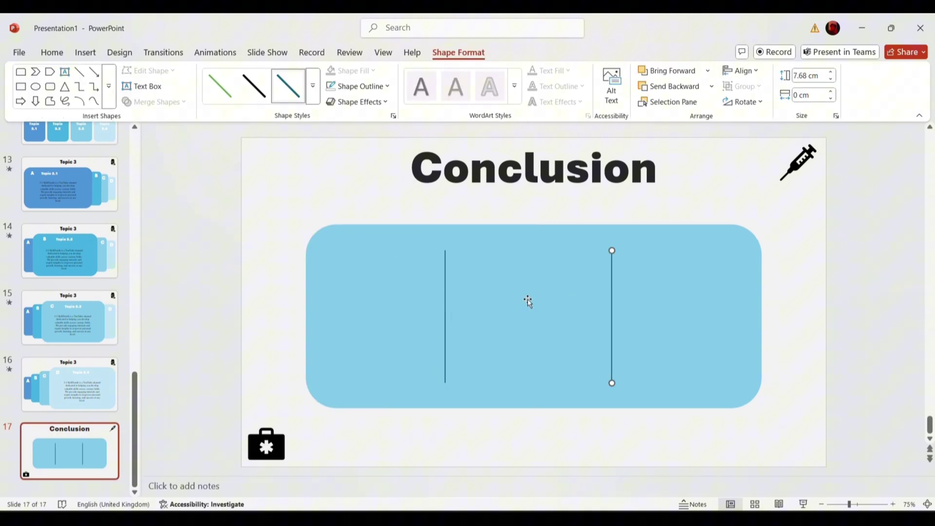
{"action": "left_click", "coordinate": [300, 276]}
Paste the First Line, Second Line and Third Line text boxes and align them in the three columns.
{"action": "key", "text": "ctrl+v"}
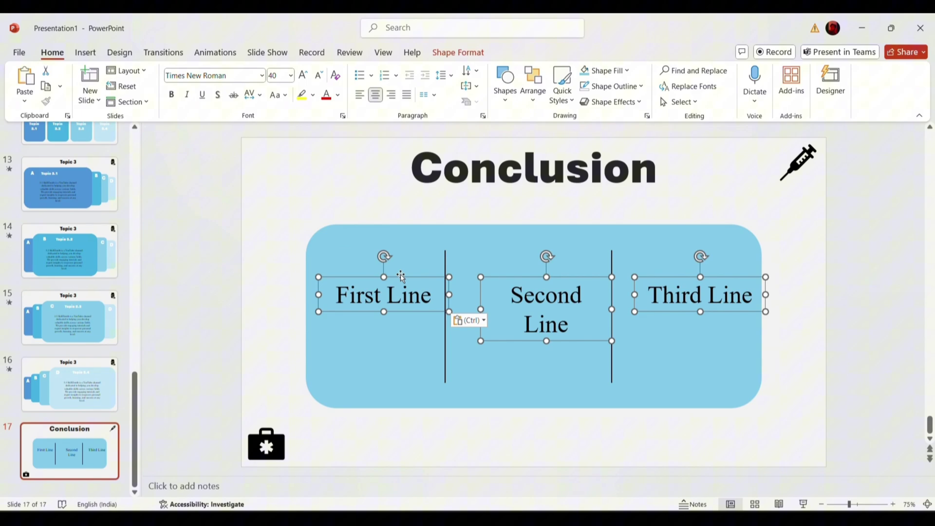
{"action": "left_click", "coordinate": [435, 307]}
{"action": "left_click", "coordinate": [428, 329]}
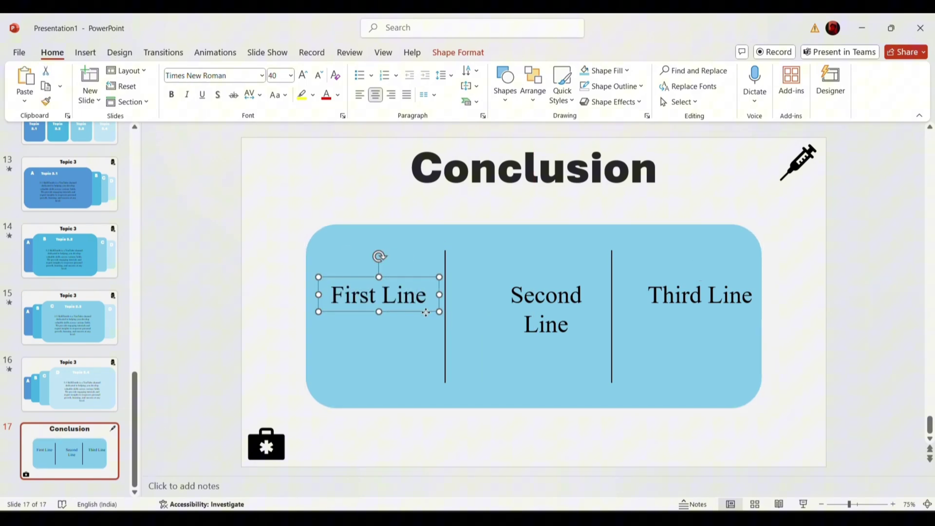
{"action": "left_click_drag", "start_coordinate": [429, 314], "coordinate": [427, 322]}
{"action": "left_click", "coordinate": [556, 342]}
{"action": "left_click_drag", "start_coordinate": [556, 342], "coordinate": [539, 344]}
{"action": "left_click_drag", "start_coordinate": [668, 311], "coordinate": [660, 328]}
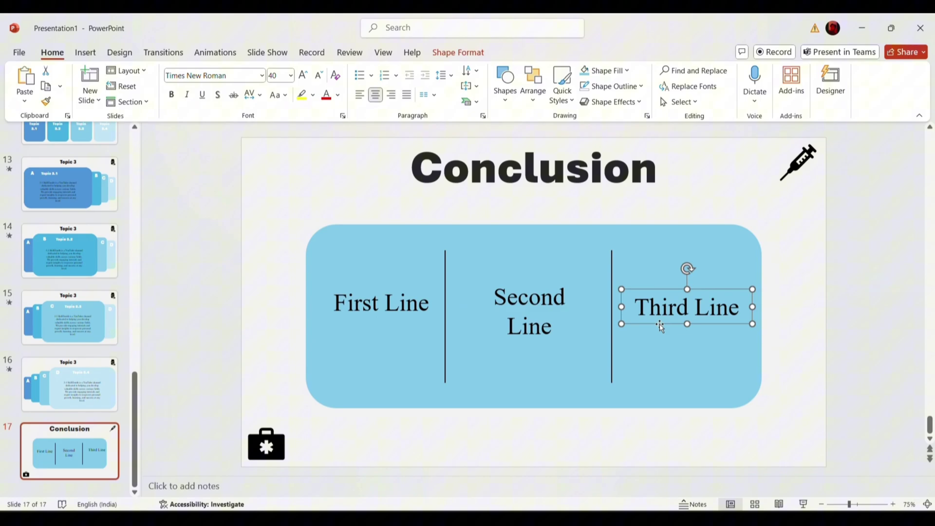
{"action": "left_click", "coordinate": [774, 251]}
Give the three column labels an Appear animation.
{"action": "left_click", "coordinate": [381, 302]}
{"action": "left_click", "coordinate": [493, 311], "text": "shift"}
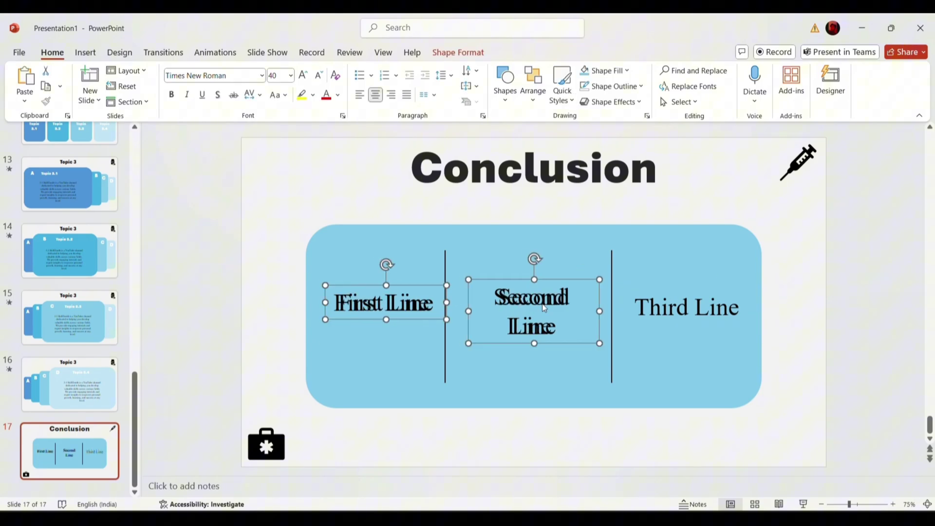
{"action": "left_click", "coordinate": [686, 307], "text": "shift"}
{"action": "left_click", "coordinate": [216, 53]}
{"action": "left_click", "coordinate": [127, 85]}
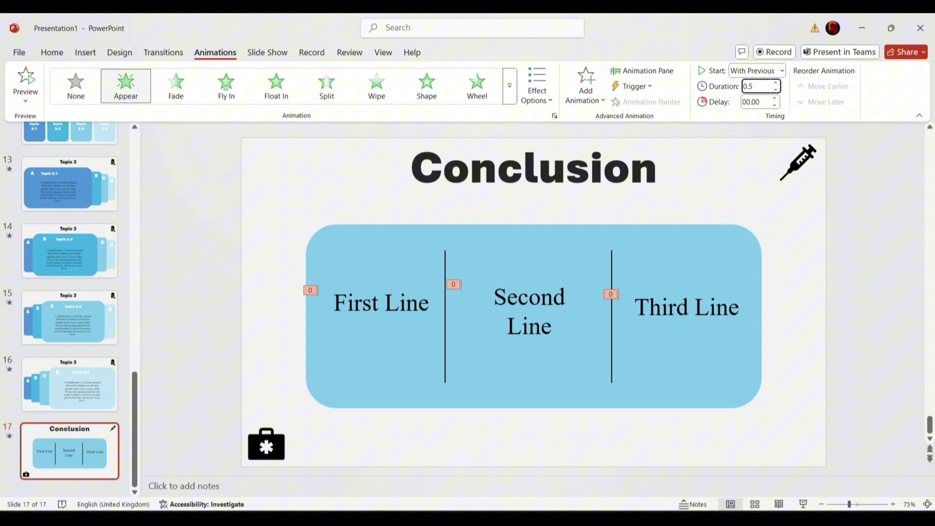
{"action": "type", "text": "00.5"}
Give the divider lines a Split animation with chosen direction, starting With Previous.
{"action": "left_click", "coordinate": [442, 267]}
{"action": "left_click", "coordinate": [326, 85]}
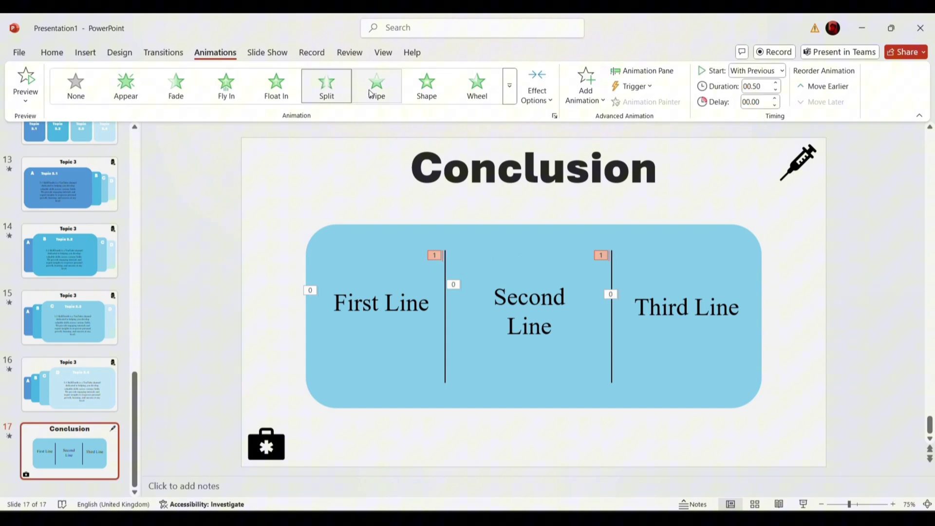
{"action": "left_click", "coordinate": [537, 91]}
{"action": "left_click", "coordinate": [539, 204]}
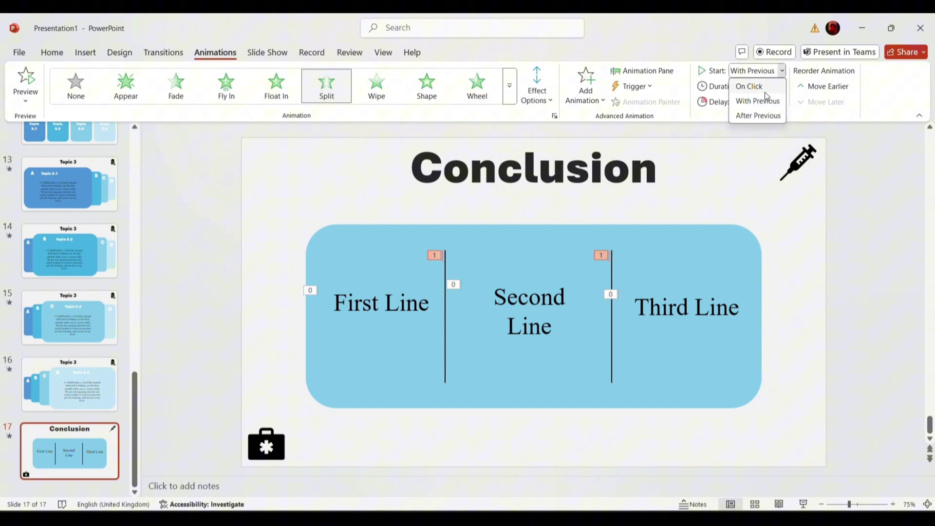
{"action": "left_click", "coordinate": [757, 101]}
{"action": "left_click", "coordinate": [824, 300]}
Apply a Fade transition to the Conclusion slide and go back to an earlier Topic 3 slide.
{"action": "left_click", "coordinate": [163, 52]}
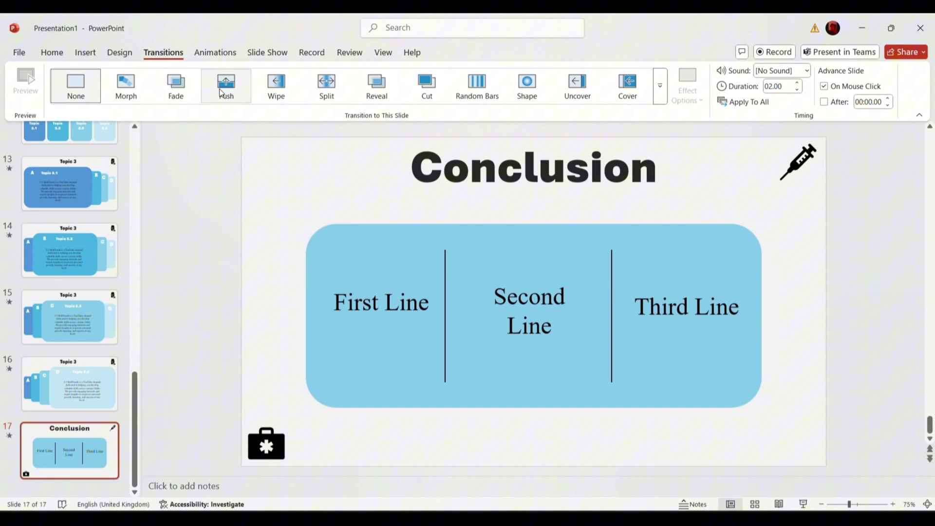
{"action": "left_click", "coordinate": [175, 85]}
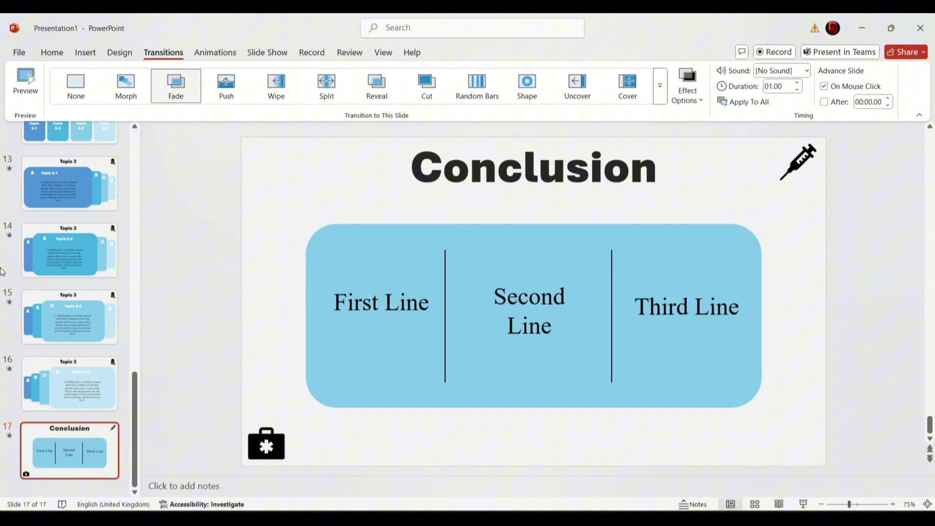
{"action": "left_click", "coordinate": [69, 383]}
{"action": "left_click", "coordinate": [86, 267]}
{"action": "scroll", "coordinate": [75, 281], "scroll_direction": "up", "scroll_amount": 1}
{"action": "scroll", "coordinate": [73, 281], "scroll_direction": "up", "scroll_amount": 2}
Step back through the thumbnails to the first INTRODUCTION slide and start the slideshow.
{"action": "left_click", "coordinate": [70, 282]}
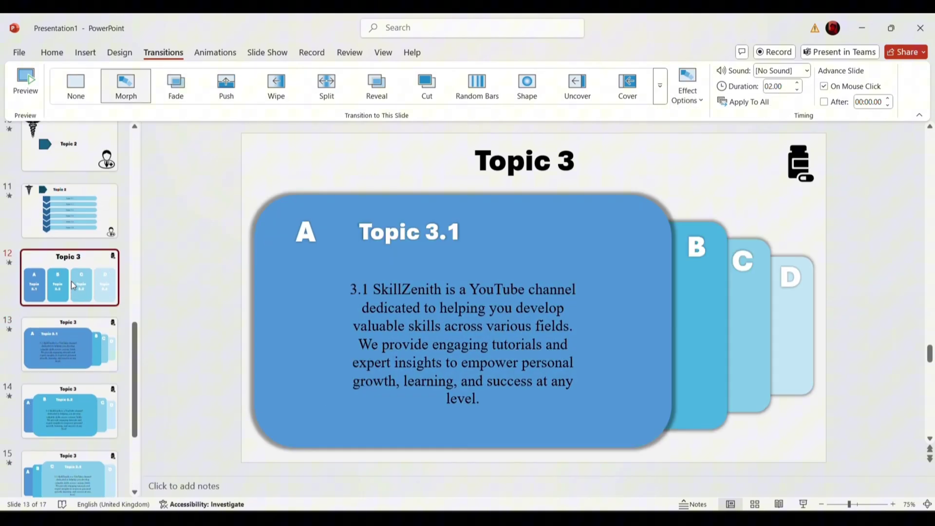
{"action": "scroll", "coordinate": [70, 281], "scroll_direction": "up", "scroll_amount": 1}
{"action": "scroll", "coordinate": [79, 298], "scroll_direction": "up", "scroll_amount": 1}
{"action": "left_click", "coordinate": [78, 299]}
{"action": "scroll", "coordinate": [78, 299], "scroll_direction": "up", "scroll_amount": 2}
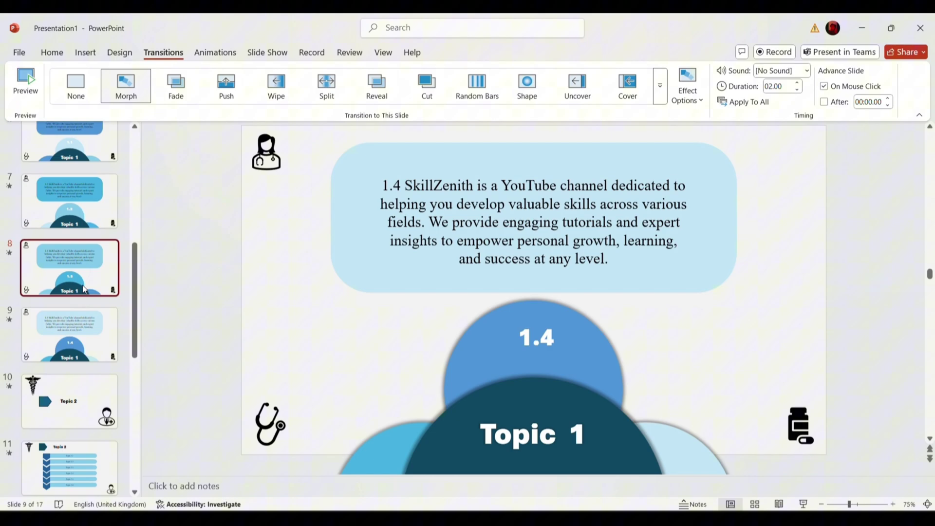
{"action": "scroll", "coordinate": [83, 290], "scroll_direction": "up", "scroll_amount": 1}
{"action": "left_click", "coordinate": [83, 290]}
{"action": "left_click", "coordinate": [62, 307]}
{"action": "scroll", "coordinate": [70, 294], "scroll_direction": "up", "scroll_amount": 1}
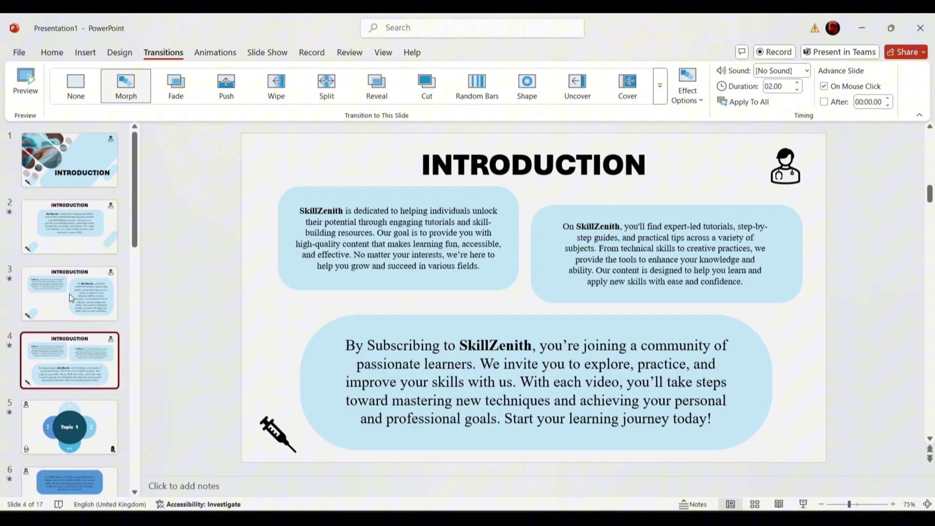
{"action": "left_click", "coordinate": [79, 287]}
{"action": "left_click", "coordinate": [77, 208]}
{"action": "key", "text": "Up"}
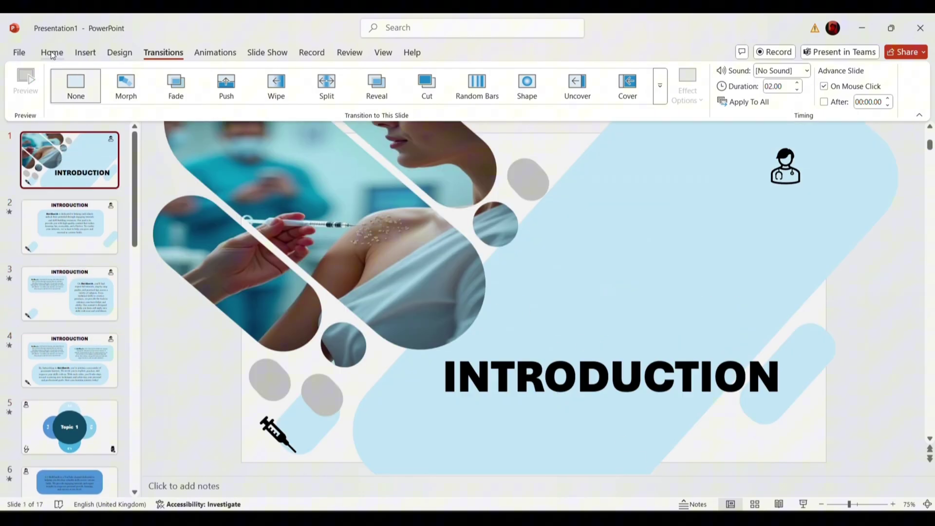